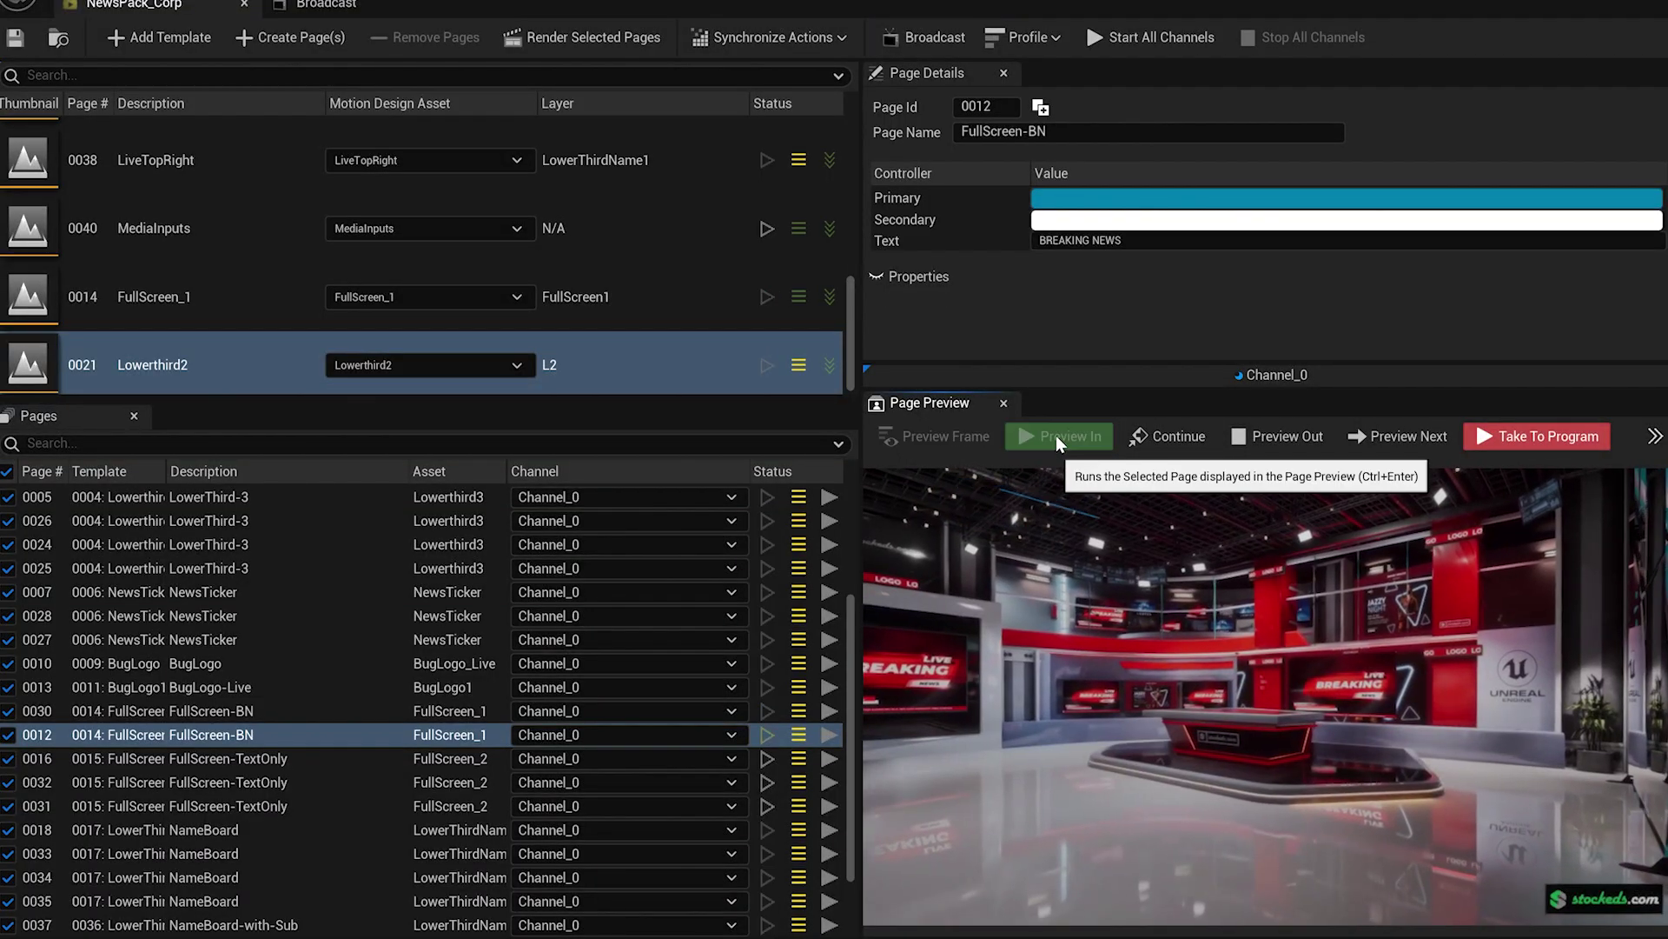
# Give the FullScreen-BN page a red primary and yellow secondary colour, then preview it
pyautogui.click(1173, 199)
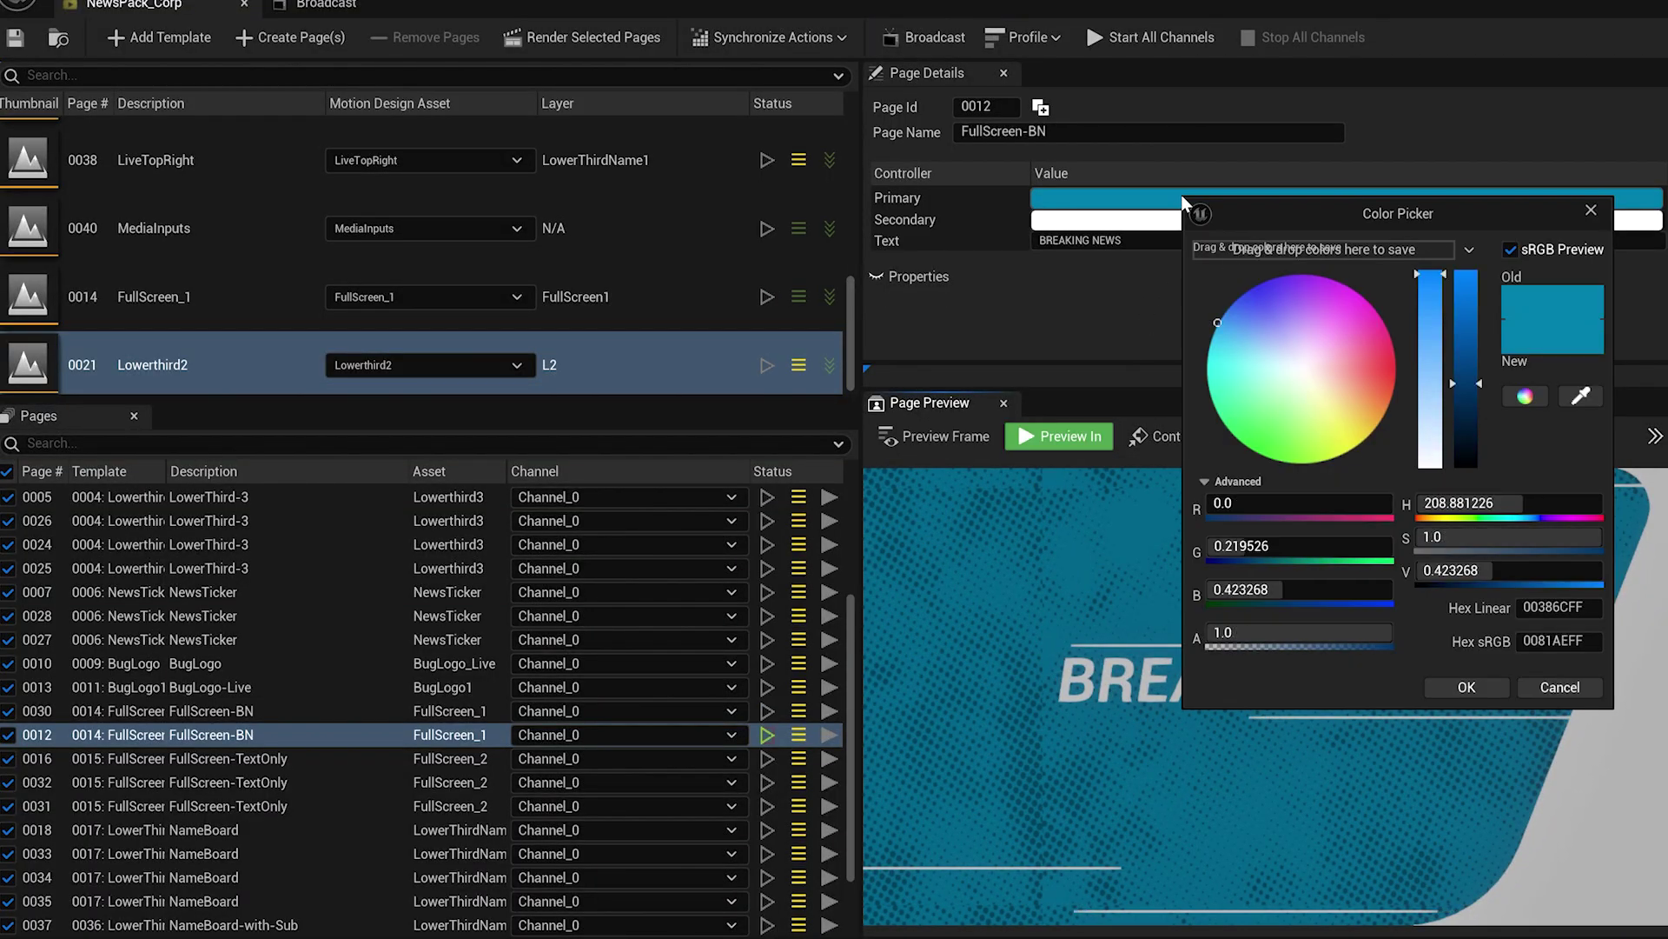
pyautogui.click(1228, 429)
pyautogui.moveTo(1354, 212); pyautogui.dragTo(583, 233)
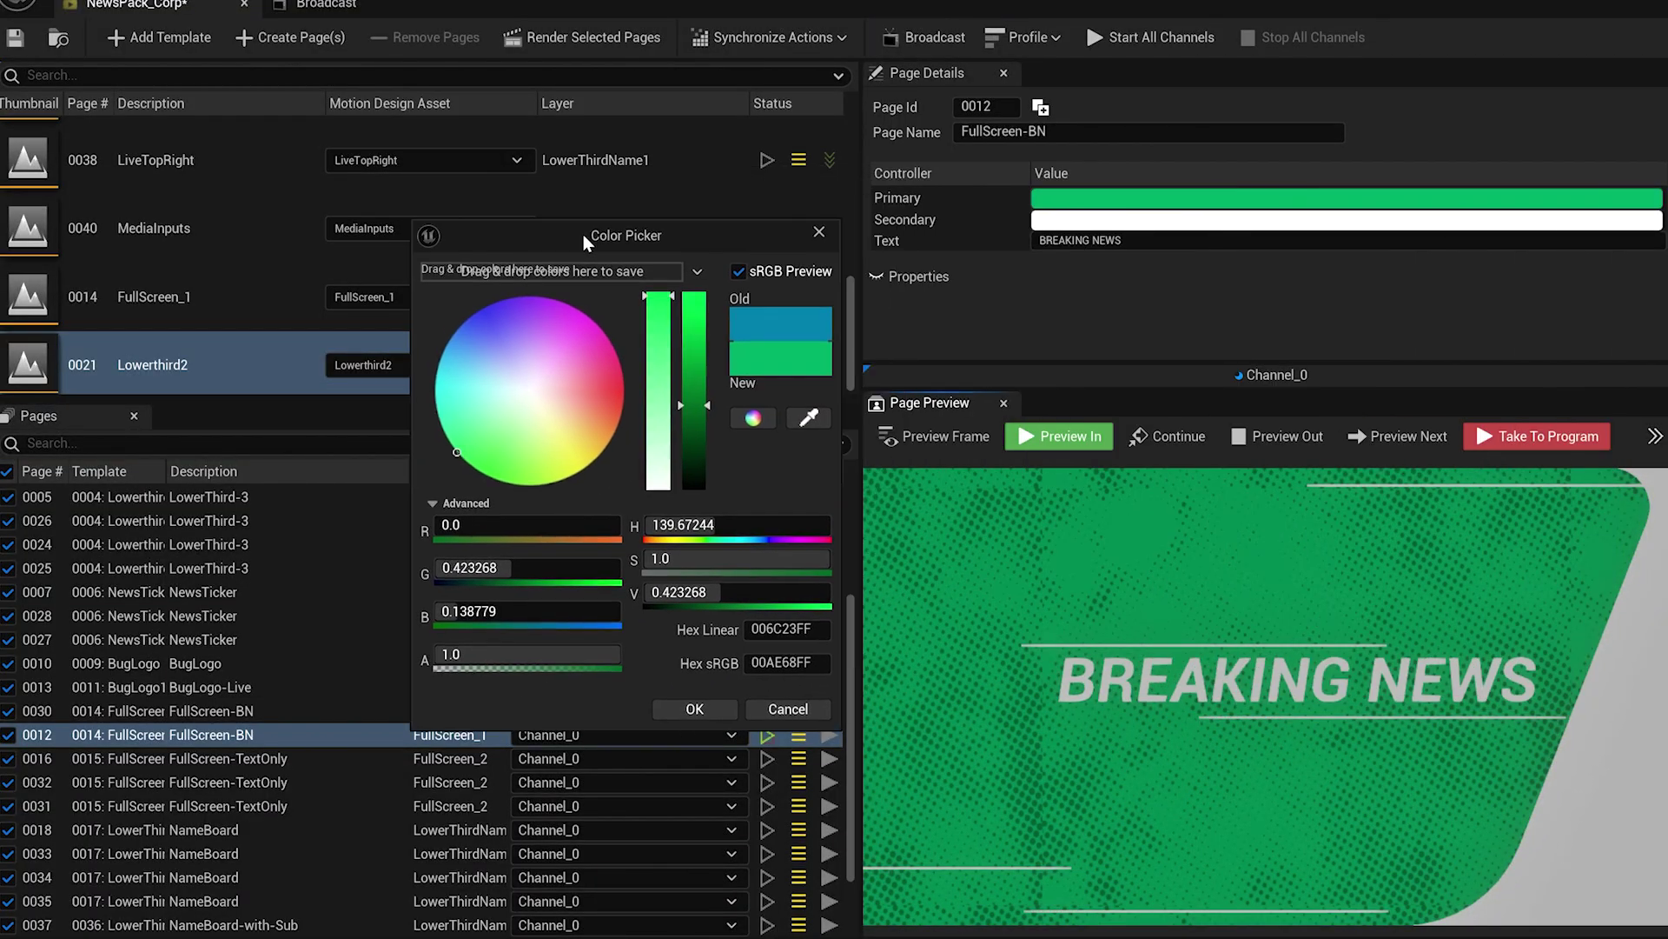
pyautogui.click(587, 362)
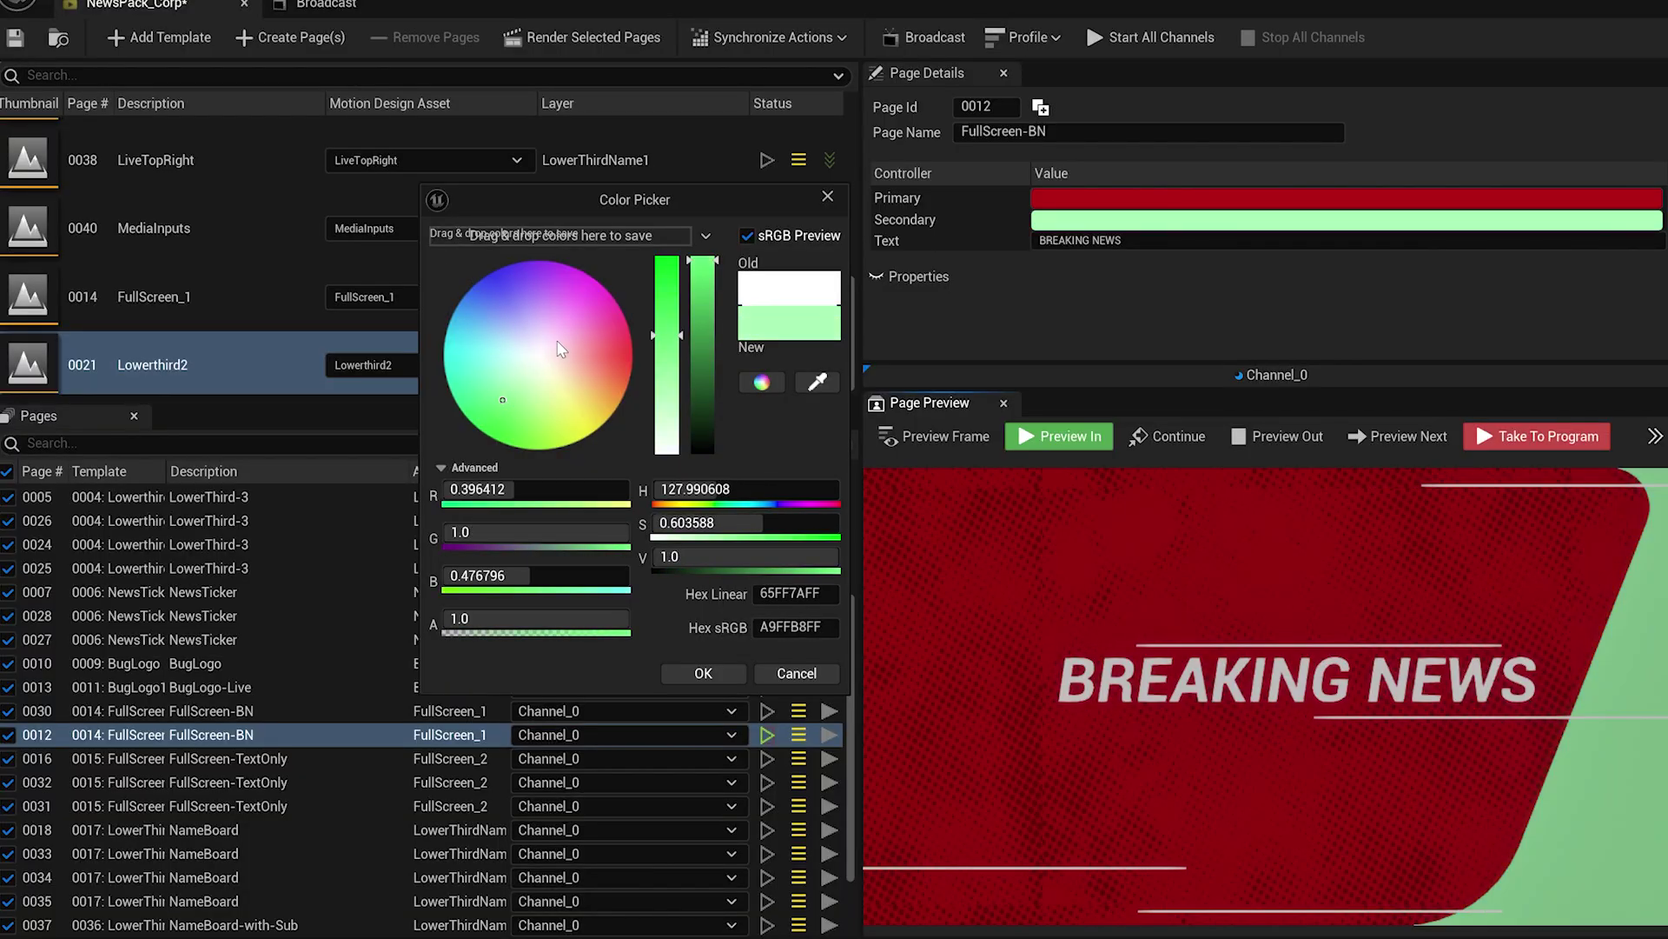
pyautogui.moveTo(600, 382); pyautogui.dragTo(641, 418)
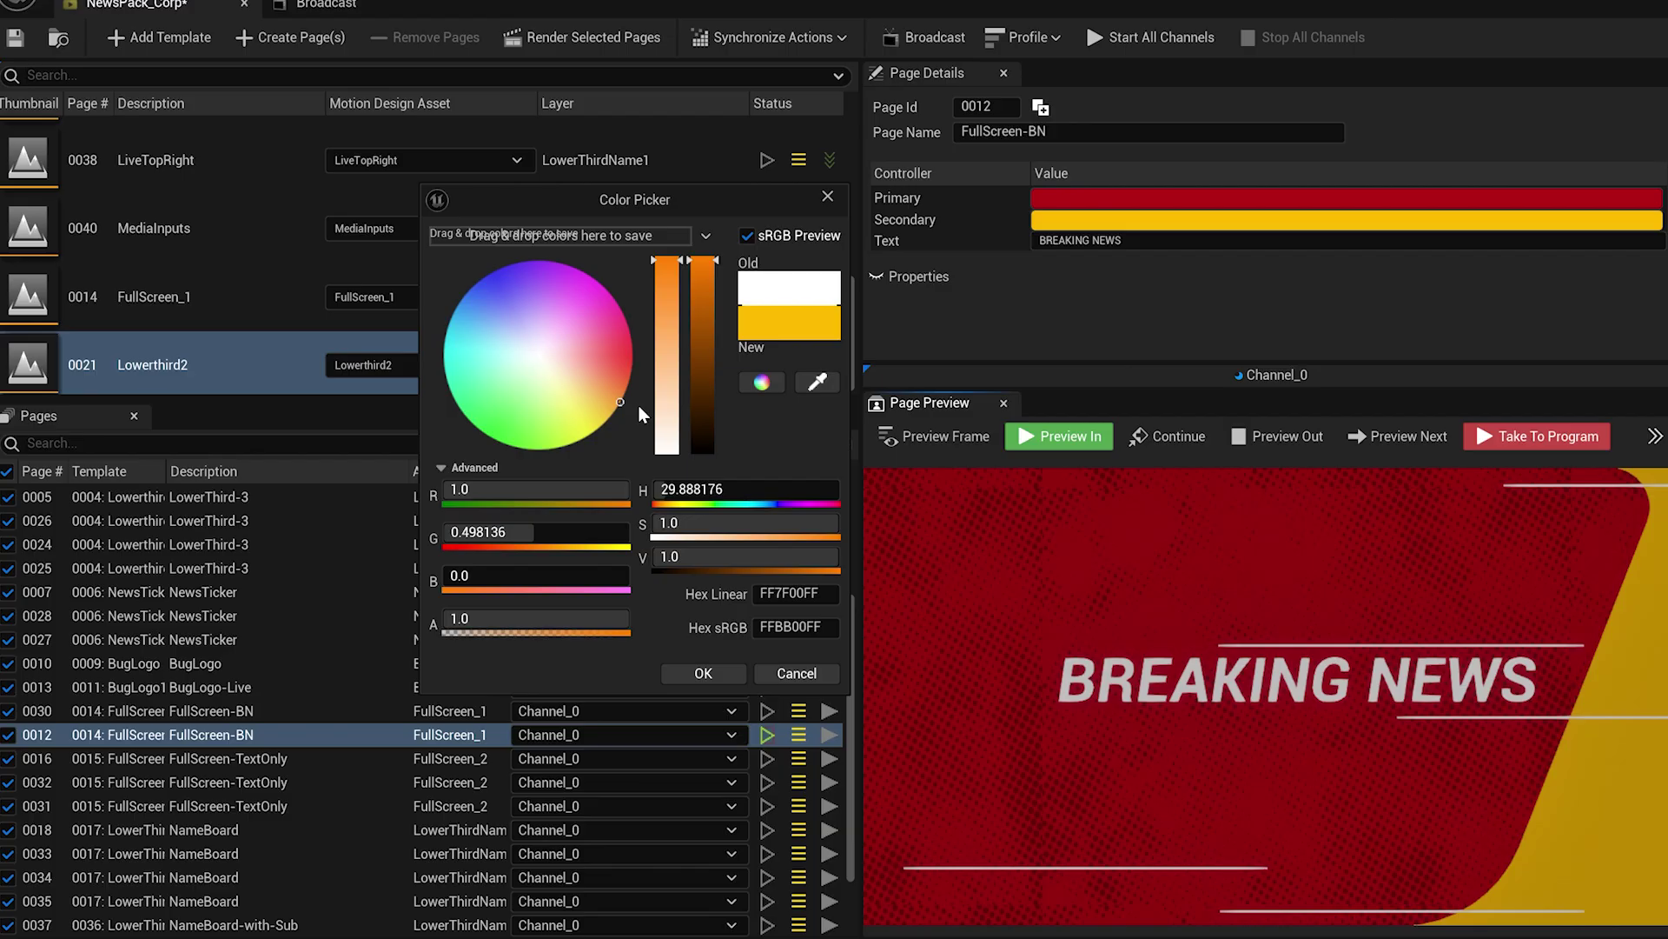
pyautogui.click(700, 673)
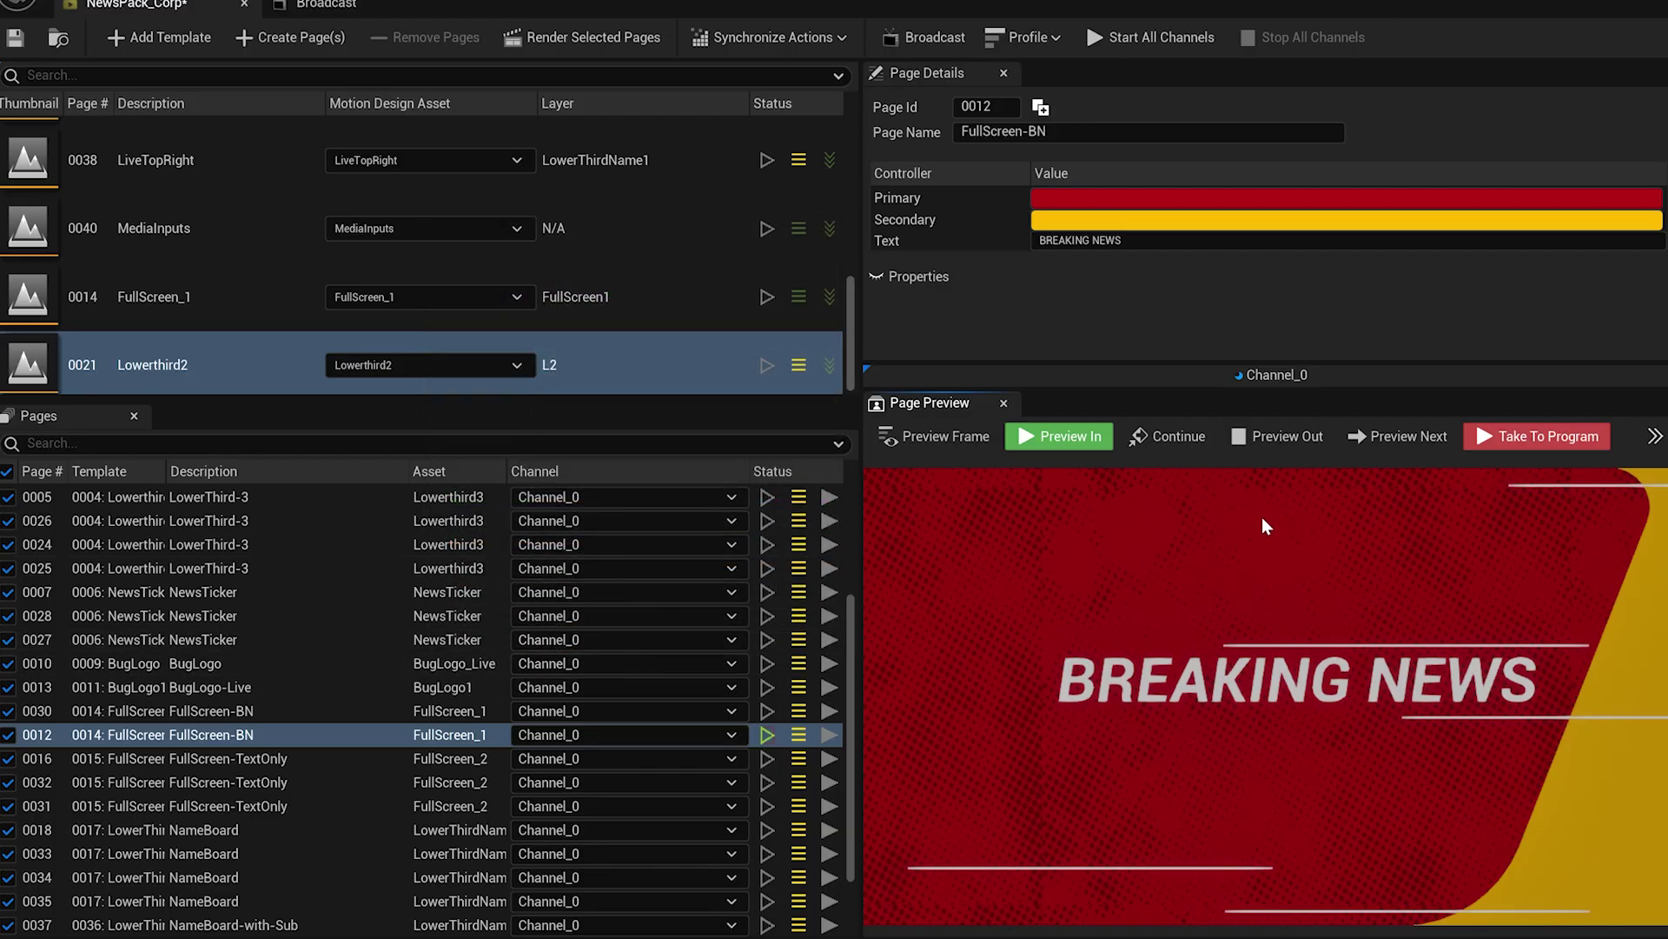
pyautogui.click(1058, 437)
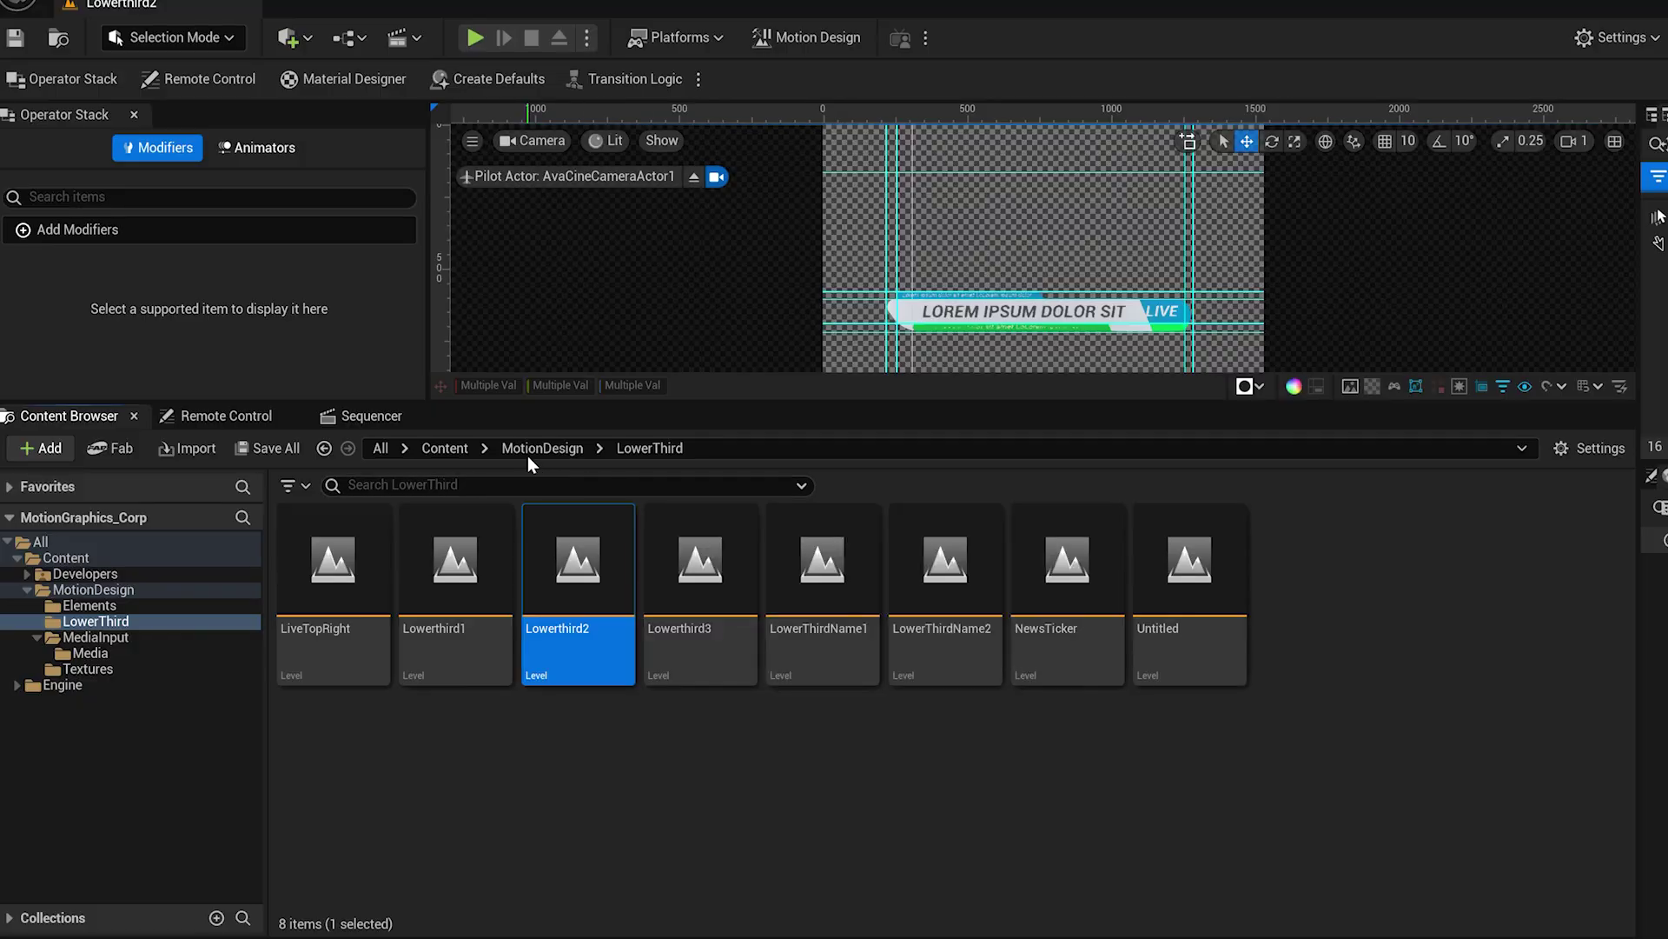
# Go up to the MotionDesign folder, save all assets and adjust the page colours
pyautogui.click(529, 455)
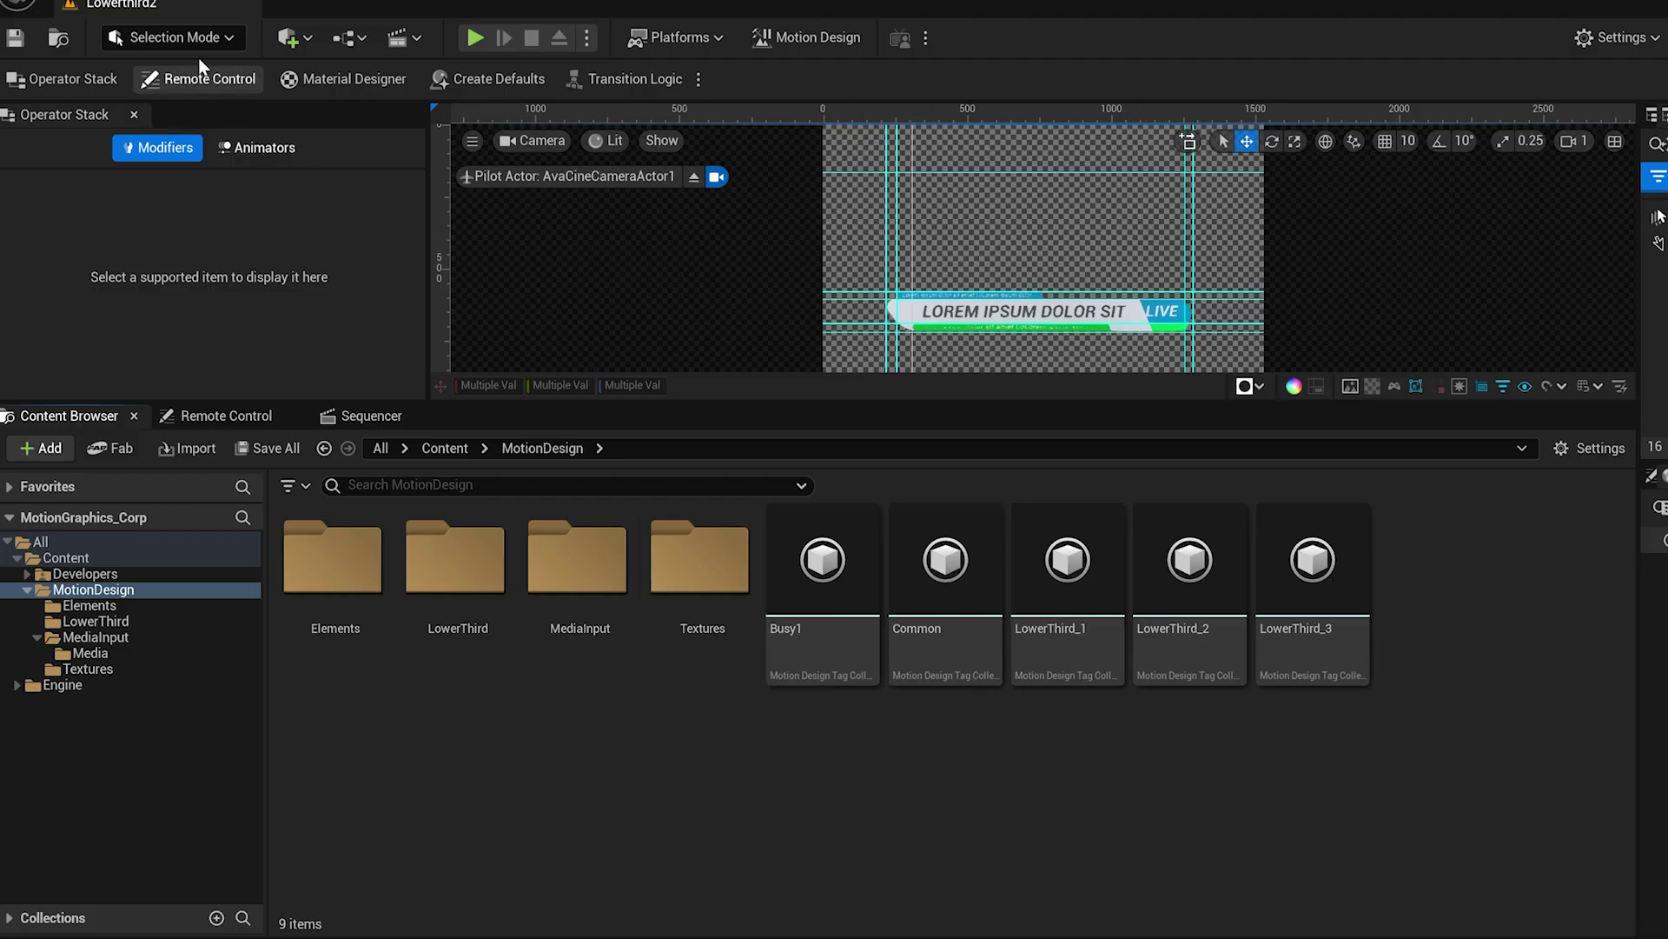
pyautogui.hotkey('alt', 'f')
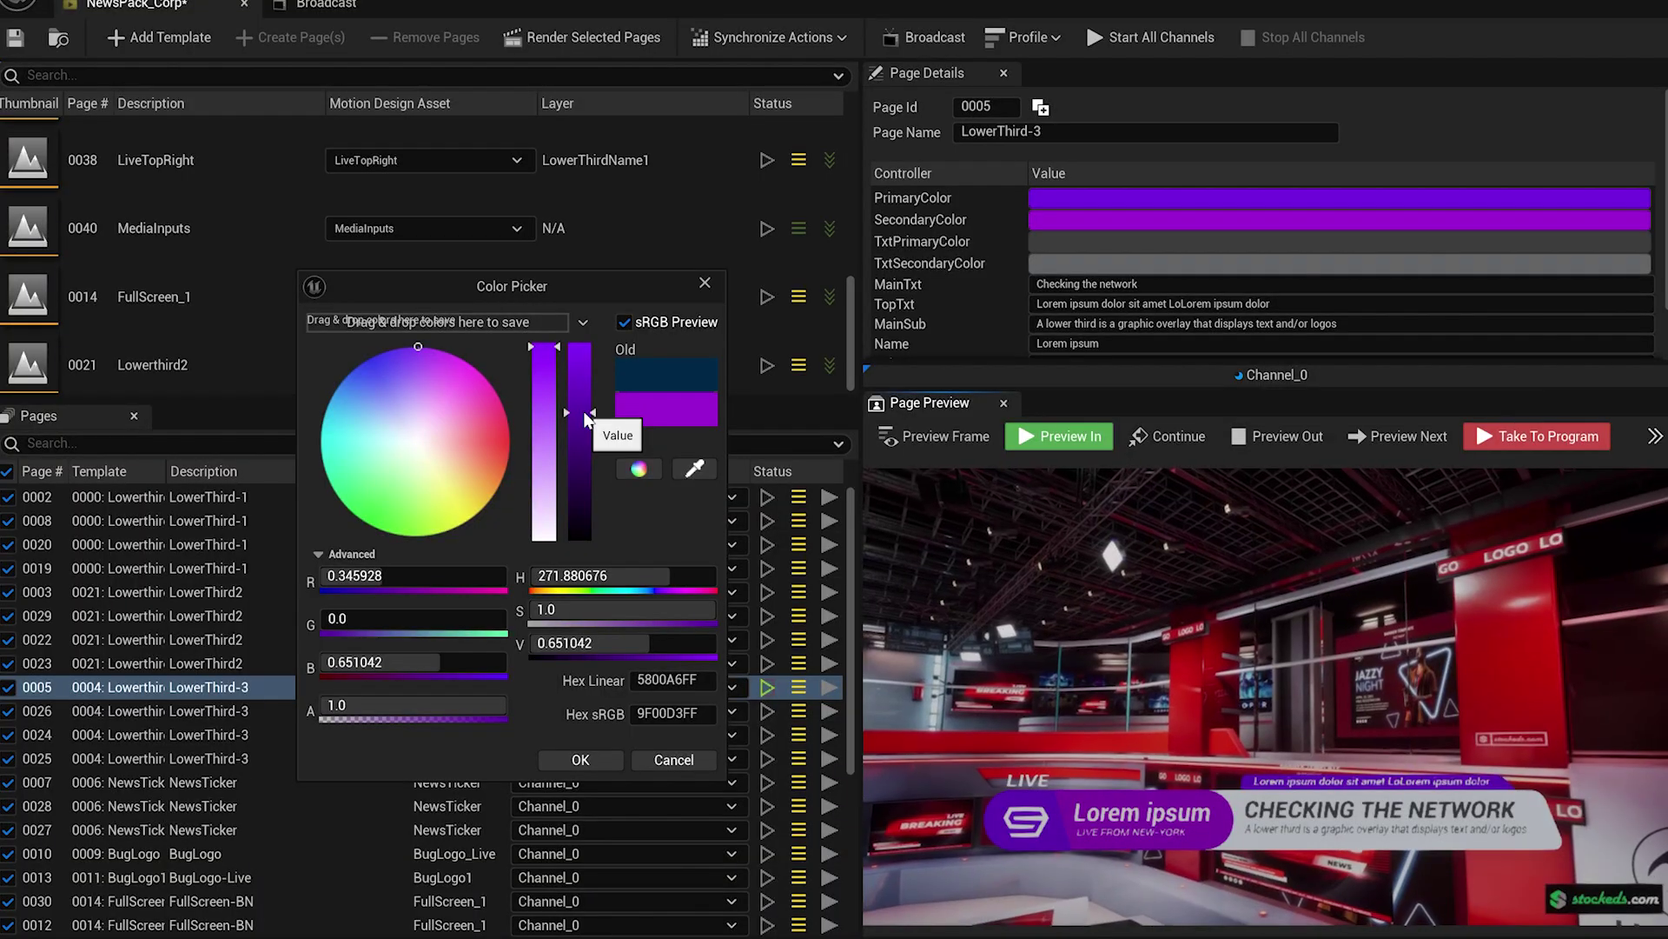
pyautogui.moveTo(586, 419); pyautogui.dragTo(565, 289)
pyautogui.moveTo(480, 443)
pyautogui.mouseDown()
pyautogui.moveTo(536, 451)
pyautogui.moveTo(497, 445)
pyautogui.moveTo(520, 446)
pyautogui.mouseUp()
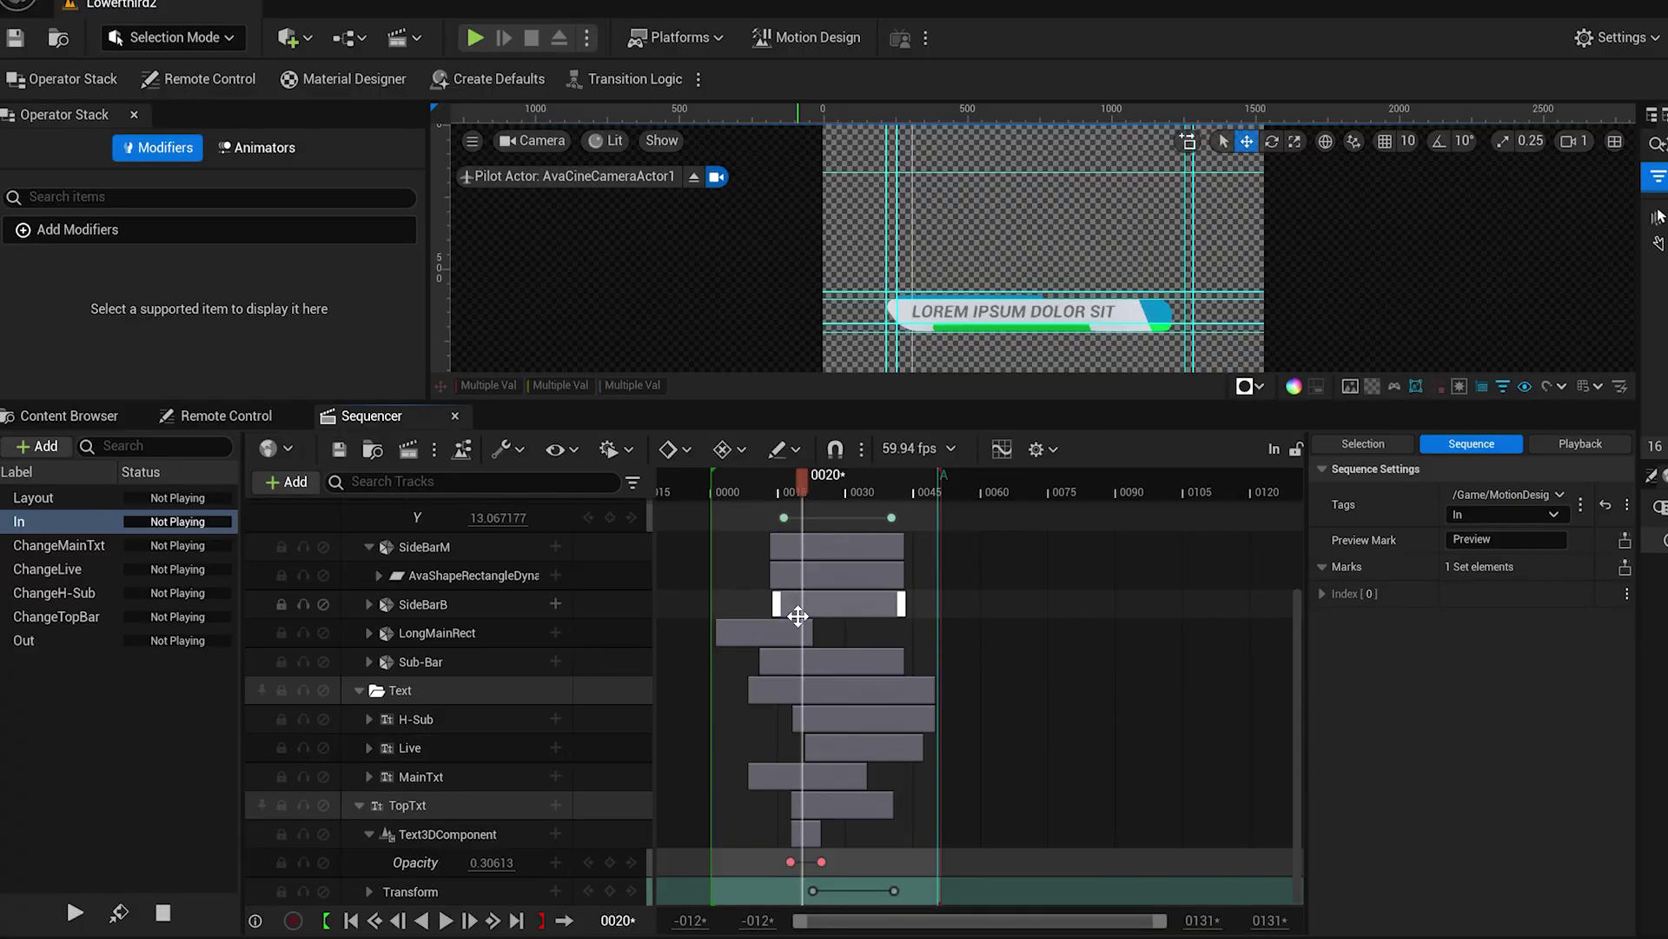
# Expand SideBarB's Mesh Size keyframes in Lowerthird2's In sequence
pyautogui.scroll(2, 798, 615)
pyautogui.click(369, 741)
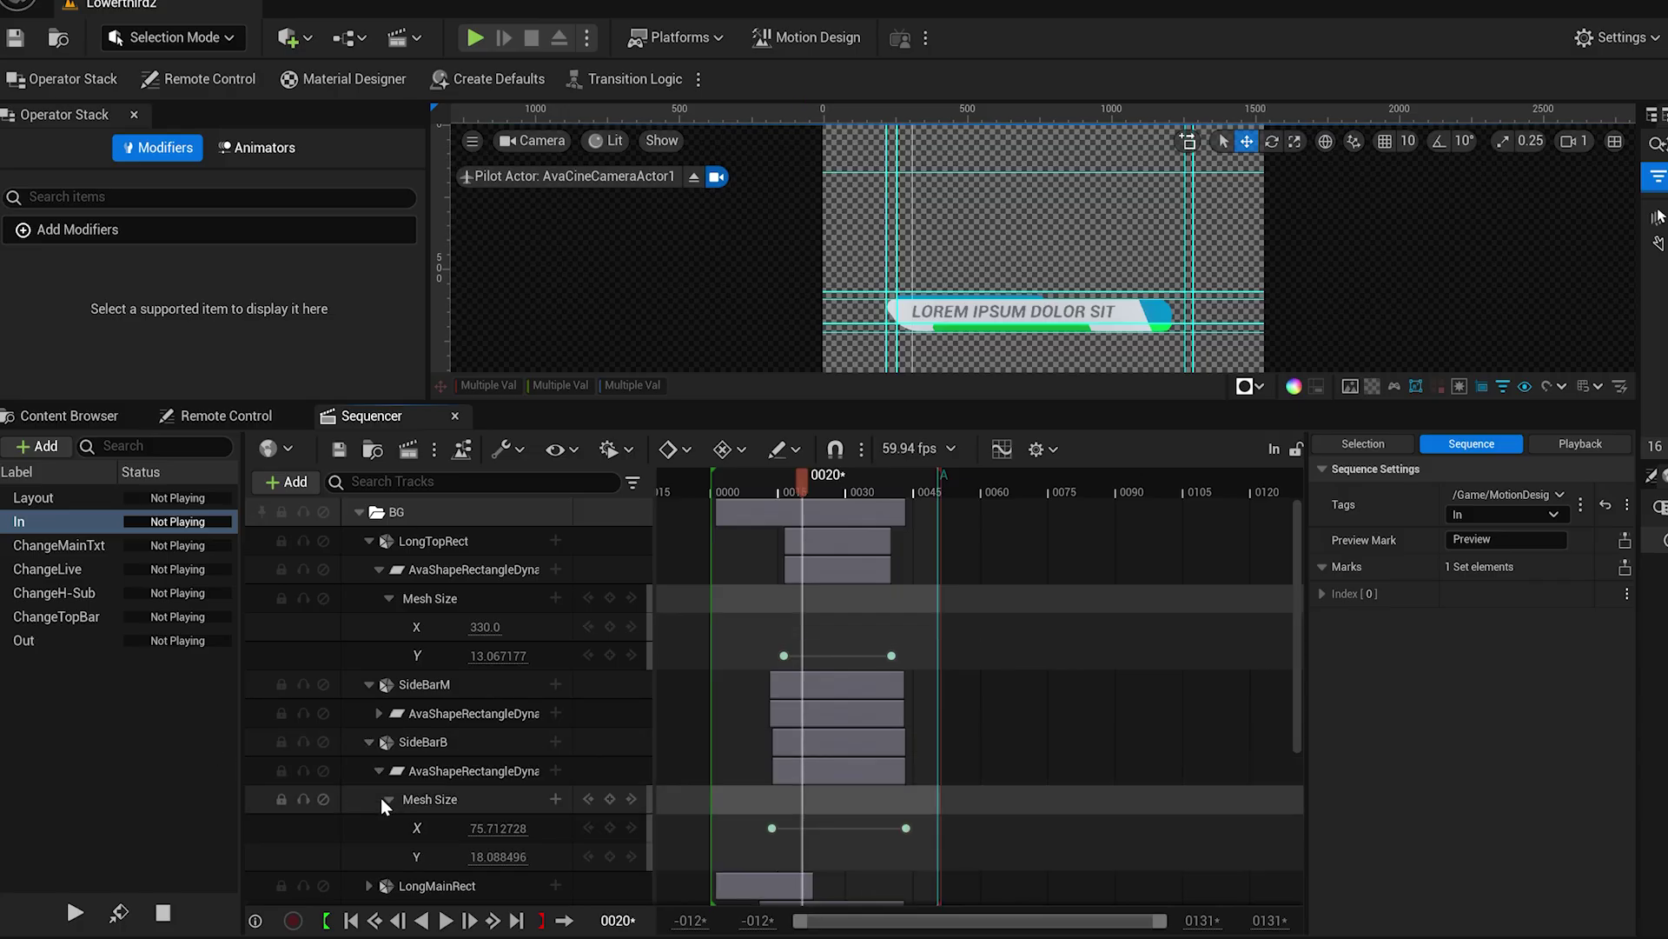
pyautogui.scroll(-3, 787, 682)
pyautogui.scroll(3, 788, 681)
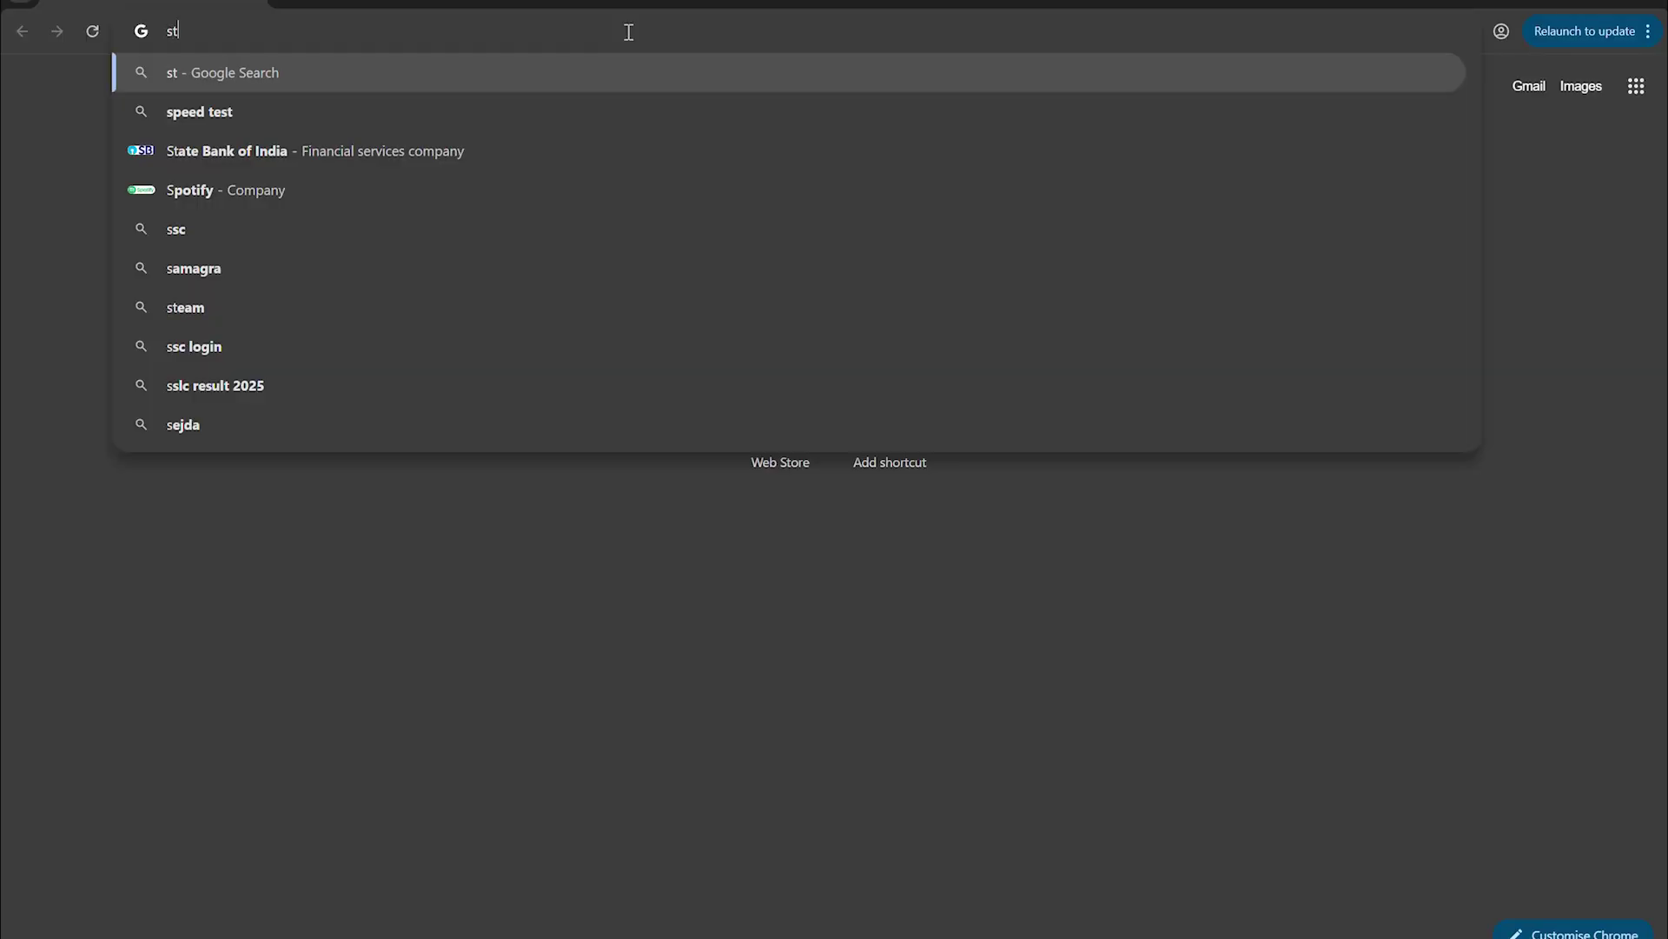
# Load the stockeds.com website and scroll through its listings
pyautogui.write('t')
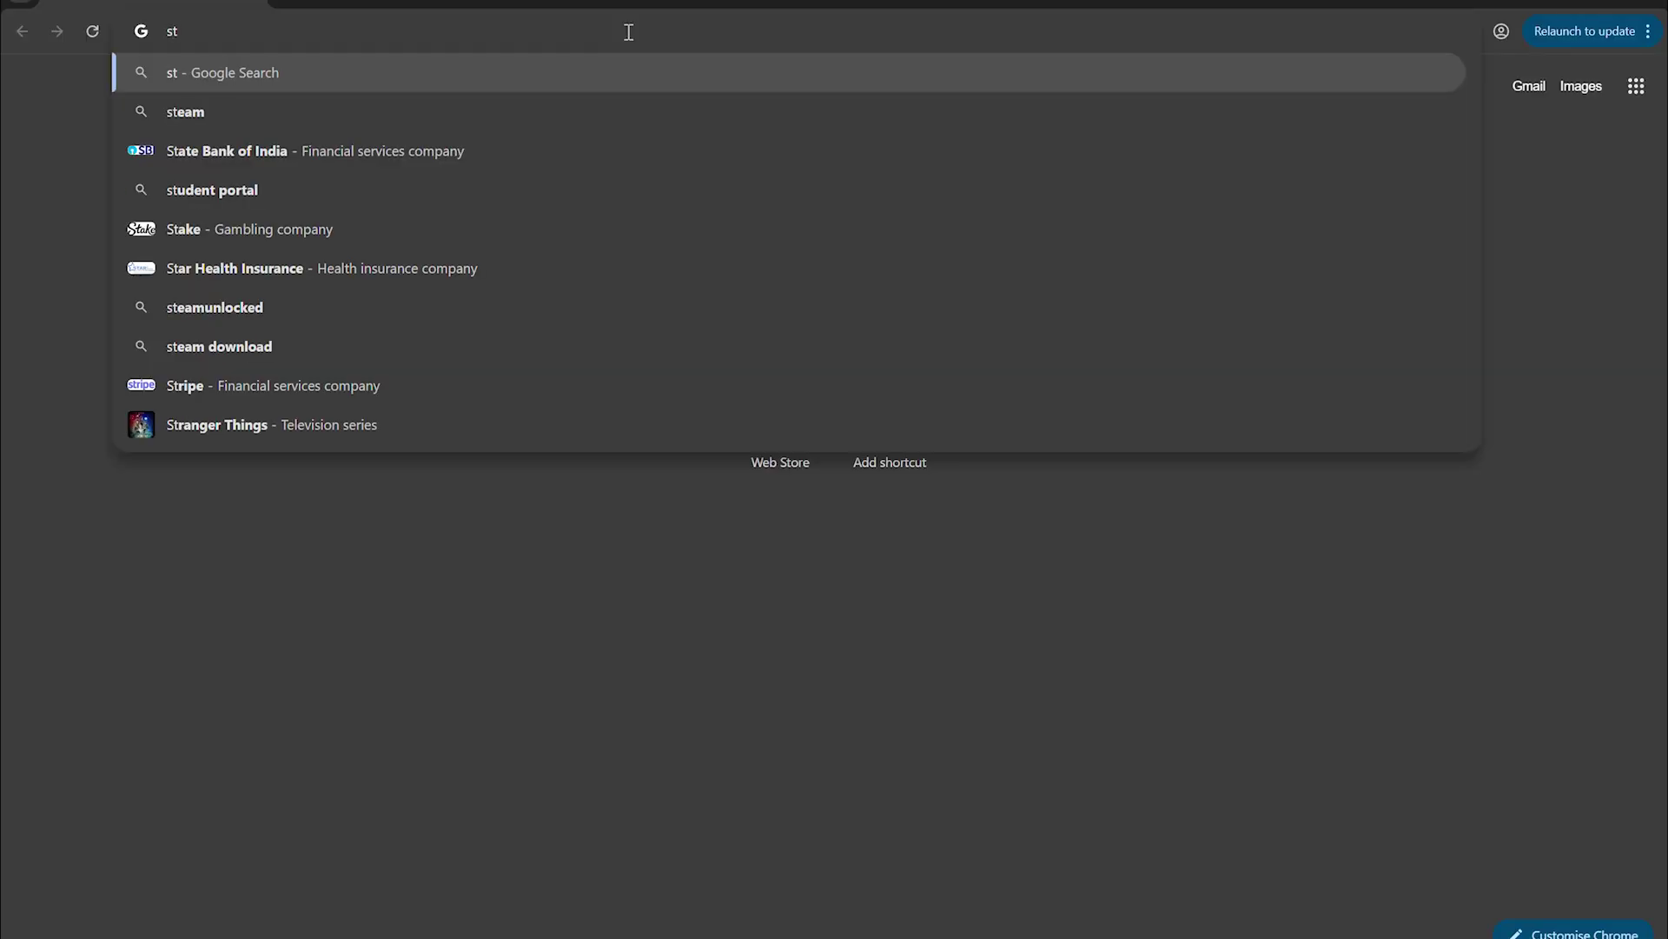
pyautogui.write('ockeds.com')
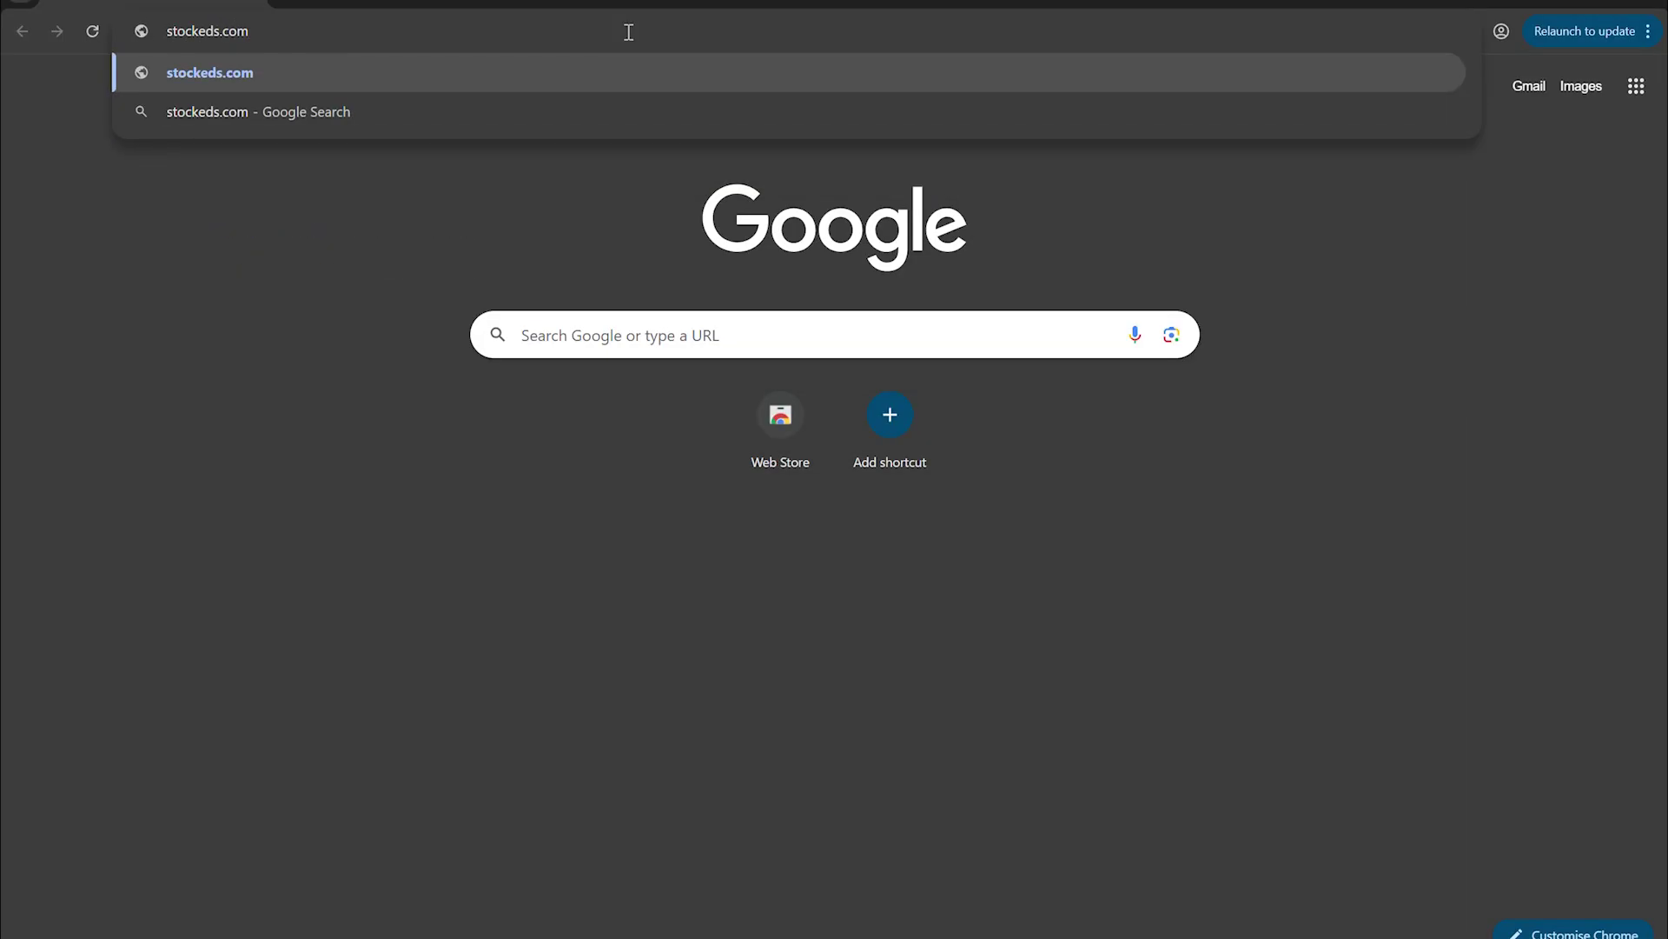
pyautogui.press('Return')
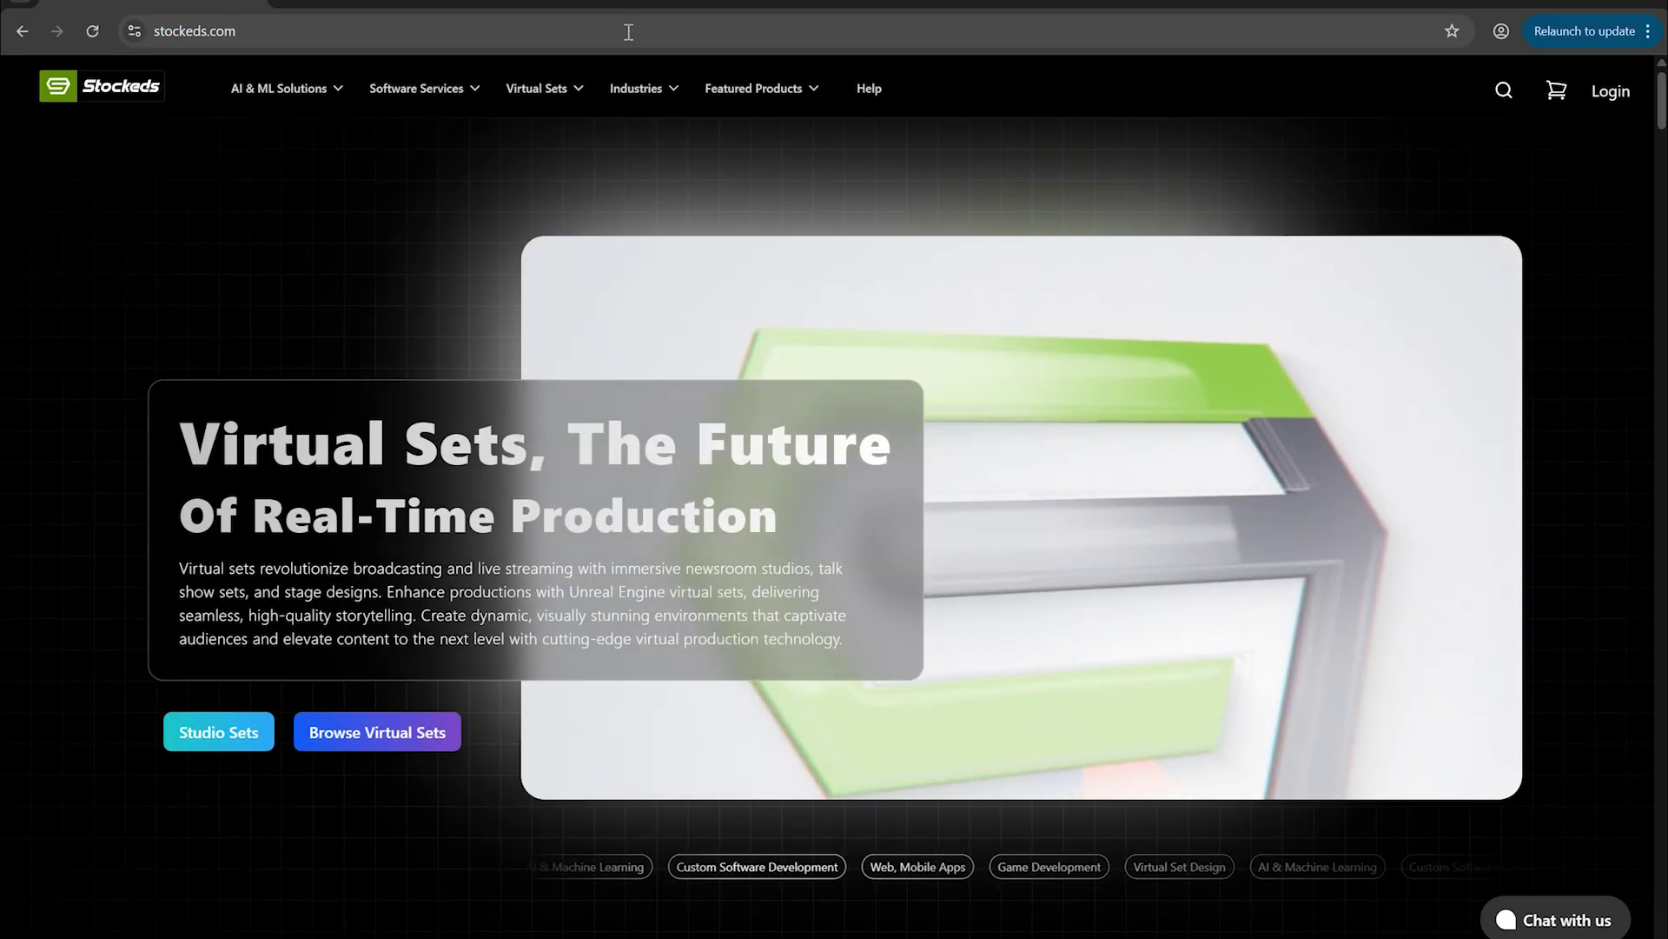
pyautogui.scroll(-6, 753, 278)
pyautogui.scroll(-10, 752, 285)
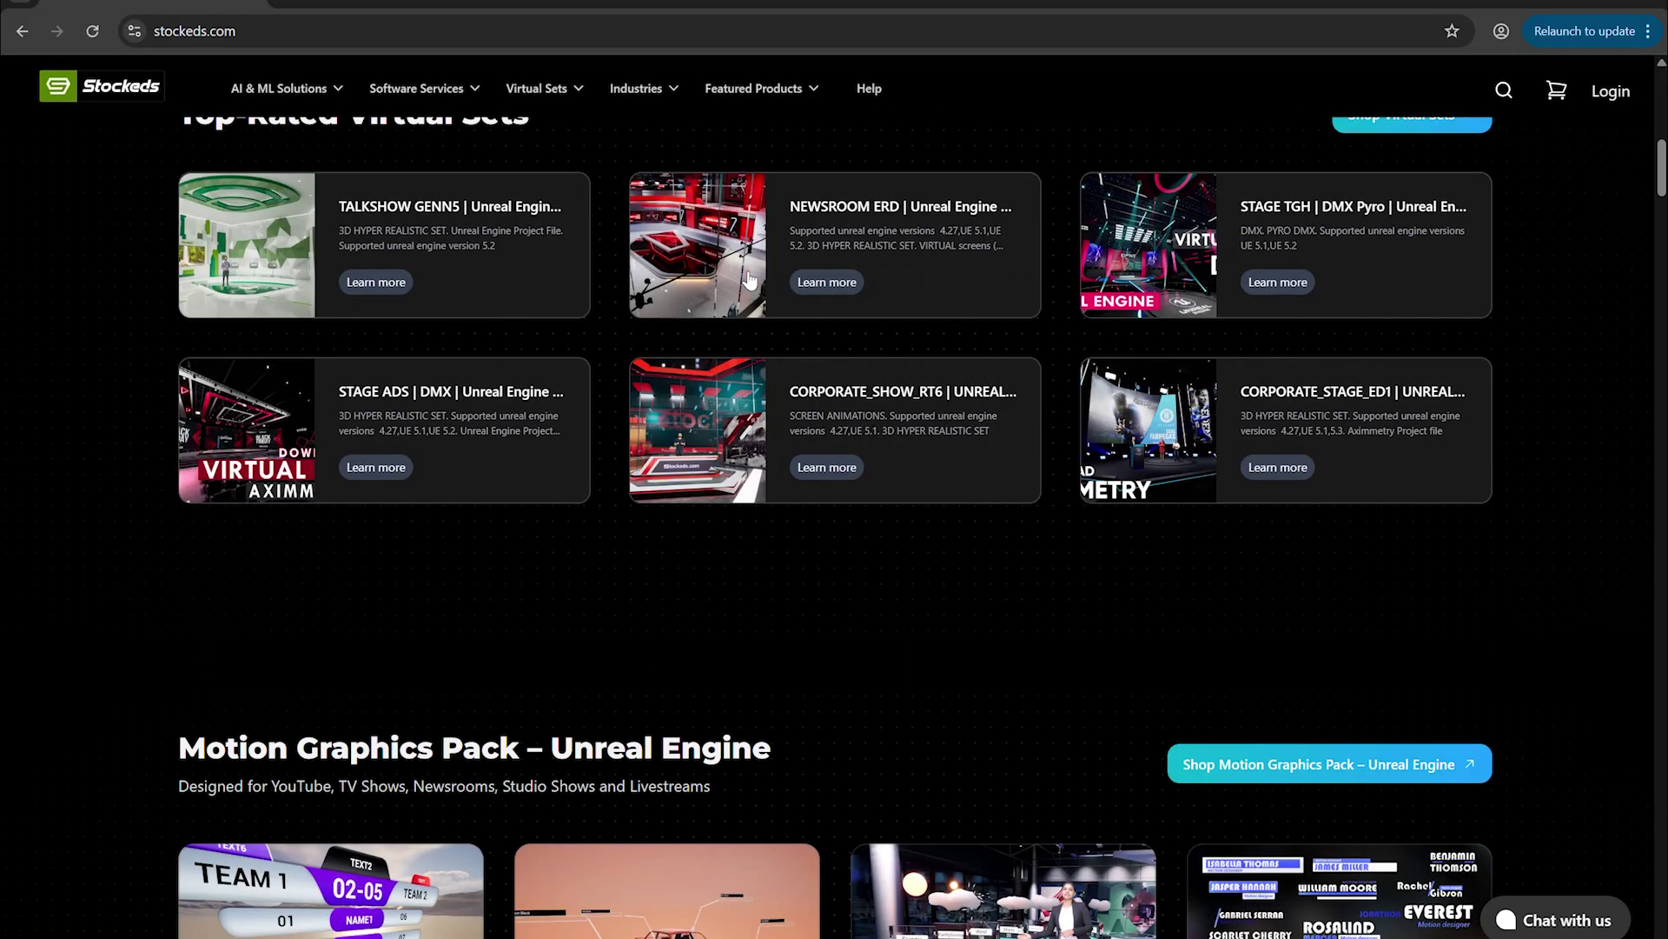
pyautogui.scroll(-3, 1116, 465)
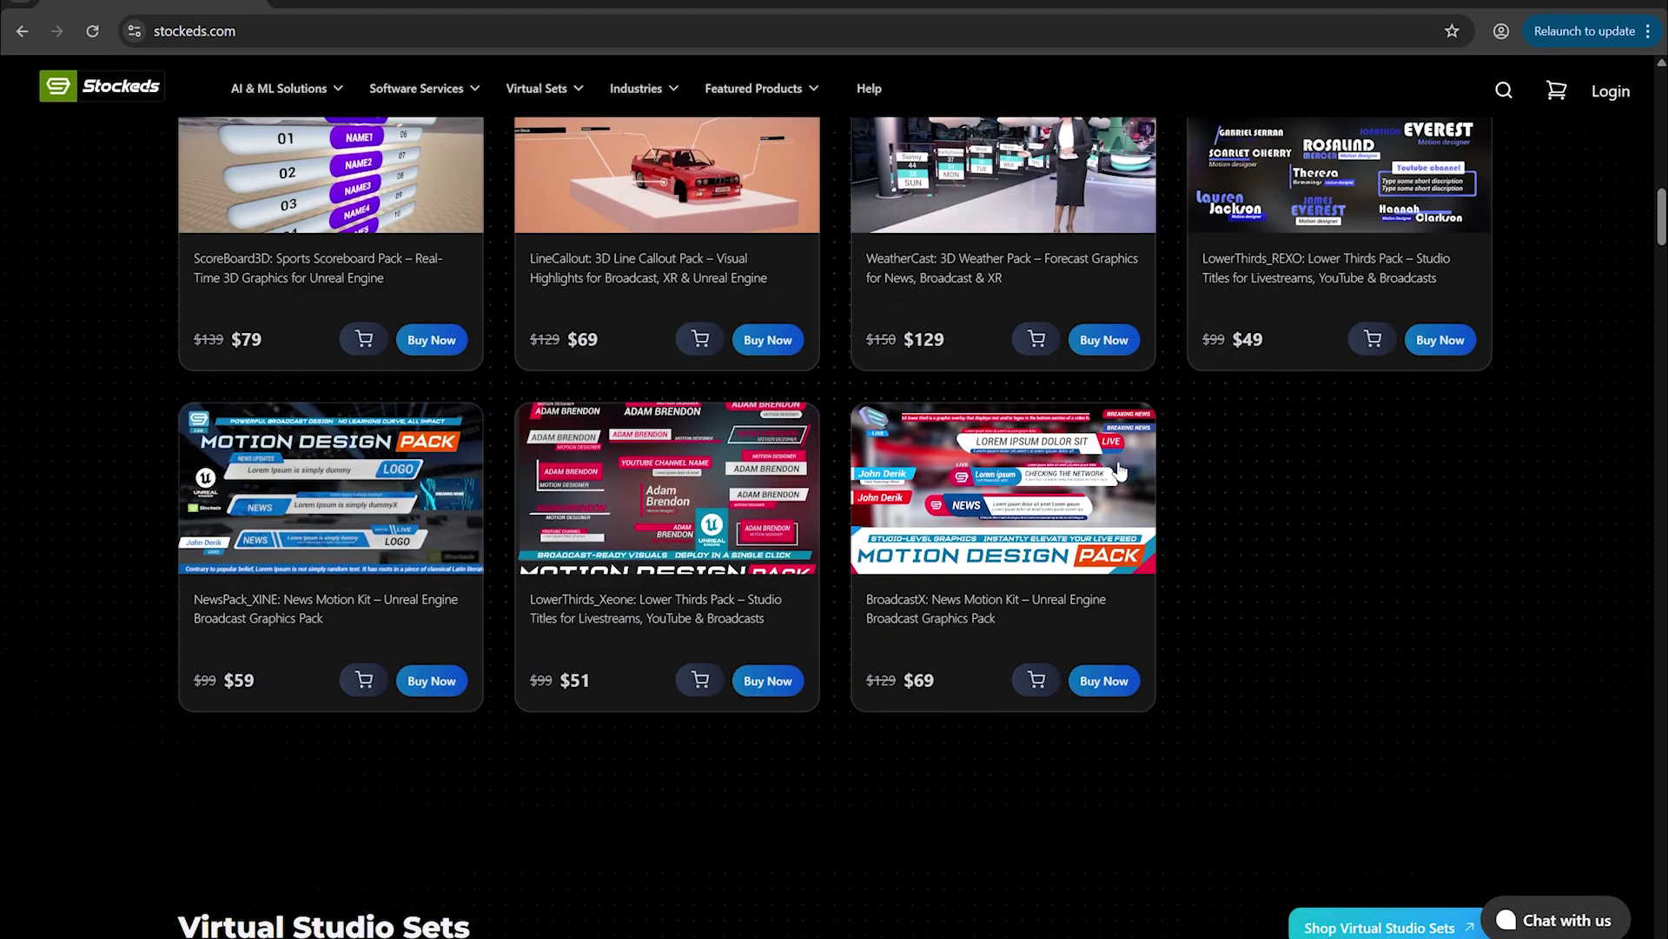
# Open the BroadcastX product page and browse its contents
pyautogui.click(953, 502)
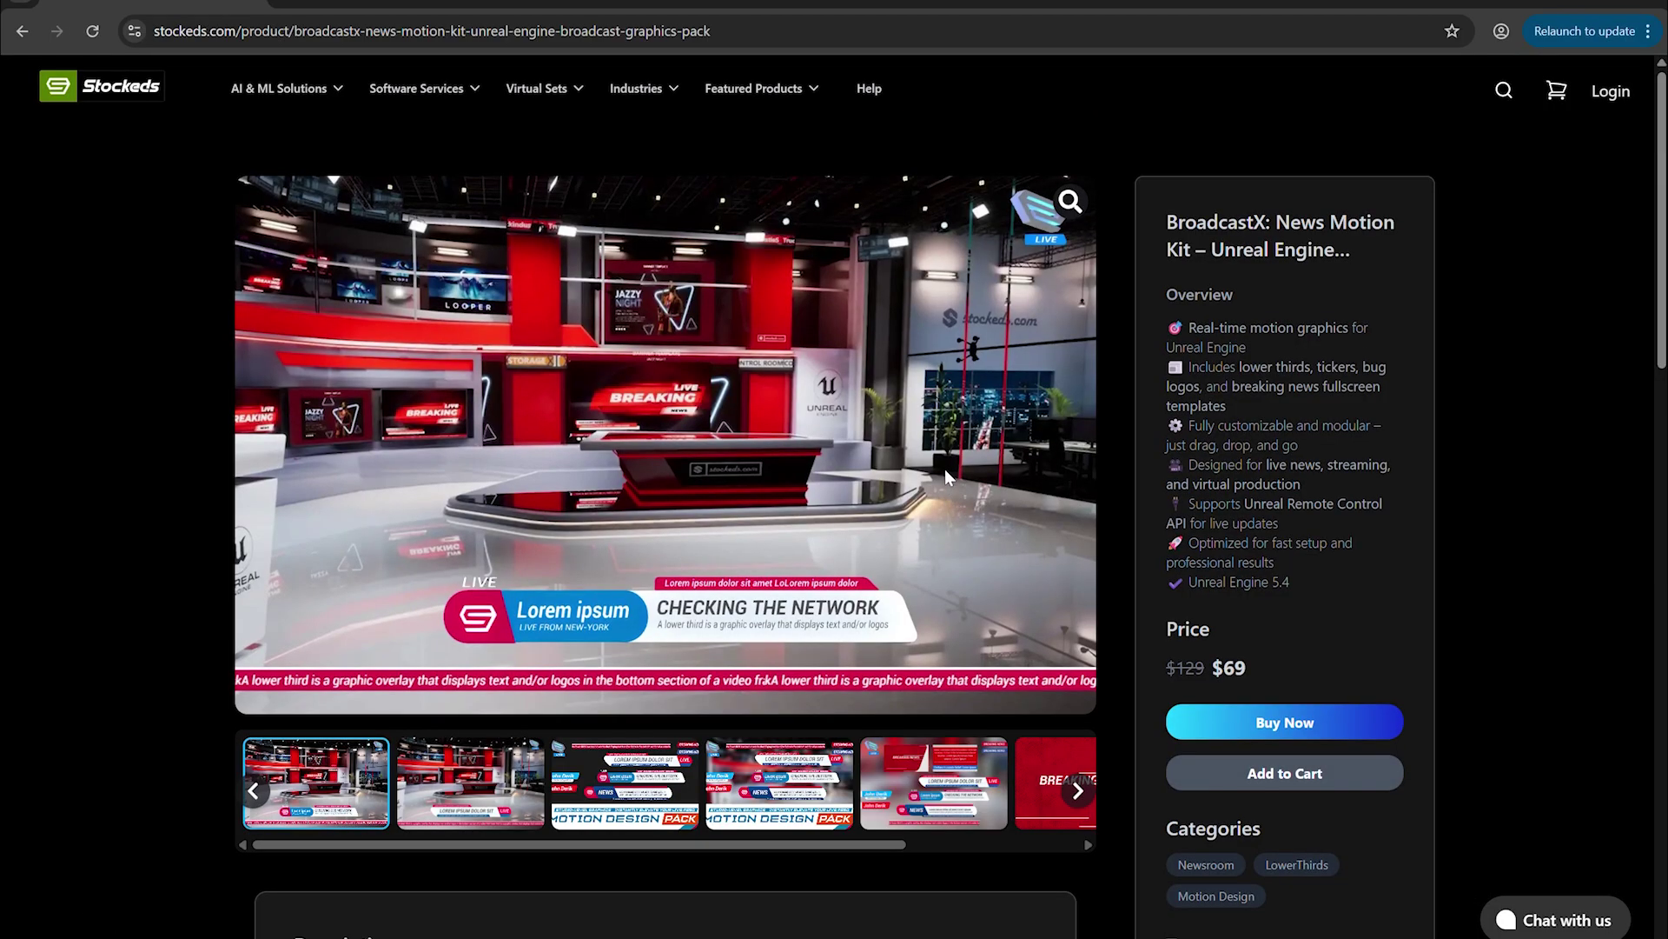
pyautogui.scroll(-2, 946, 468)
pyautogui.scroll(2, 809, 476)
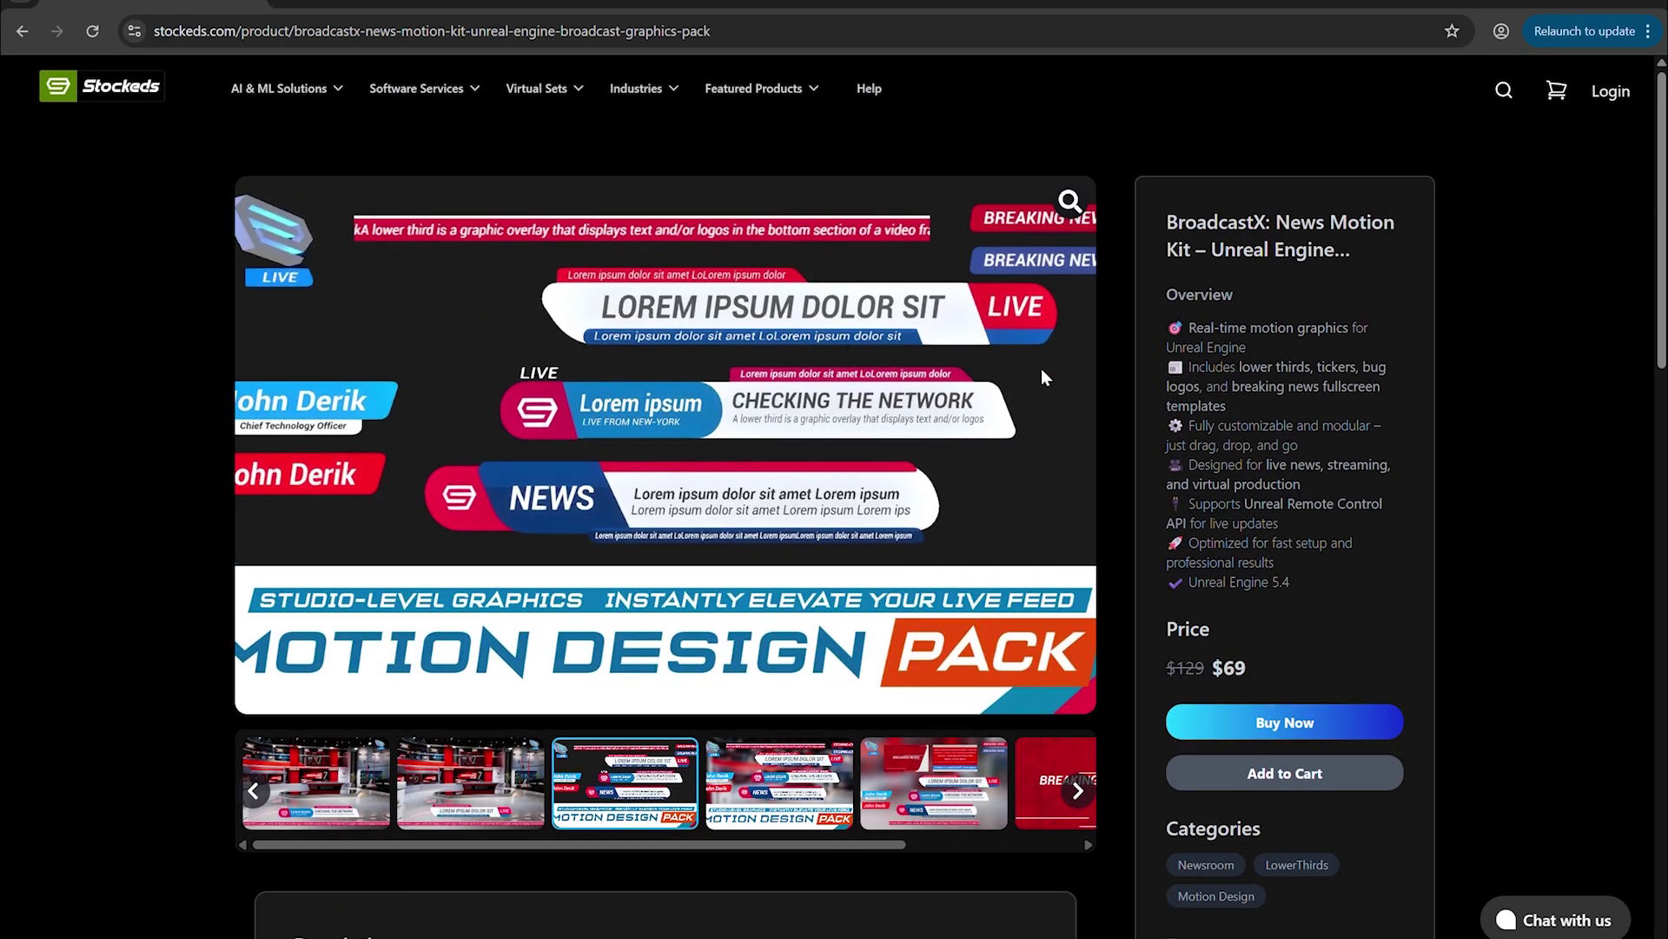
pyautogui.scroll(-10, 1226, 541)
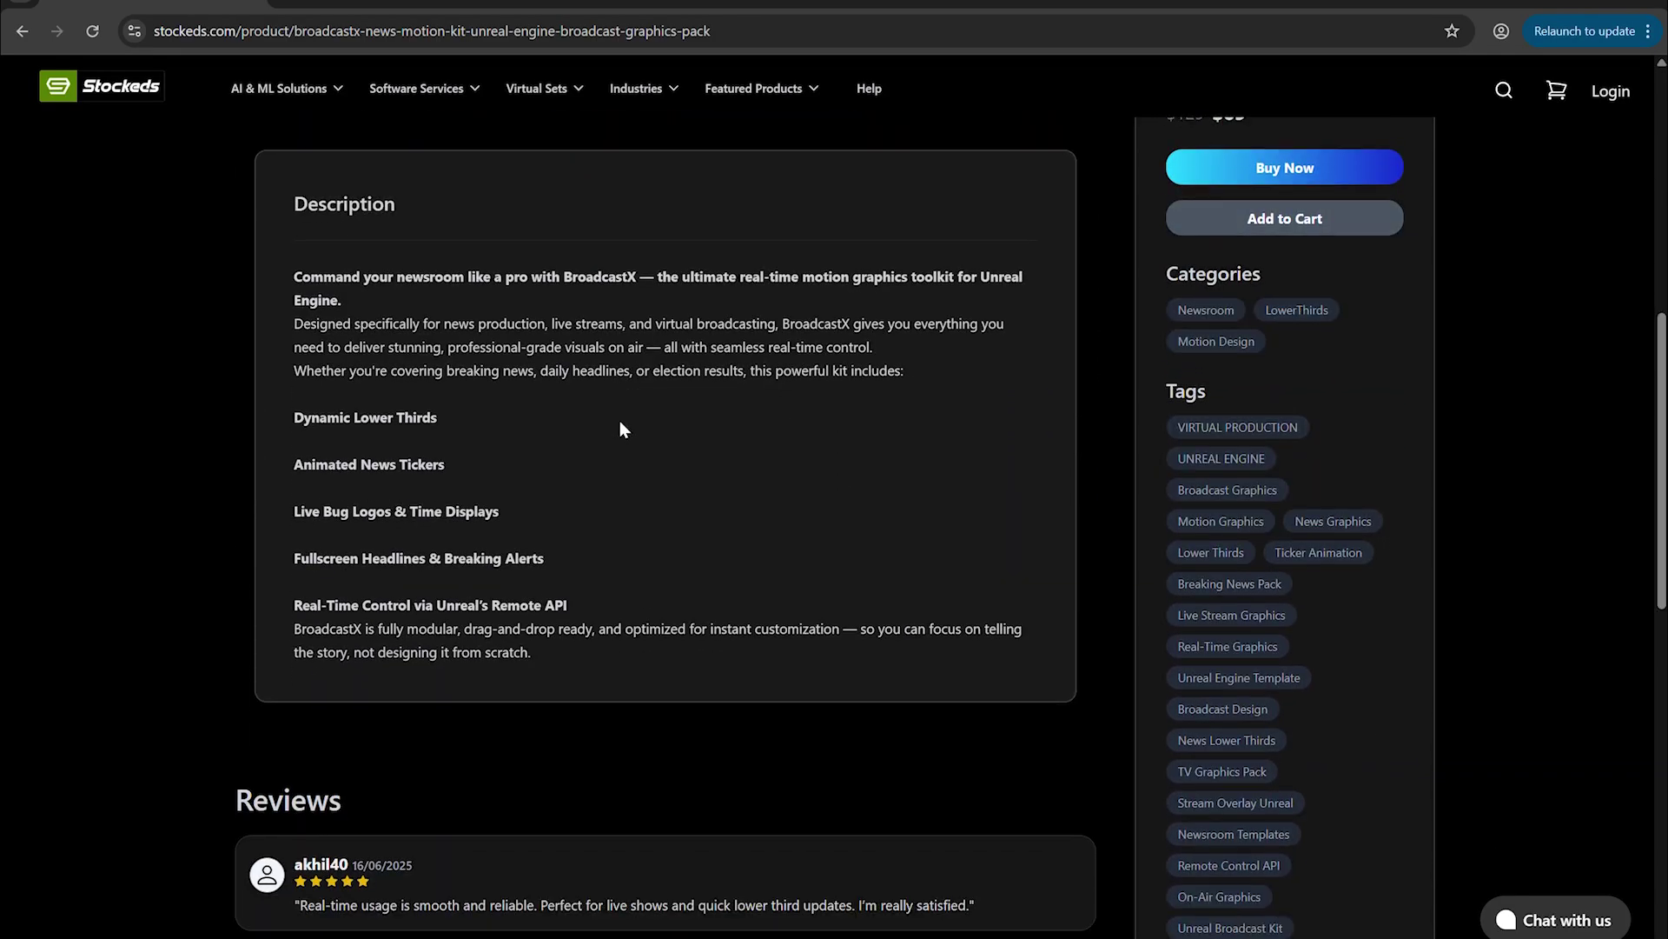
pyautogui.scroll(-6, 663, 510)
pyautogui.scroll(15, 696, 510)
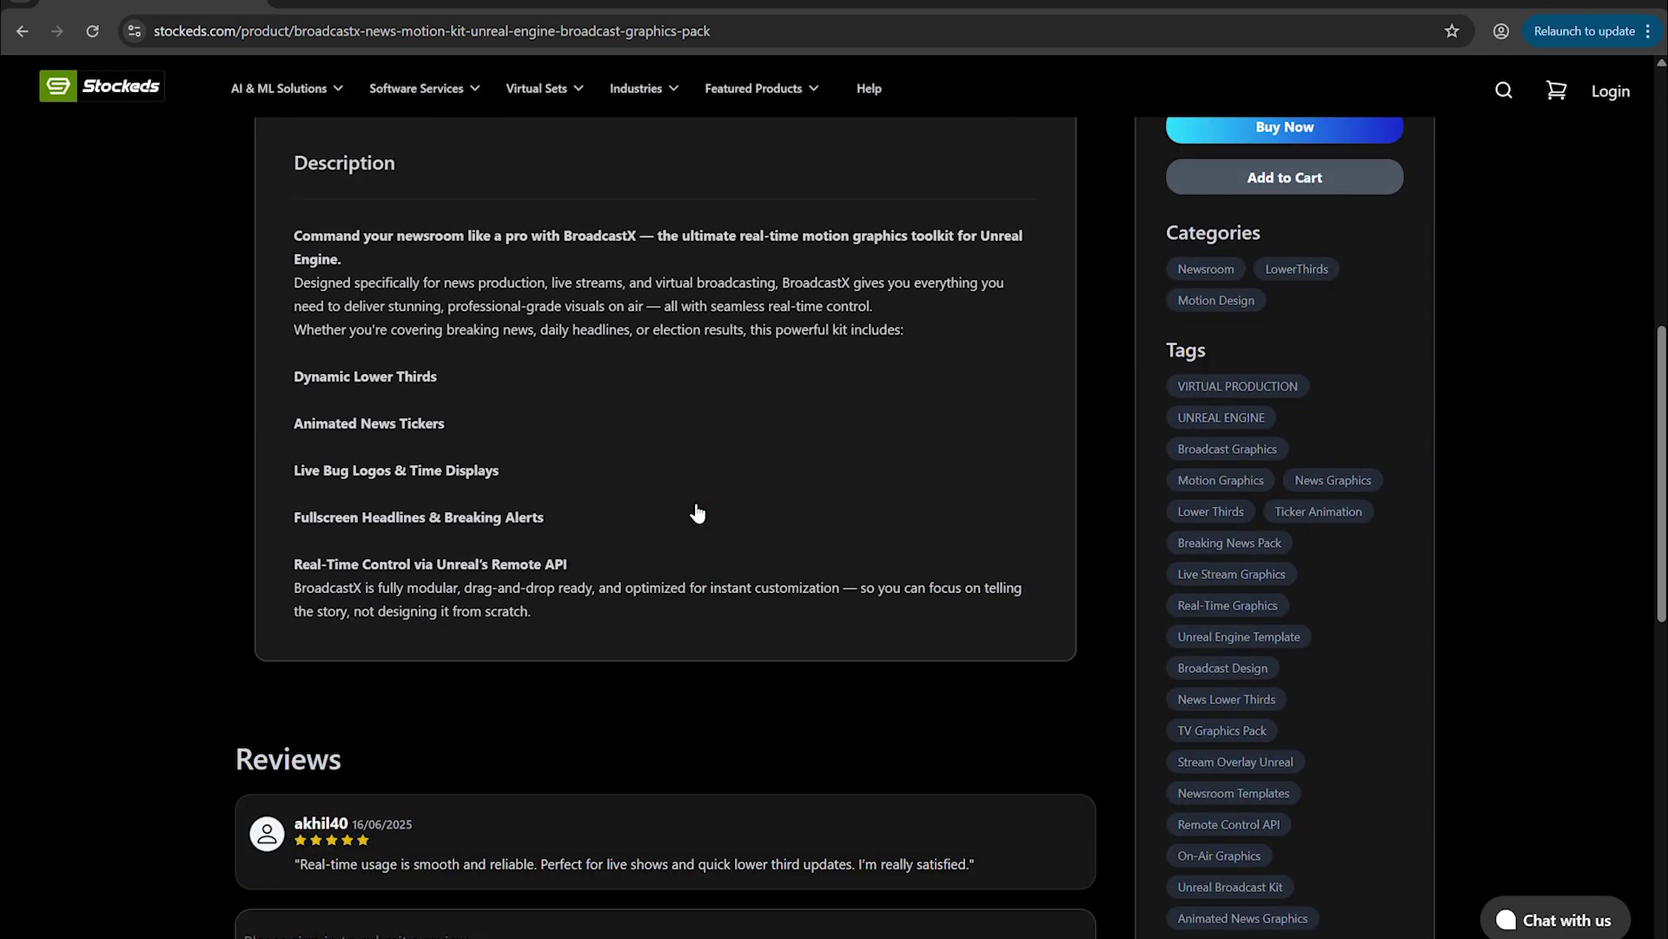
pyautogui.scroll(4, 697, 513)
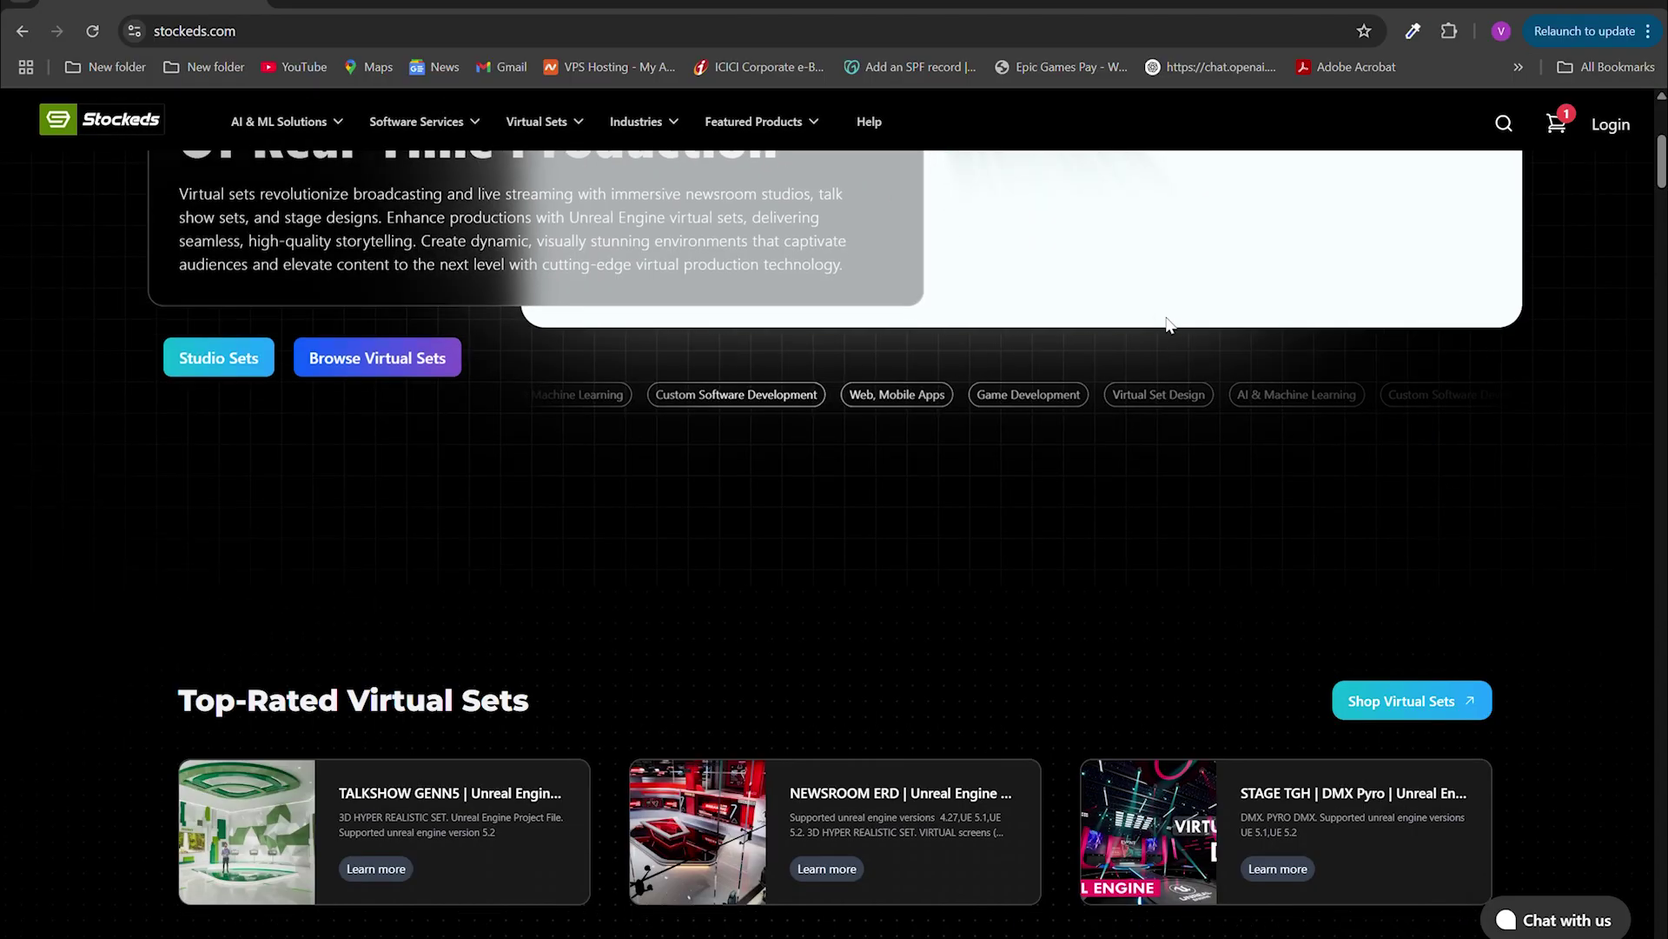
pyautogui.scroll(-7, 1167, 327)
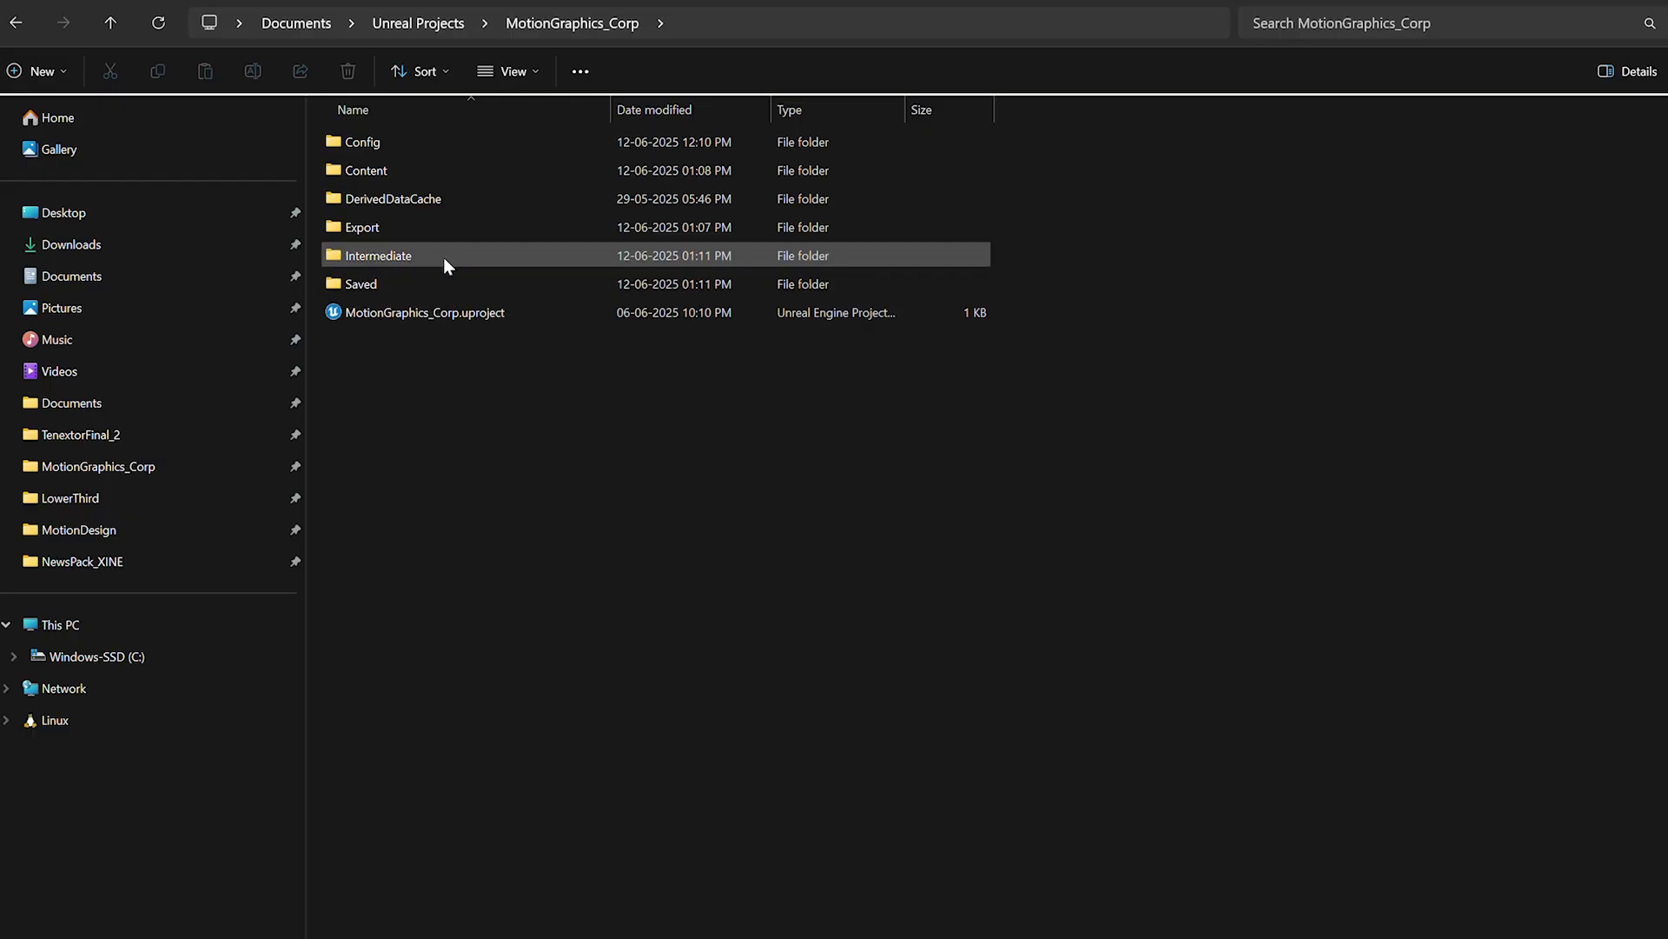
# Check the Export folder, then launch MotionGraphics_Corp.uproject from the project folder
pyautogui.doubleClick(457, 225)
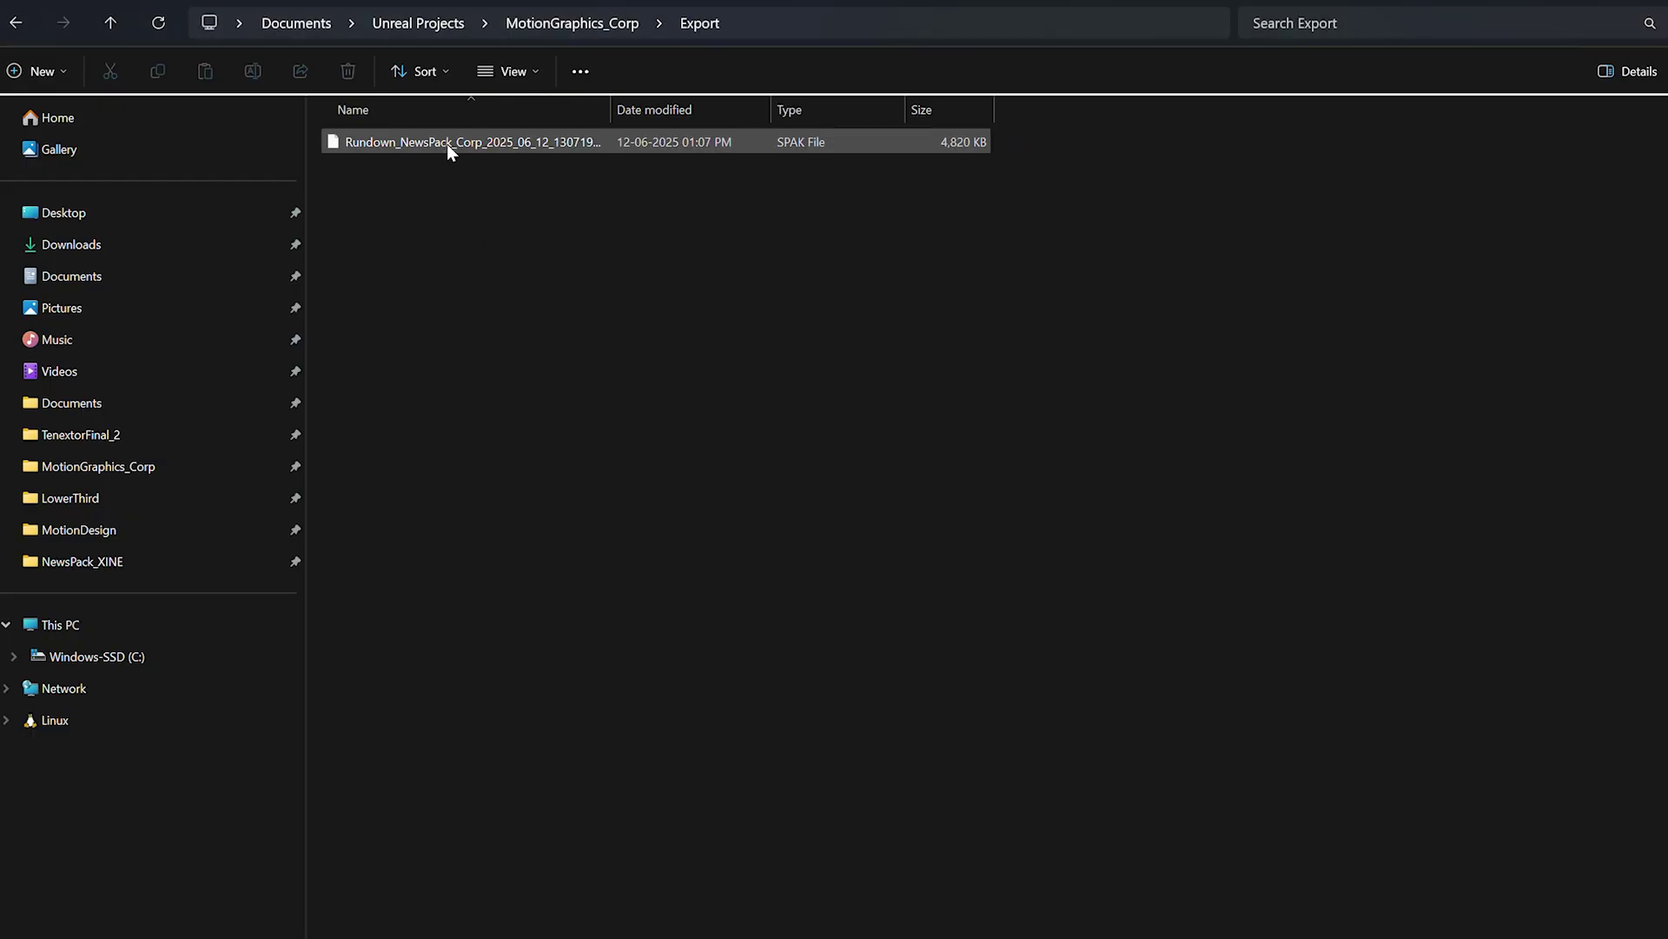
pyautogui.click(19, 22)
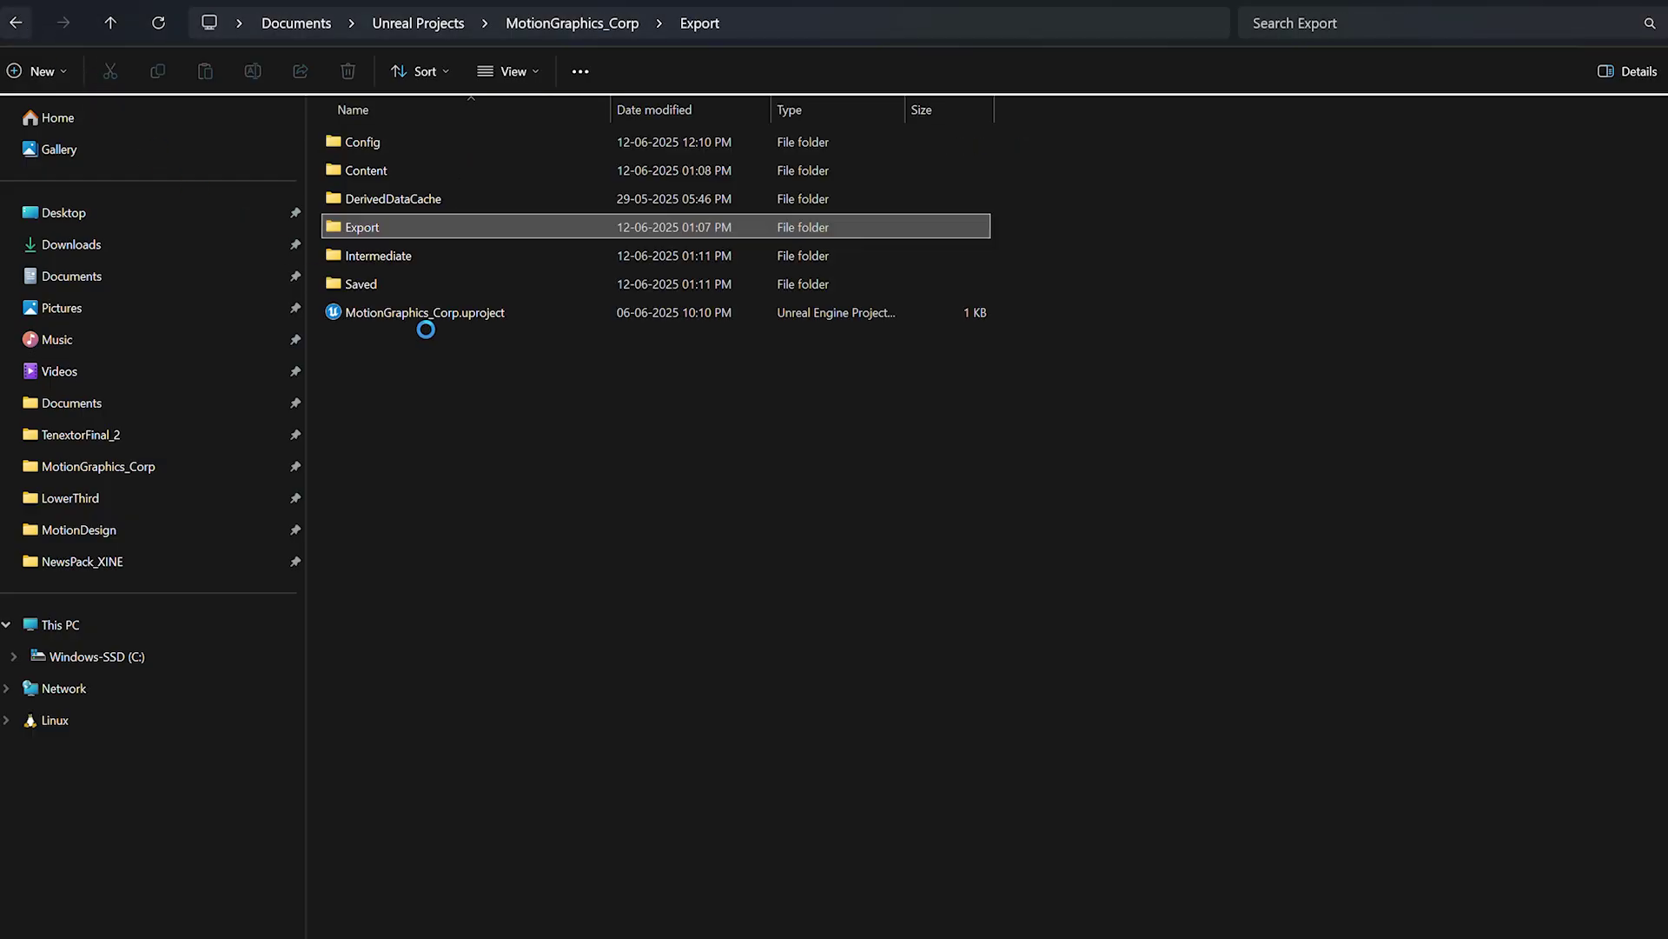
pyautogui.doubleClick(493, 313)
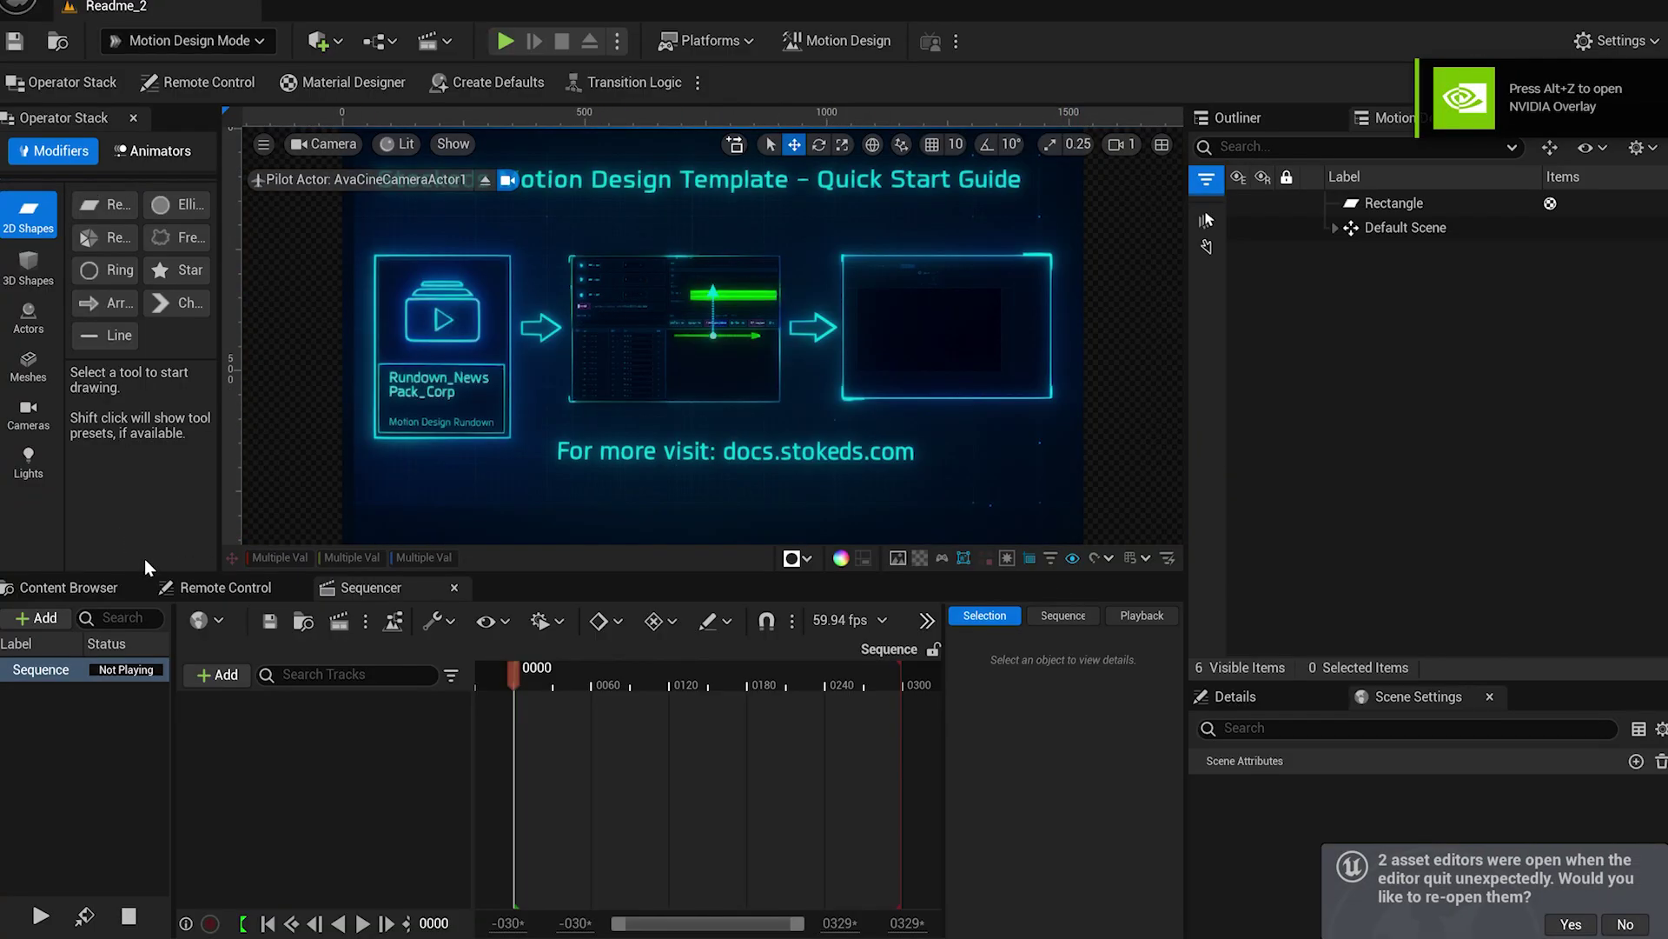
# Browse from MotionDesign up to the Content folder and open Rundown_NewsPack_Corp
pyautogui.click(87, 587)
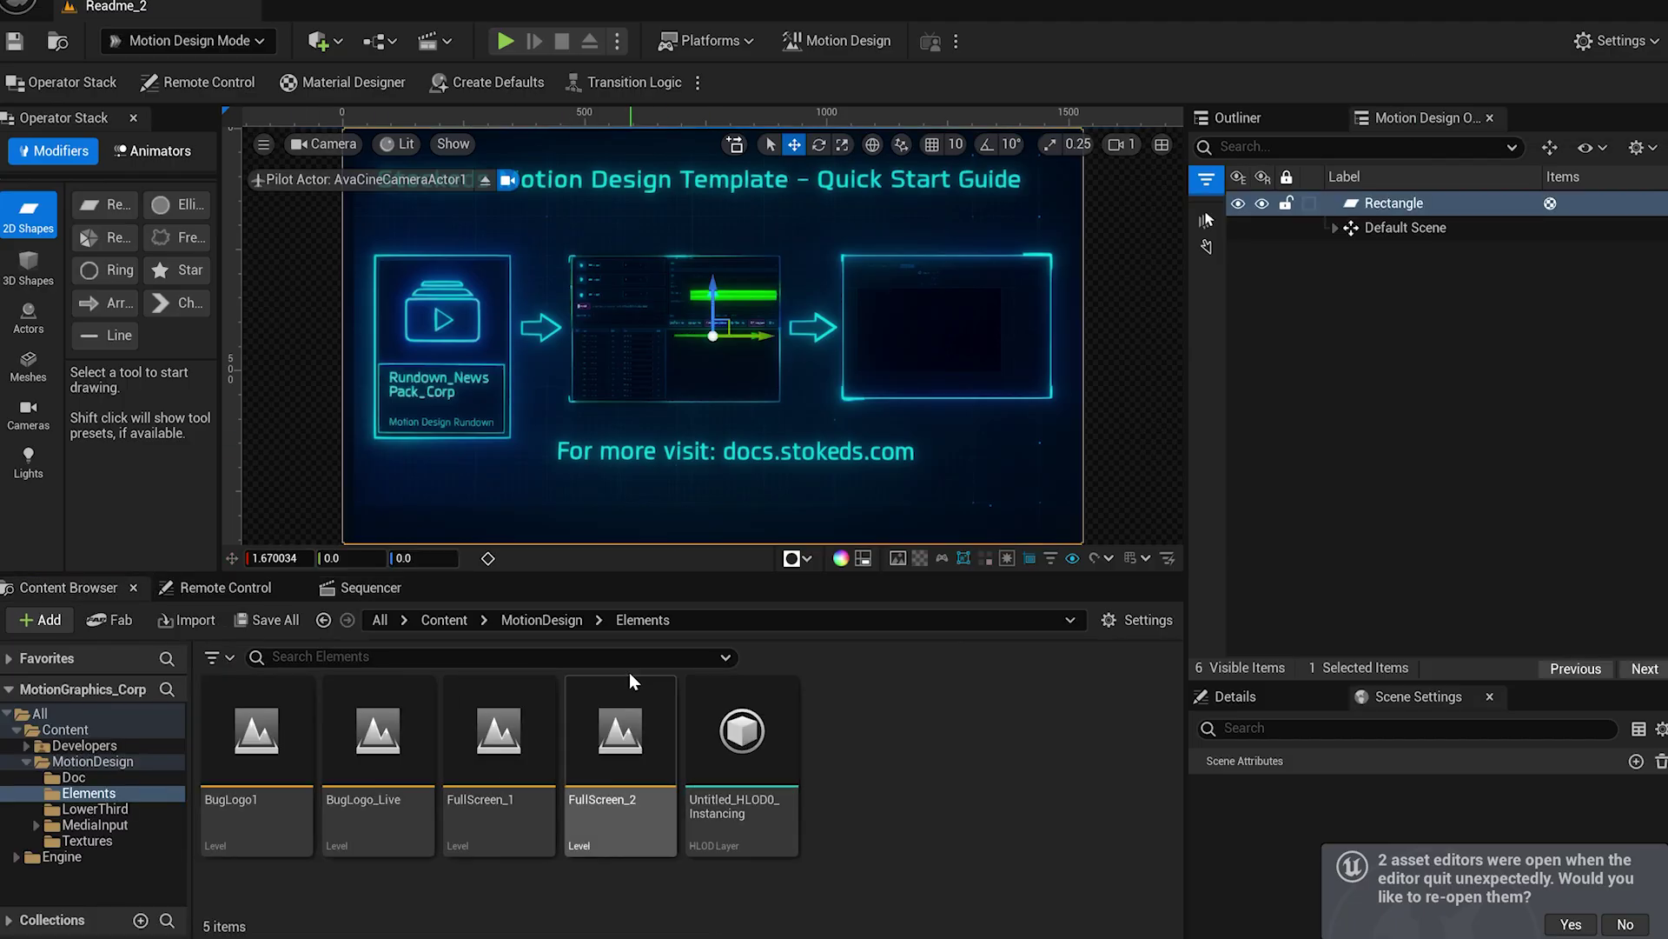
pyautogui.click(545, 621)
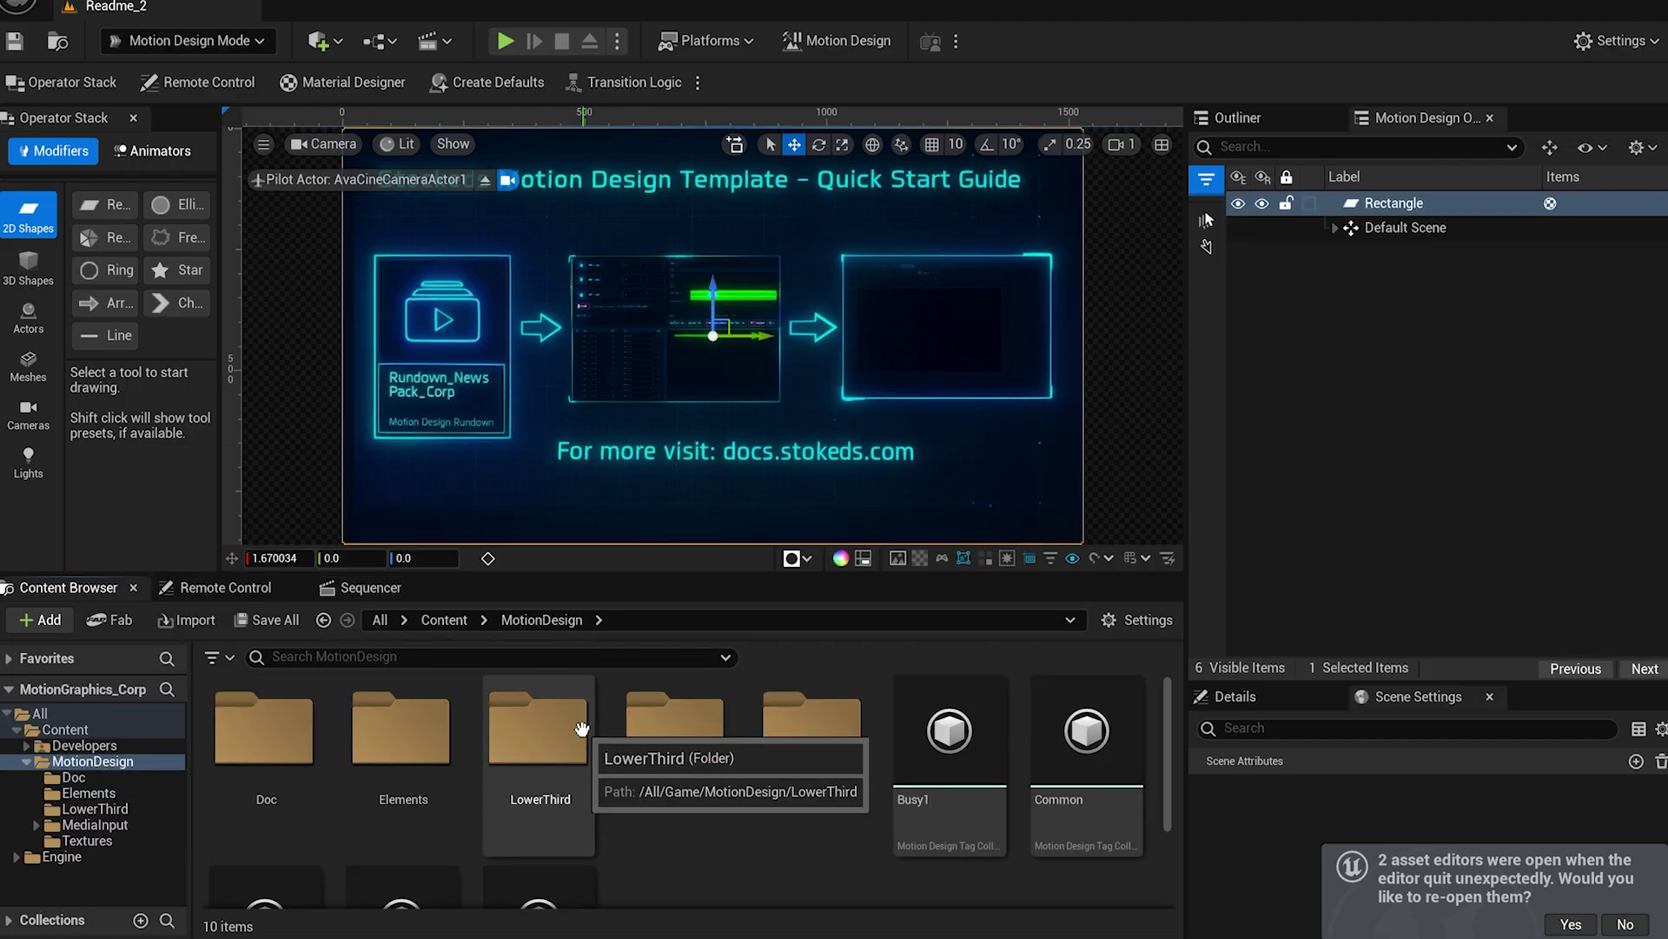
pyautogui.click(435, 622)
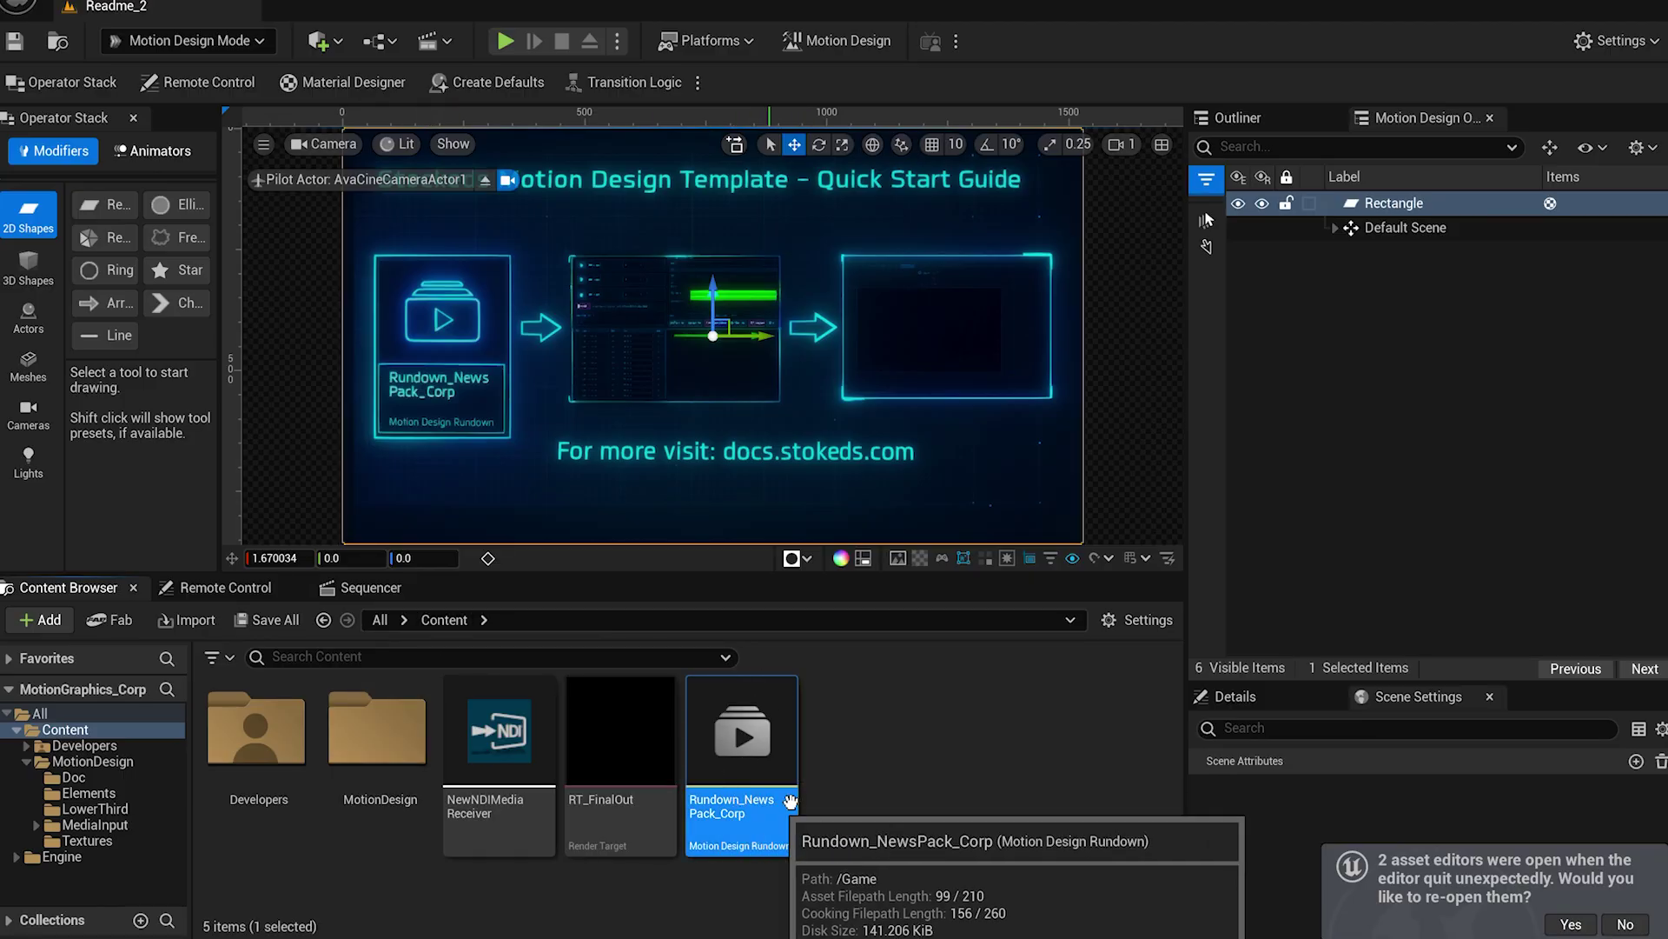
pyautogui.doubleClick(743, 754)
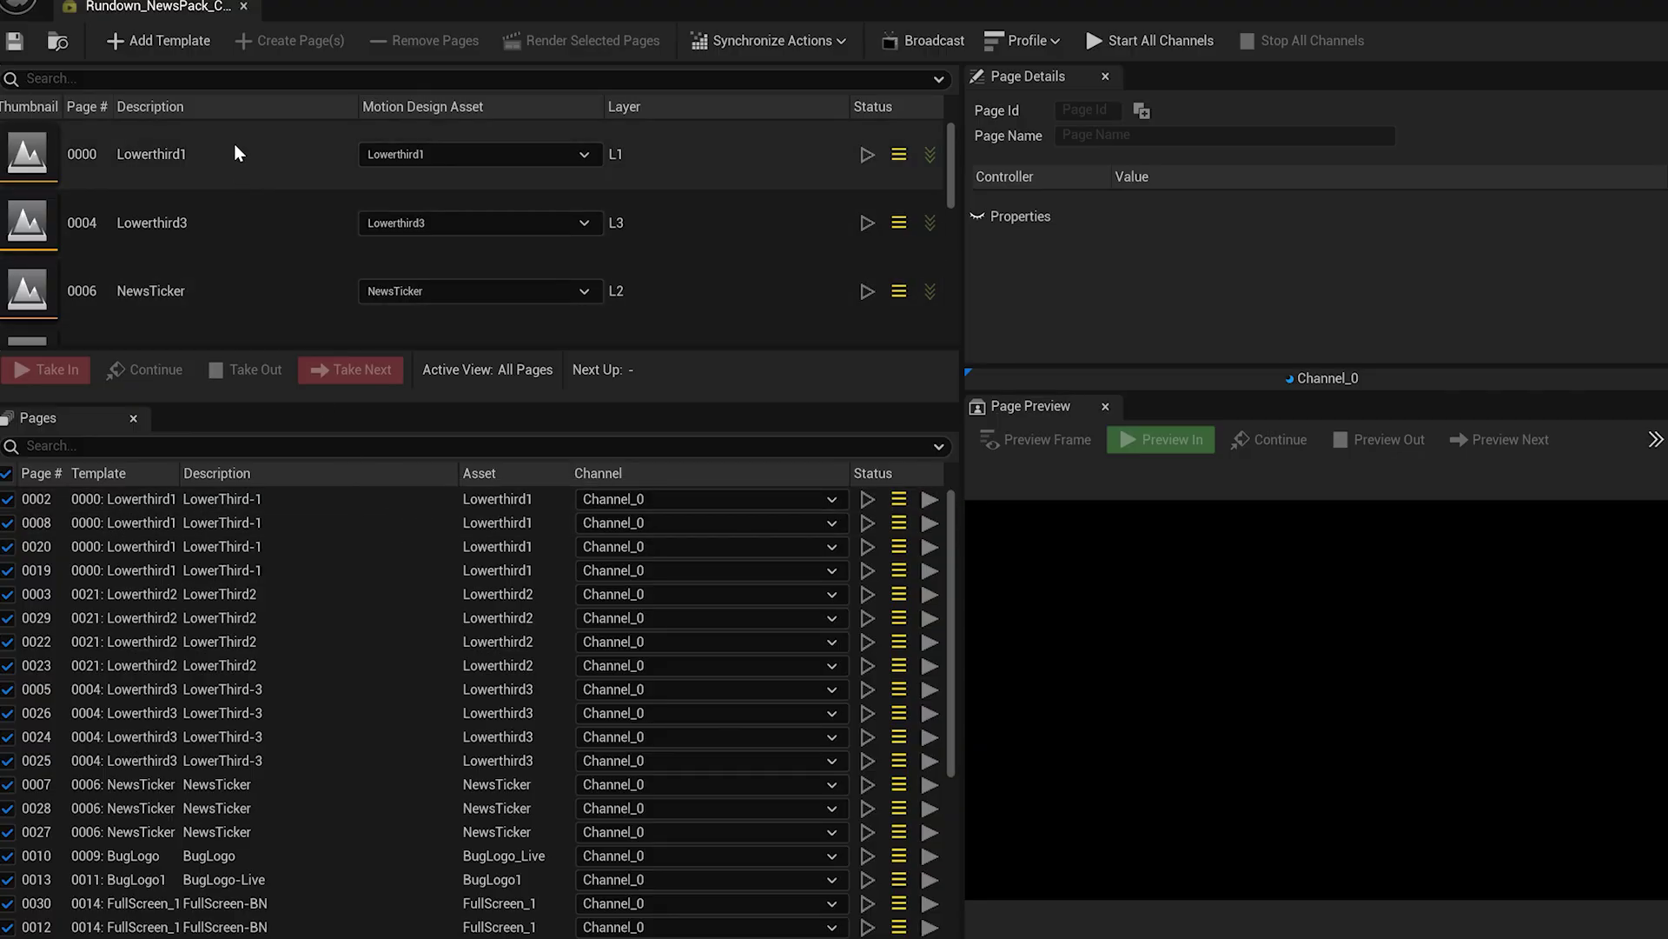
# Select page 0002 LowerThird-1 and enlarge the Page Details and Preview panels
pyautogui.scroll(-1, 235, 166)
pyautogui.scroll(1, 238, 187)
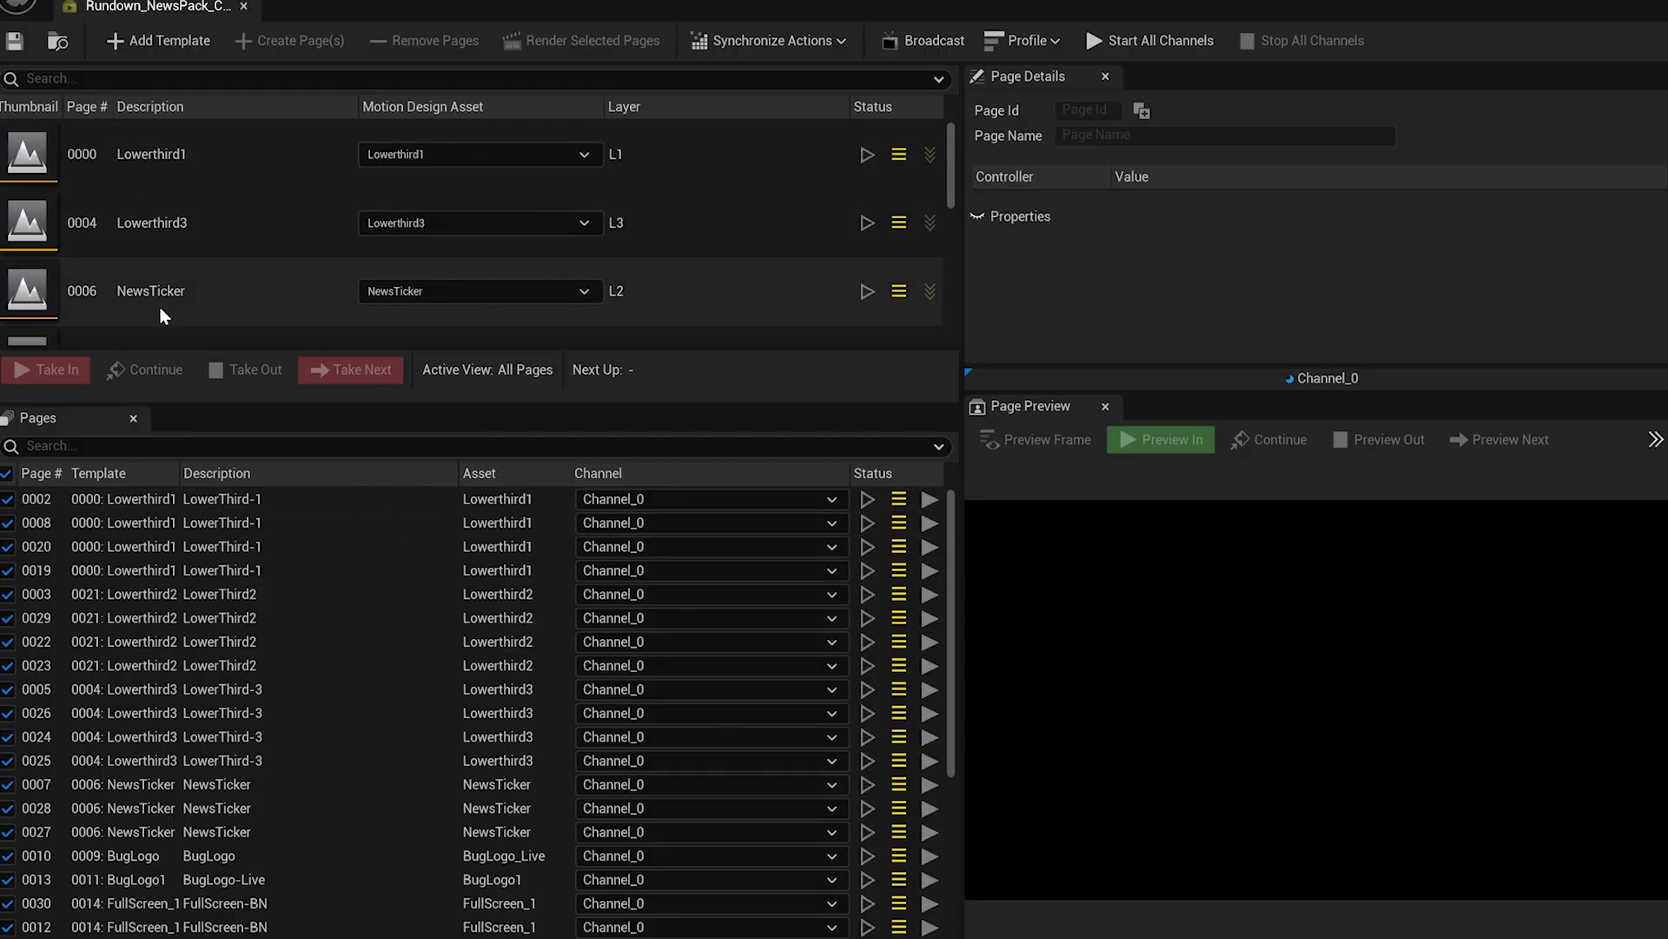
pyautogui.click(235, 509)
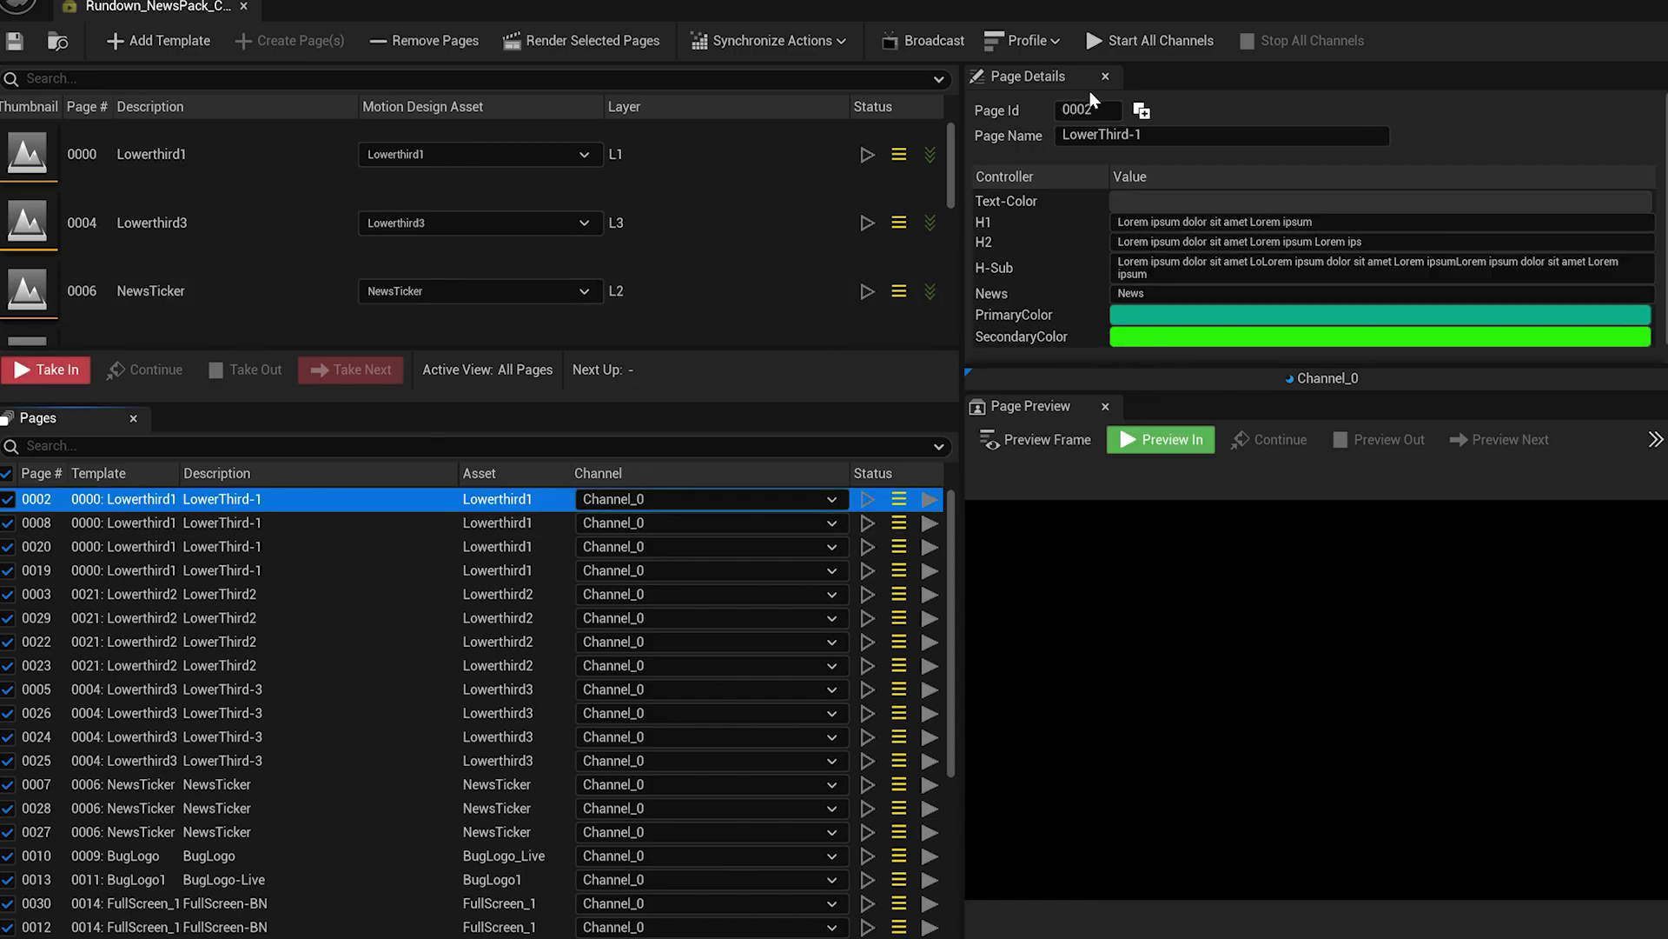
pyautogui.moveTo(1060, 369); pyautogui.dragTo(1060, 463)
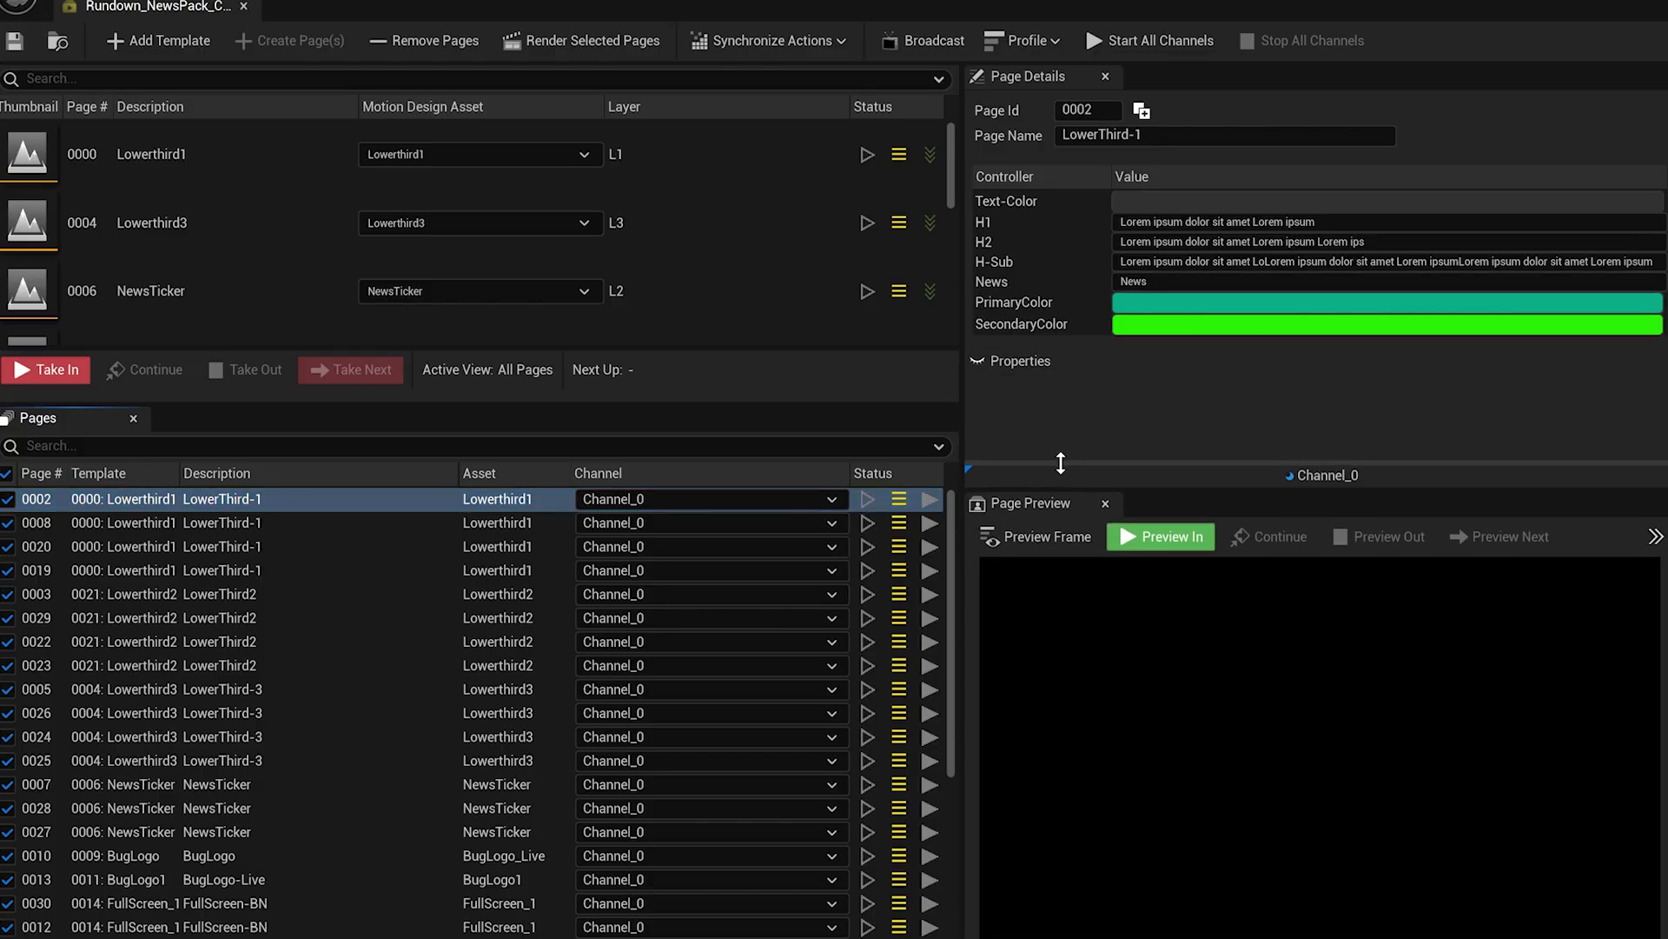
pyautogui.moveTo(959, 298); pyautogui.dragTo(833, 306)
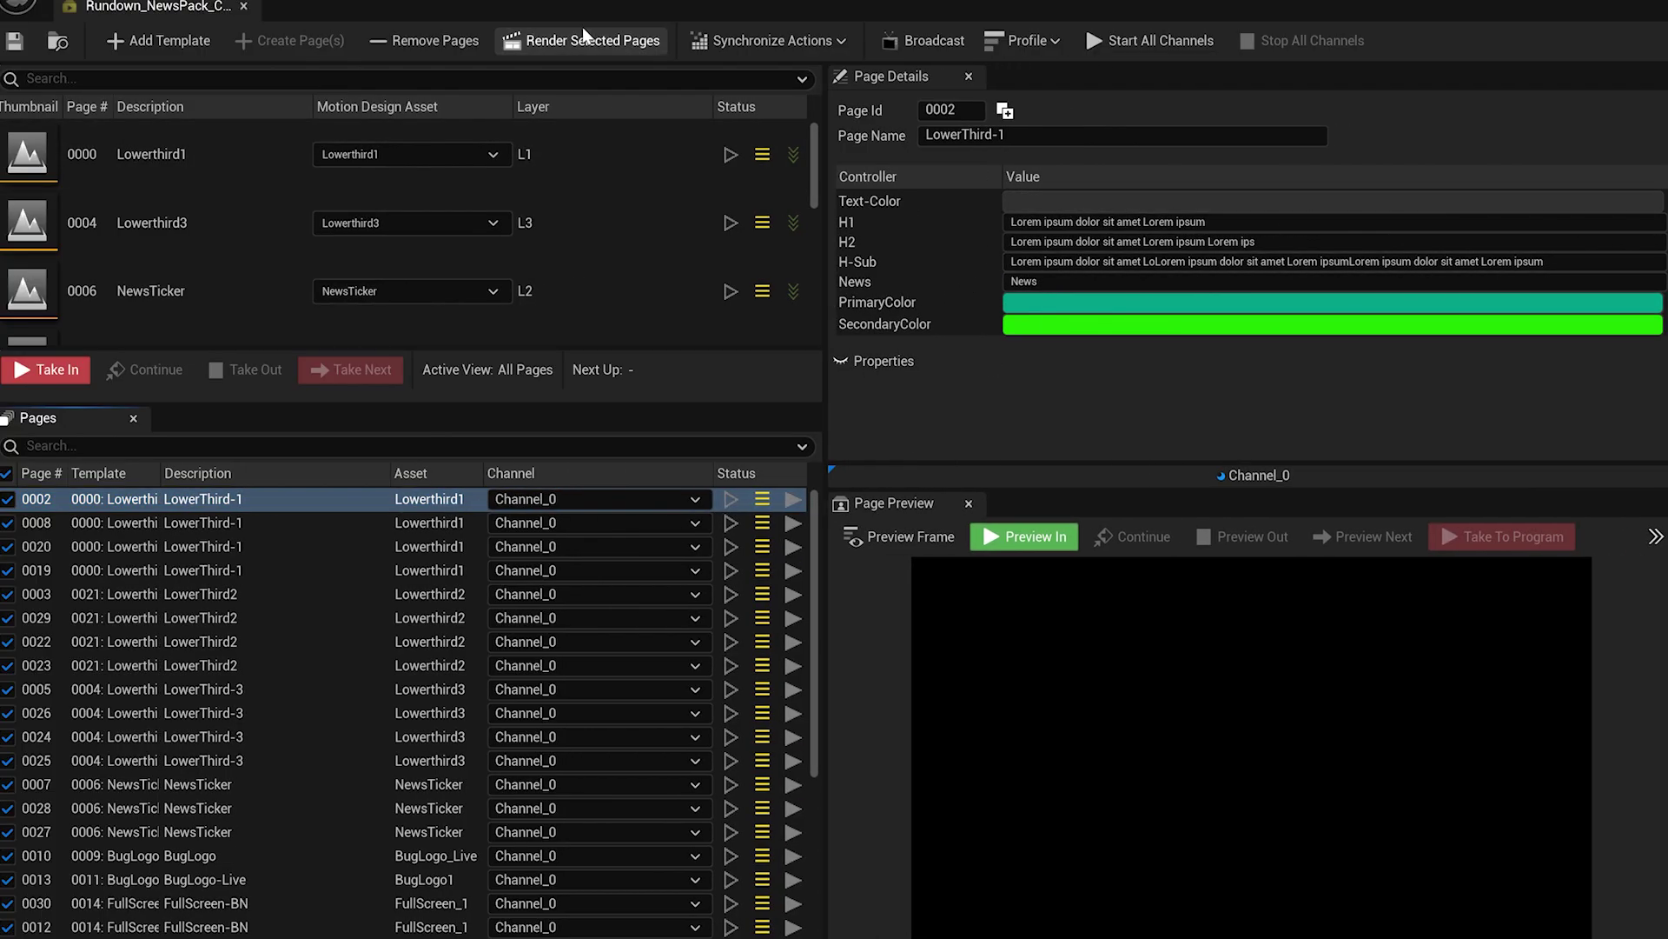
# Delete the DISPLAY5 output from Channel_0 in the Broadcast editor
pyautogui.click(921, 41)
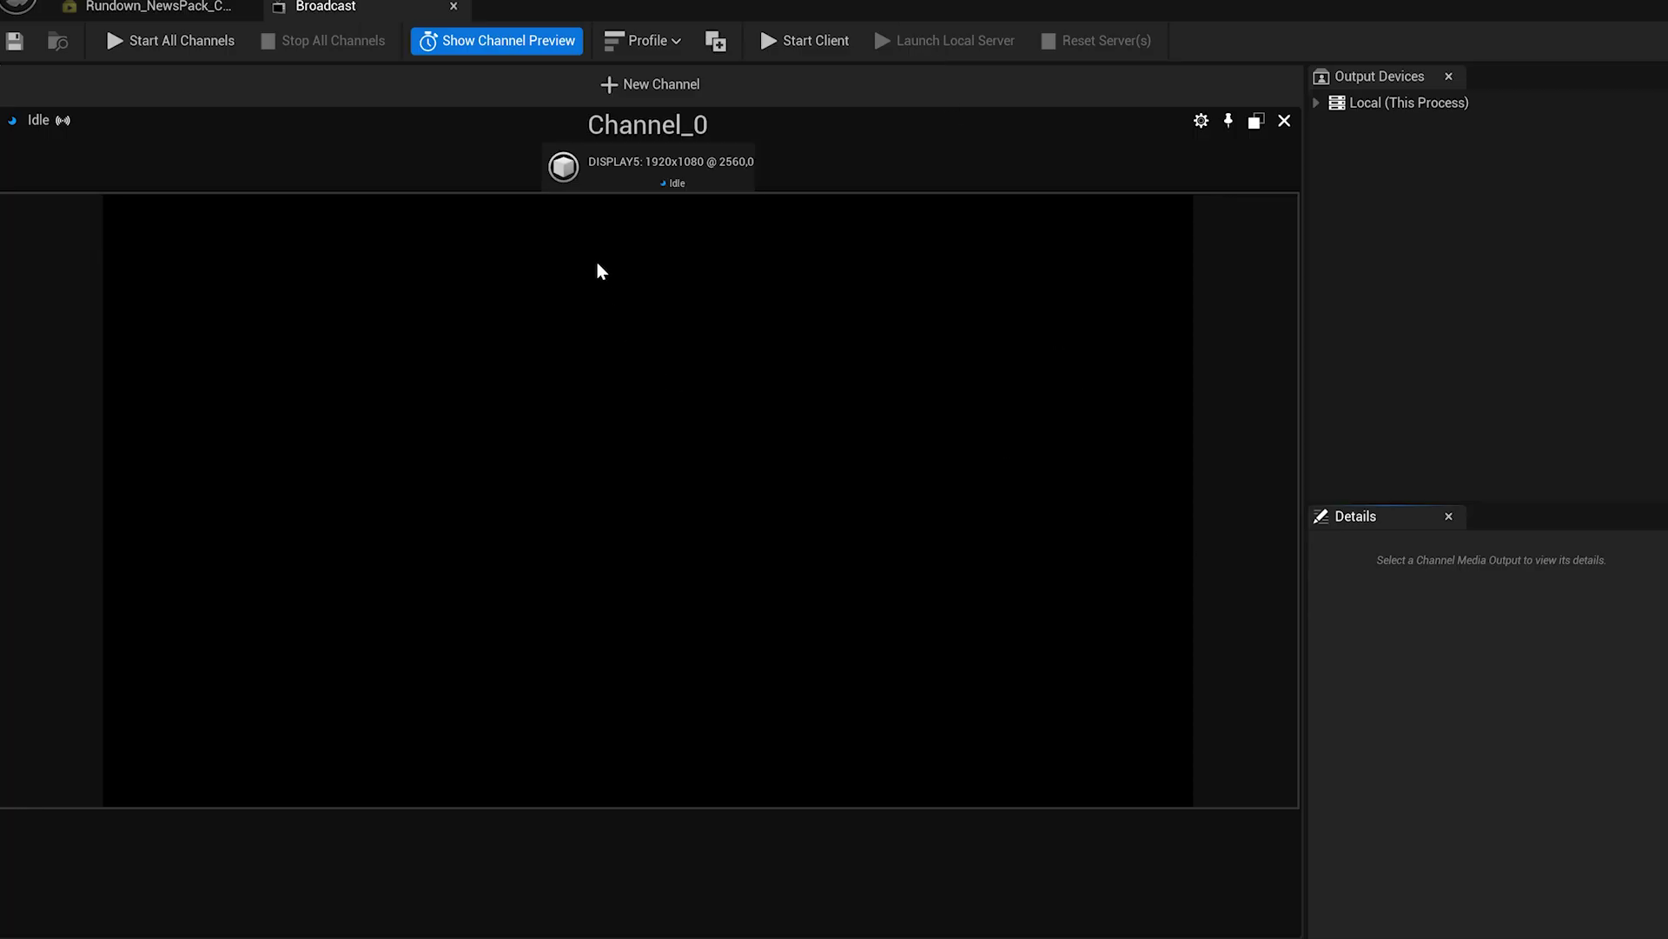
pyautogui.click(662, 165)
pyautogui.rightClick(664, 166)
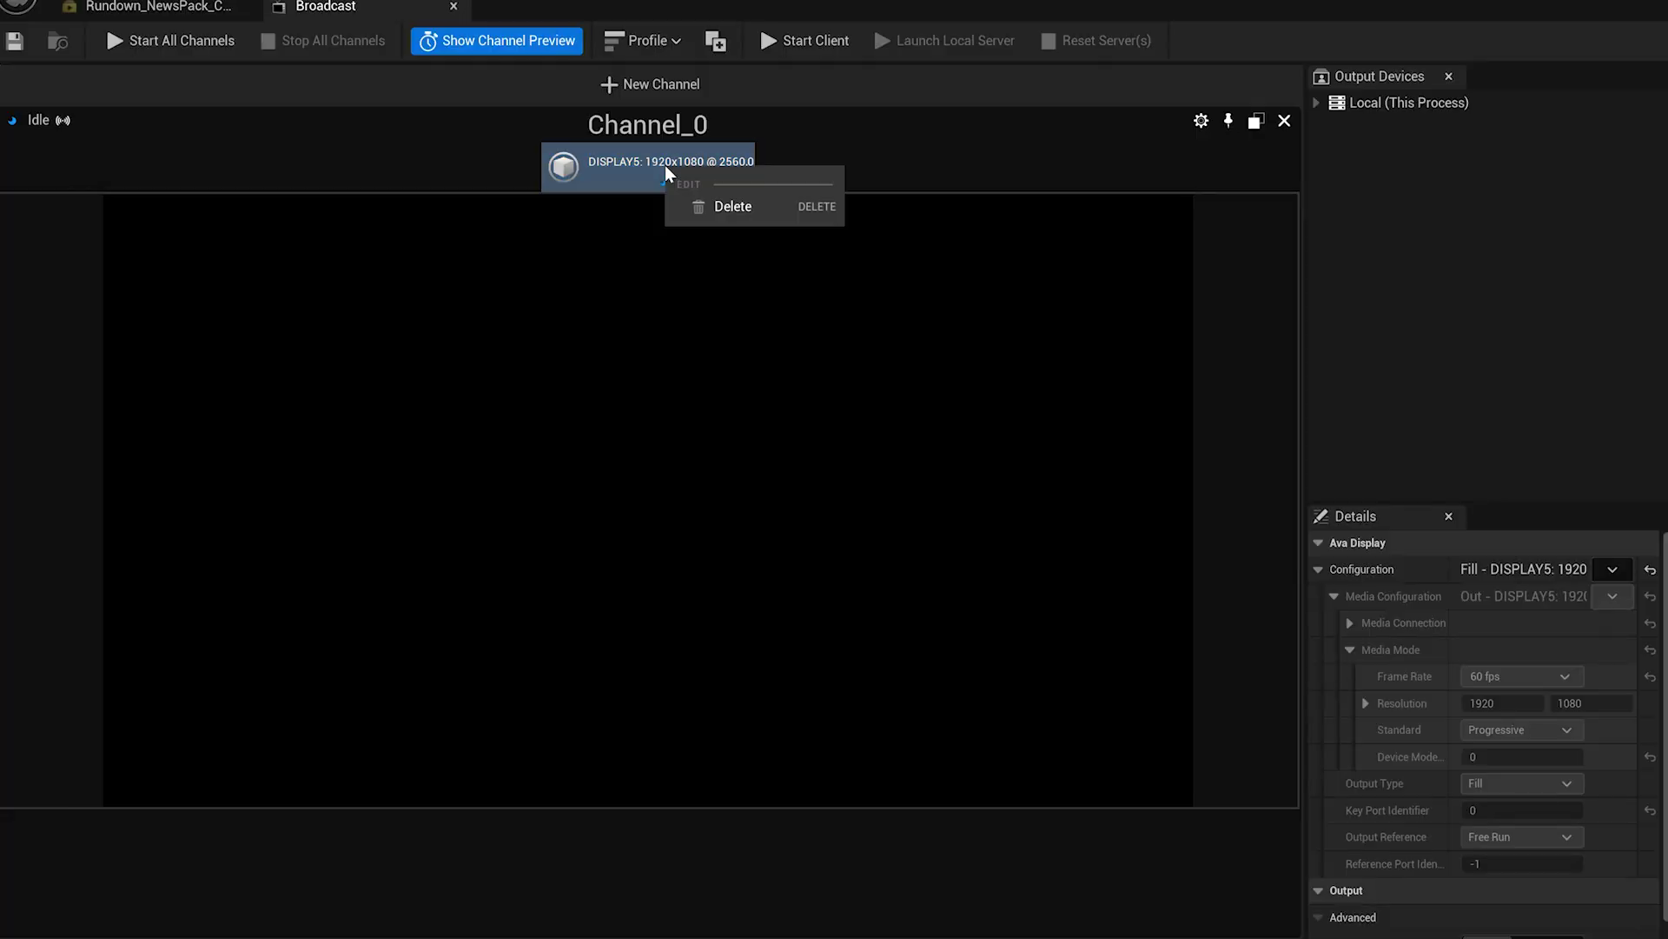
pyautogui.click(730, 208)
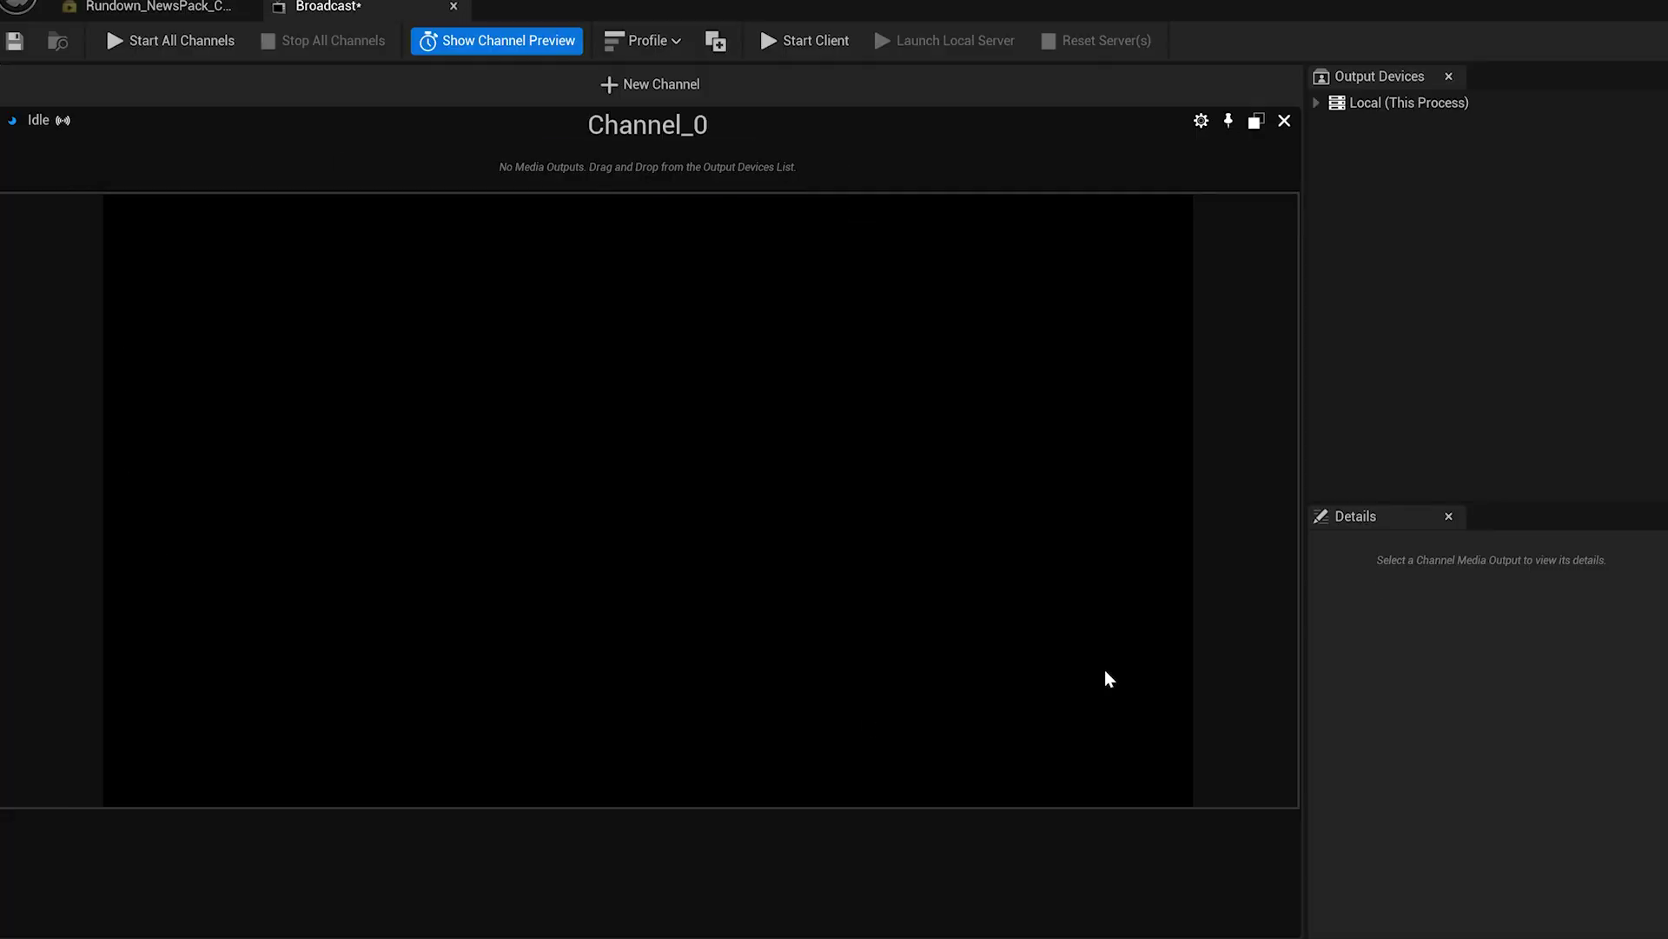
# Expand Local (This Process) output devices to inspect the DISPLAY5 display
pyautogui.click(1319, 102)
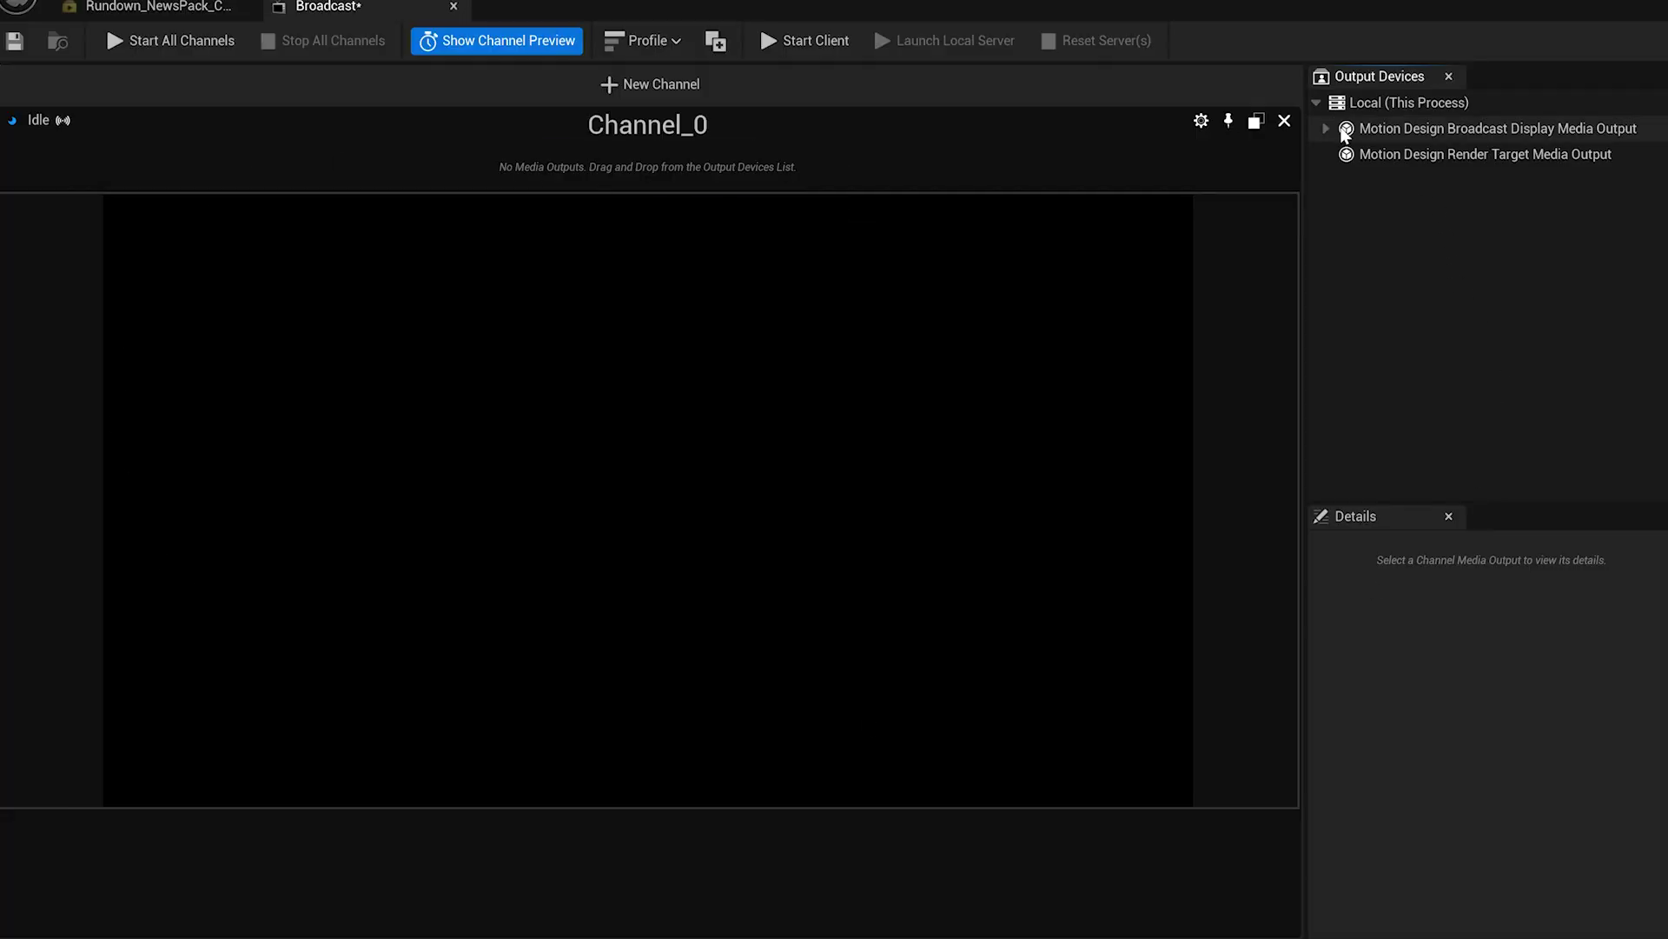
pyautogui.click(1327, 128)
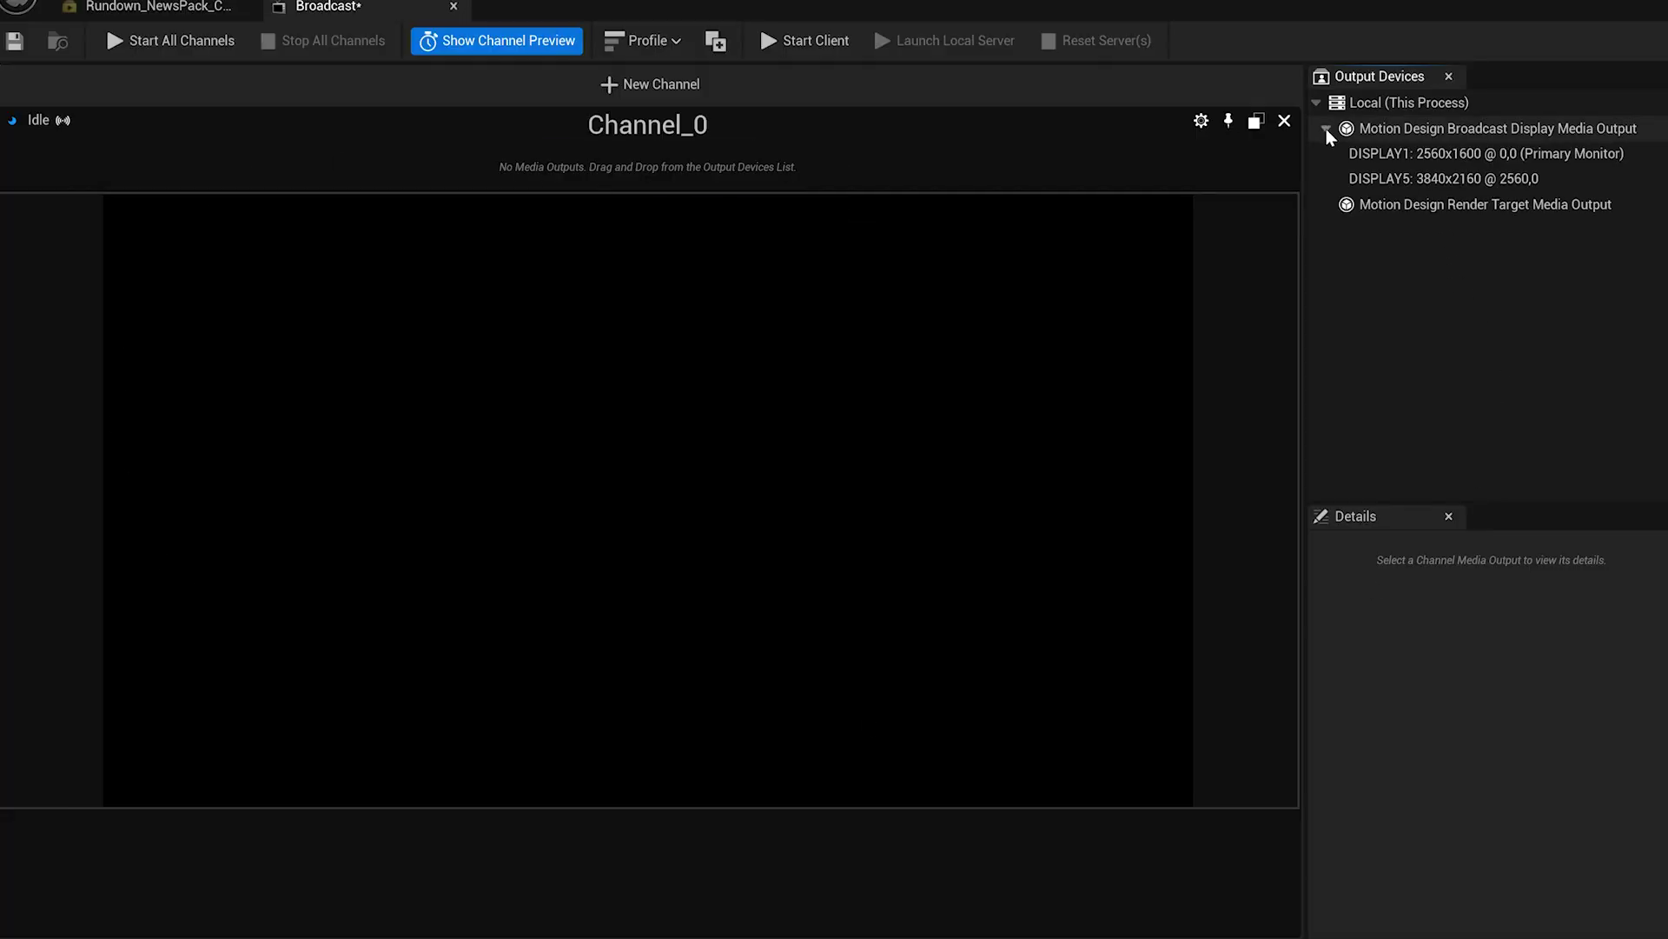
pyautogui.click(1391, 181)
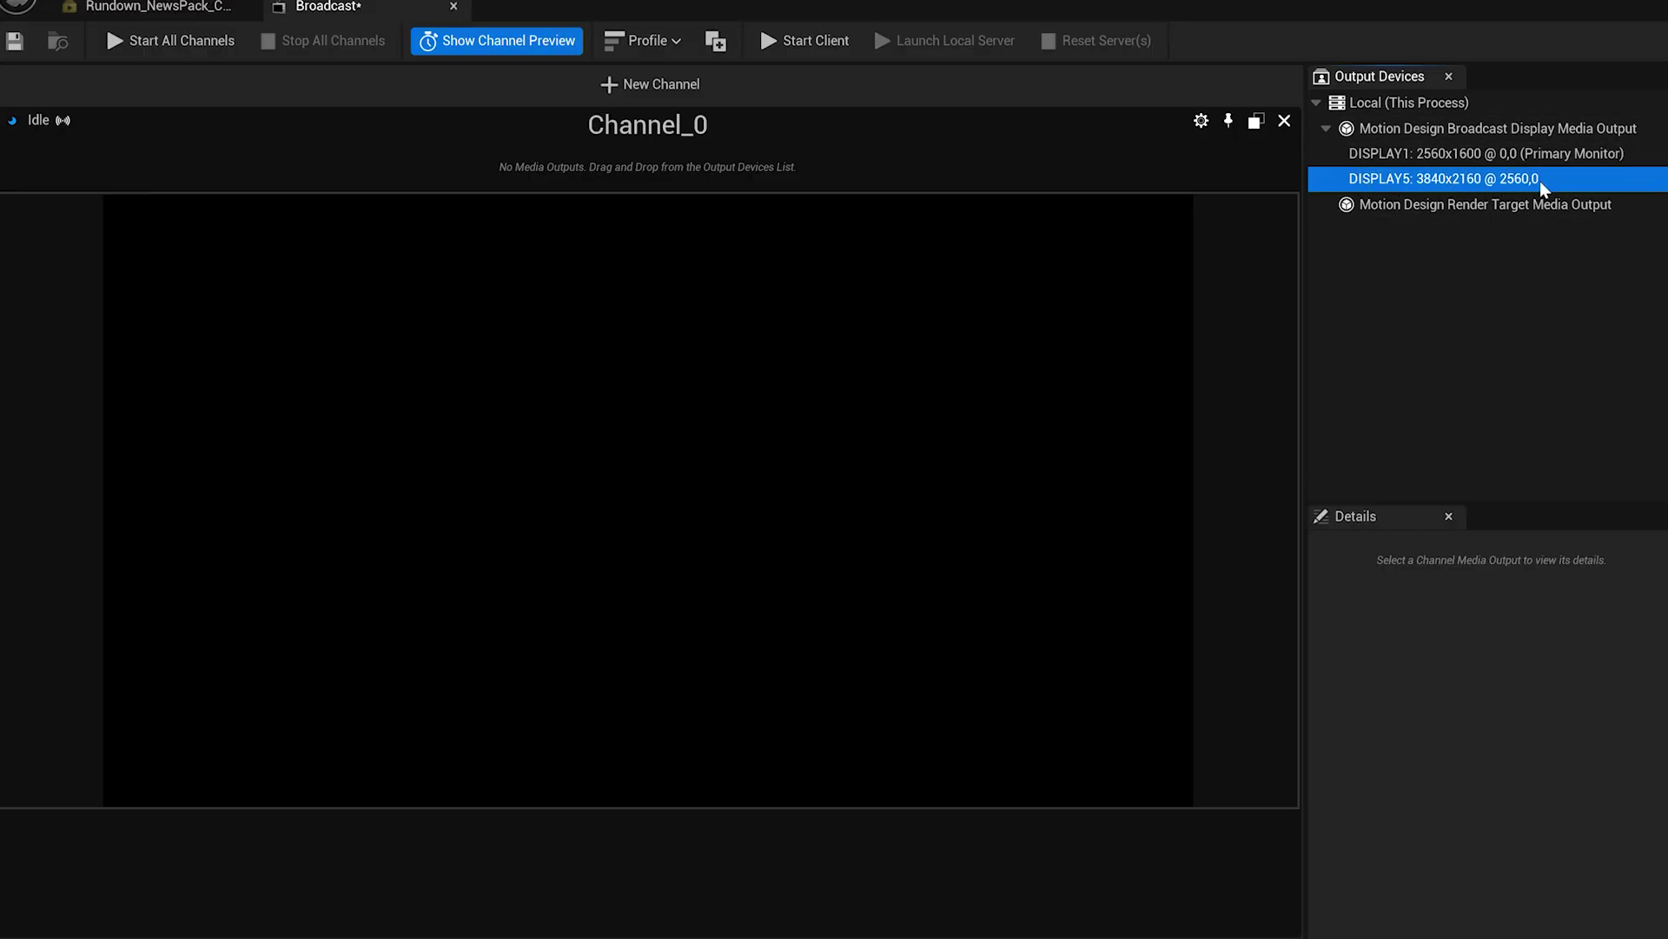
# Add a Render Target Media Output to Channel_0 writing to RT_FinalOut
pyautogui.moveTo(1490, 204); pyautogui.dragTo(660, 158)
pyautogui.click(1585, 599)
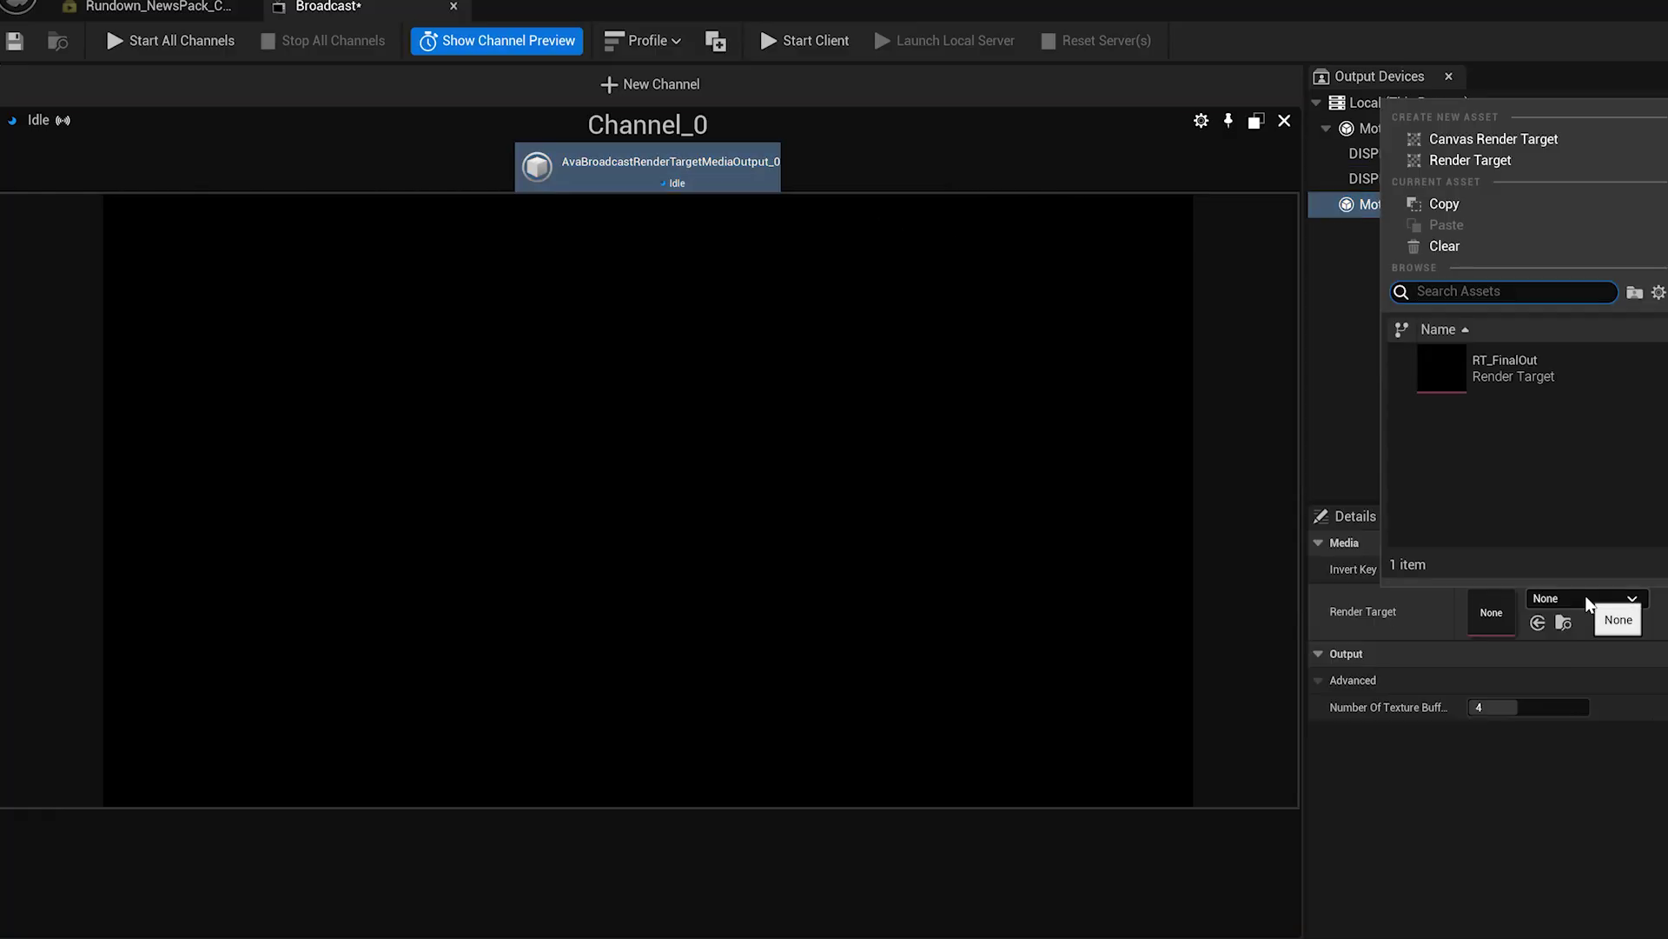
pyautogui.click(1499, 363)
# Inspect the RT_FinalOut render target, then return to the news rundown
pyautogui.doubleClick(1492, 612)
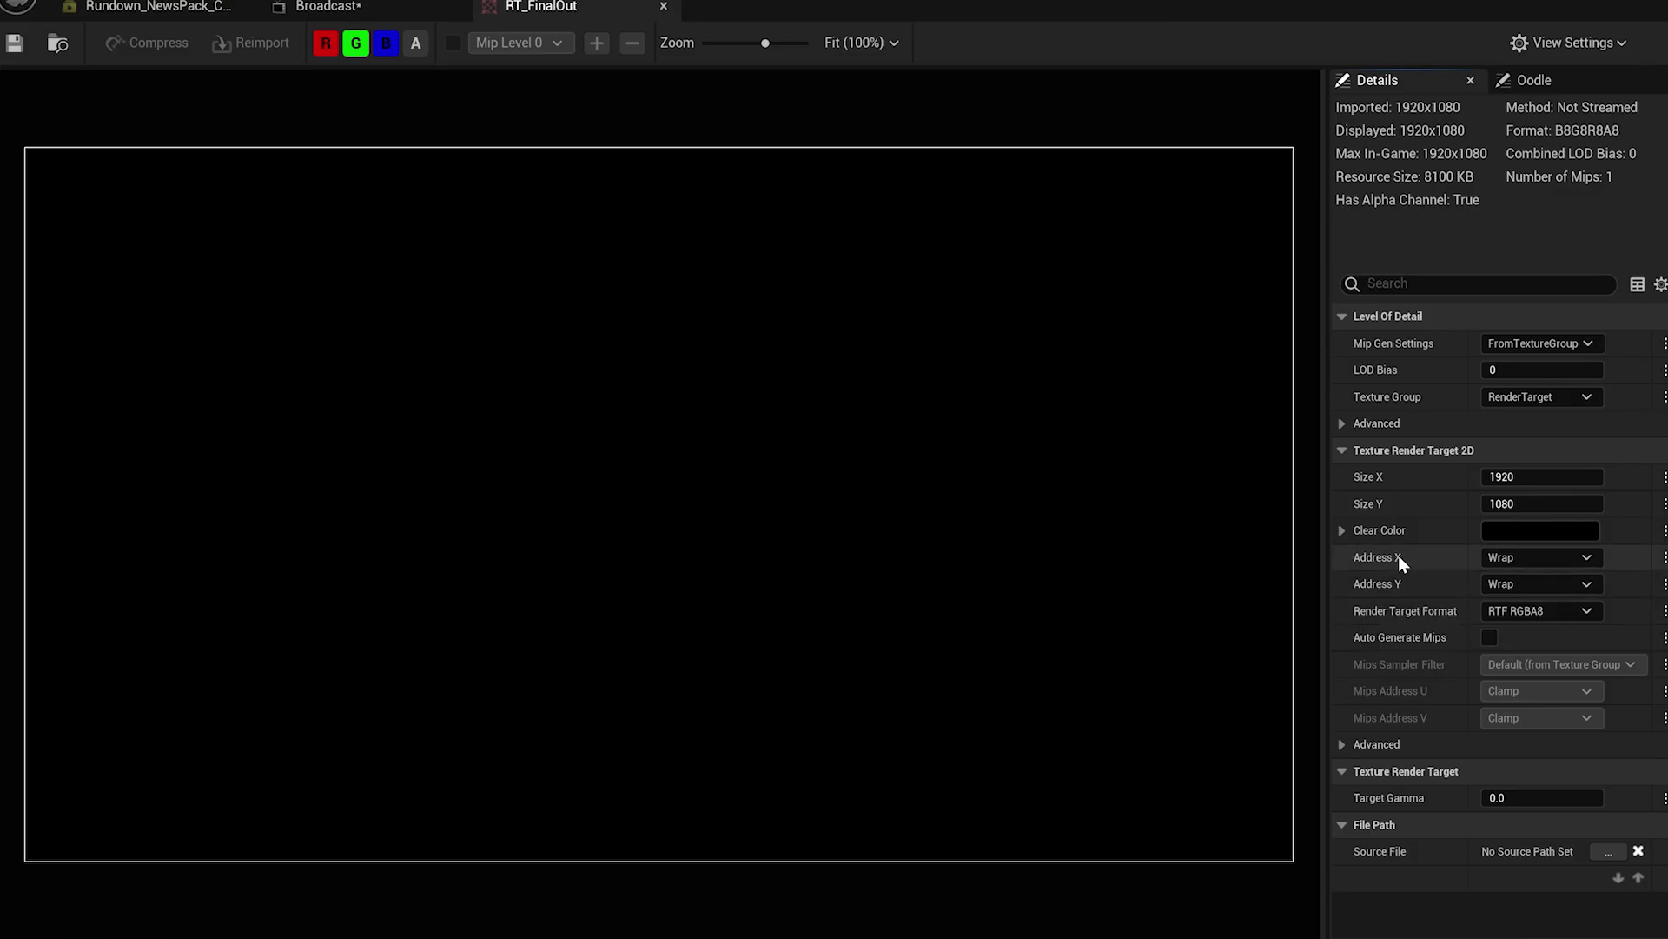
pyautogui.click(361, 11)
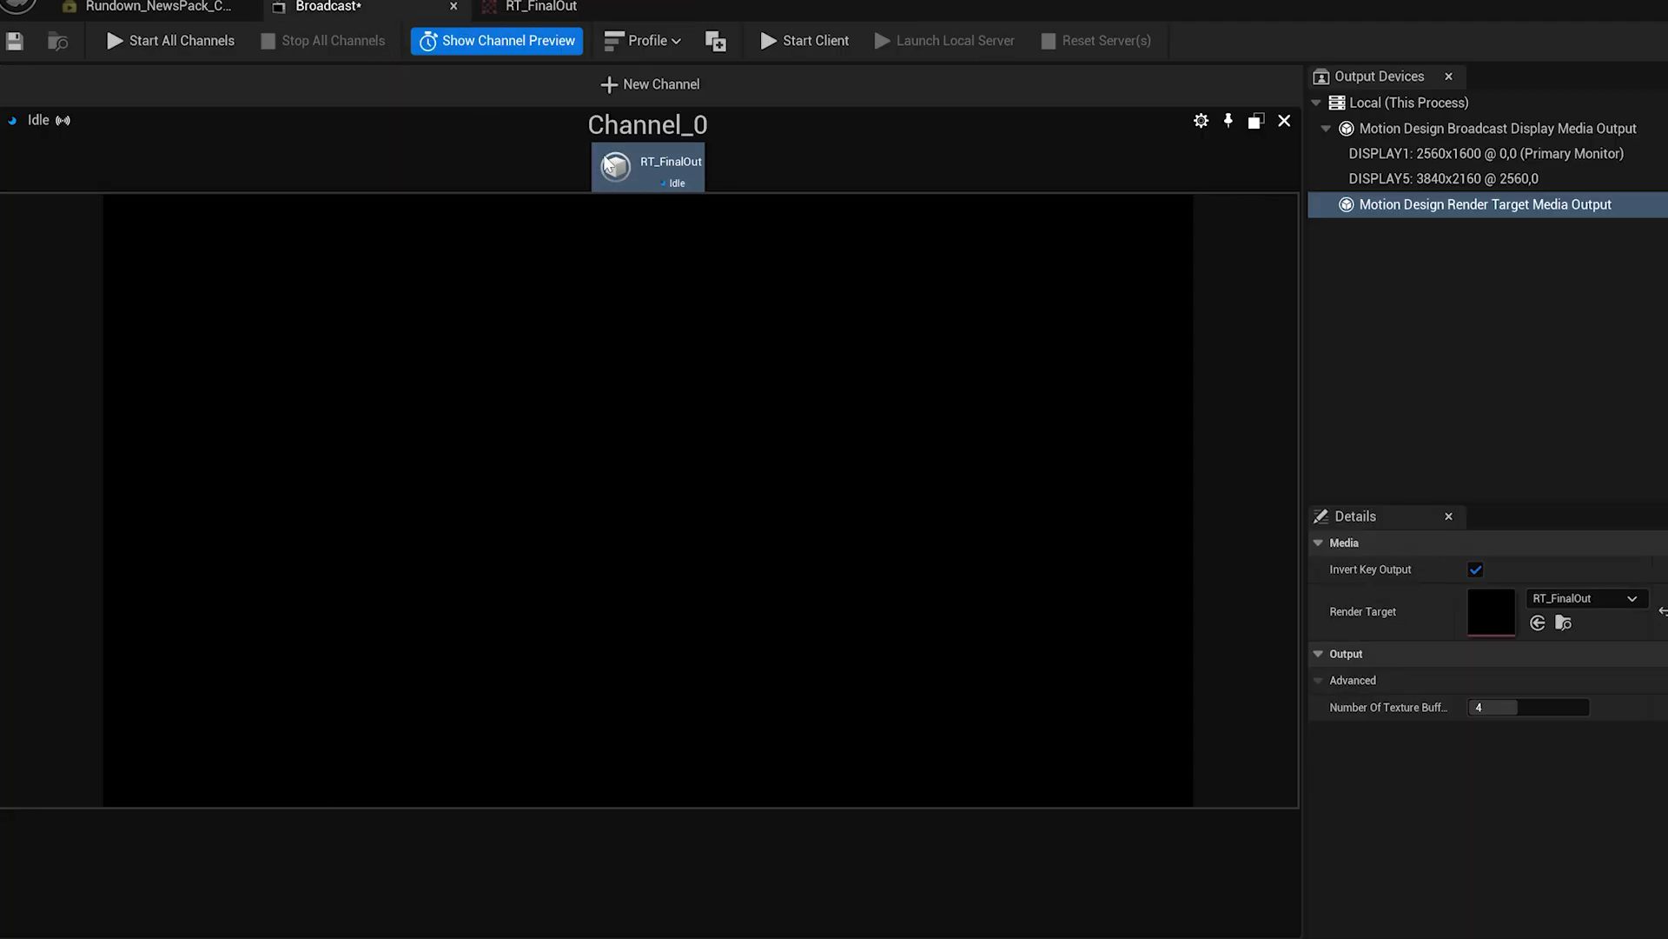
pyautogui.click(157, 7)
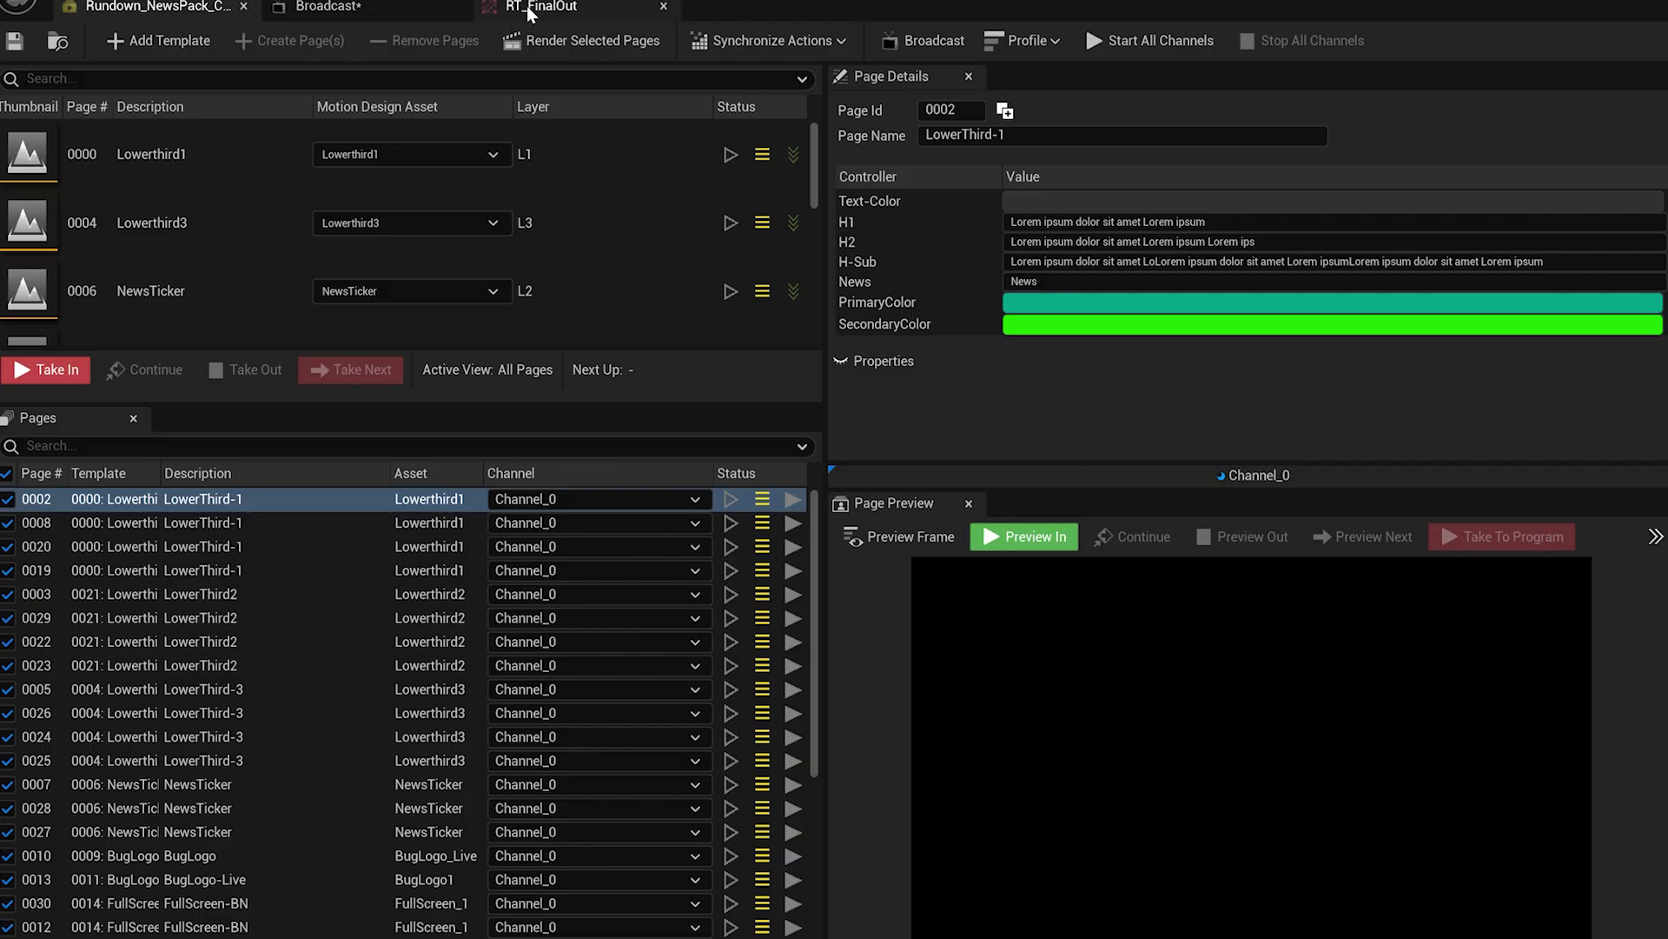
# Set MediaPlate2's media path to output.mp4
pyautogui.click(379, 10)
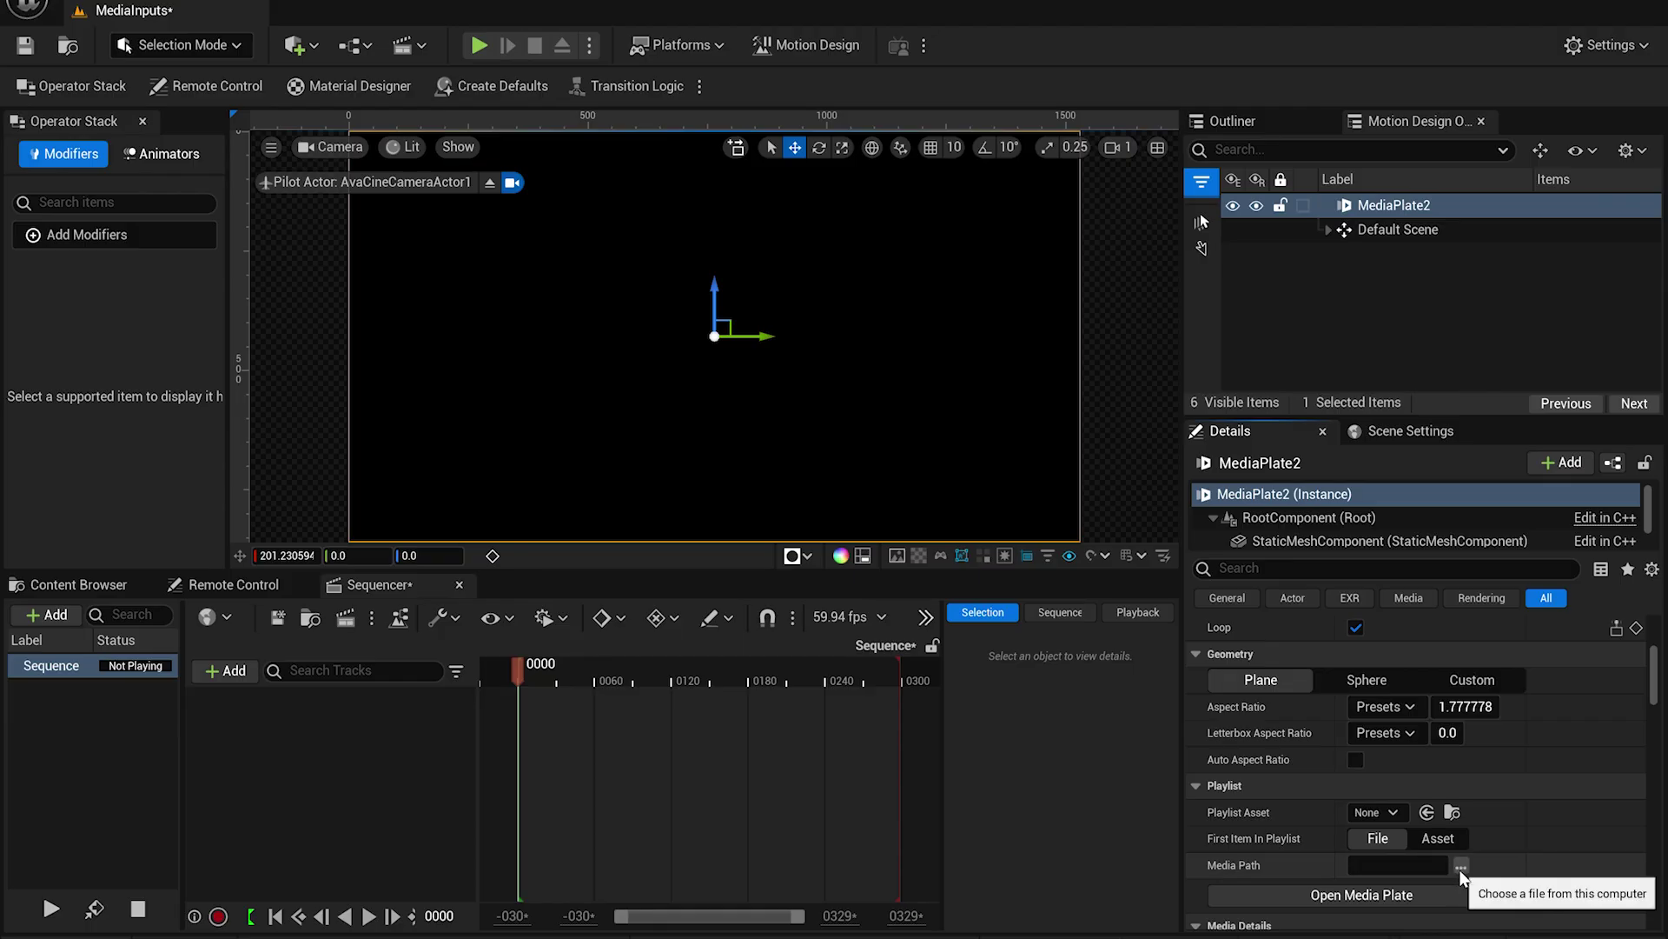
pyautogui.click(1460, 866)
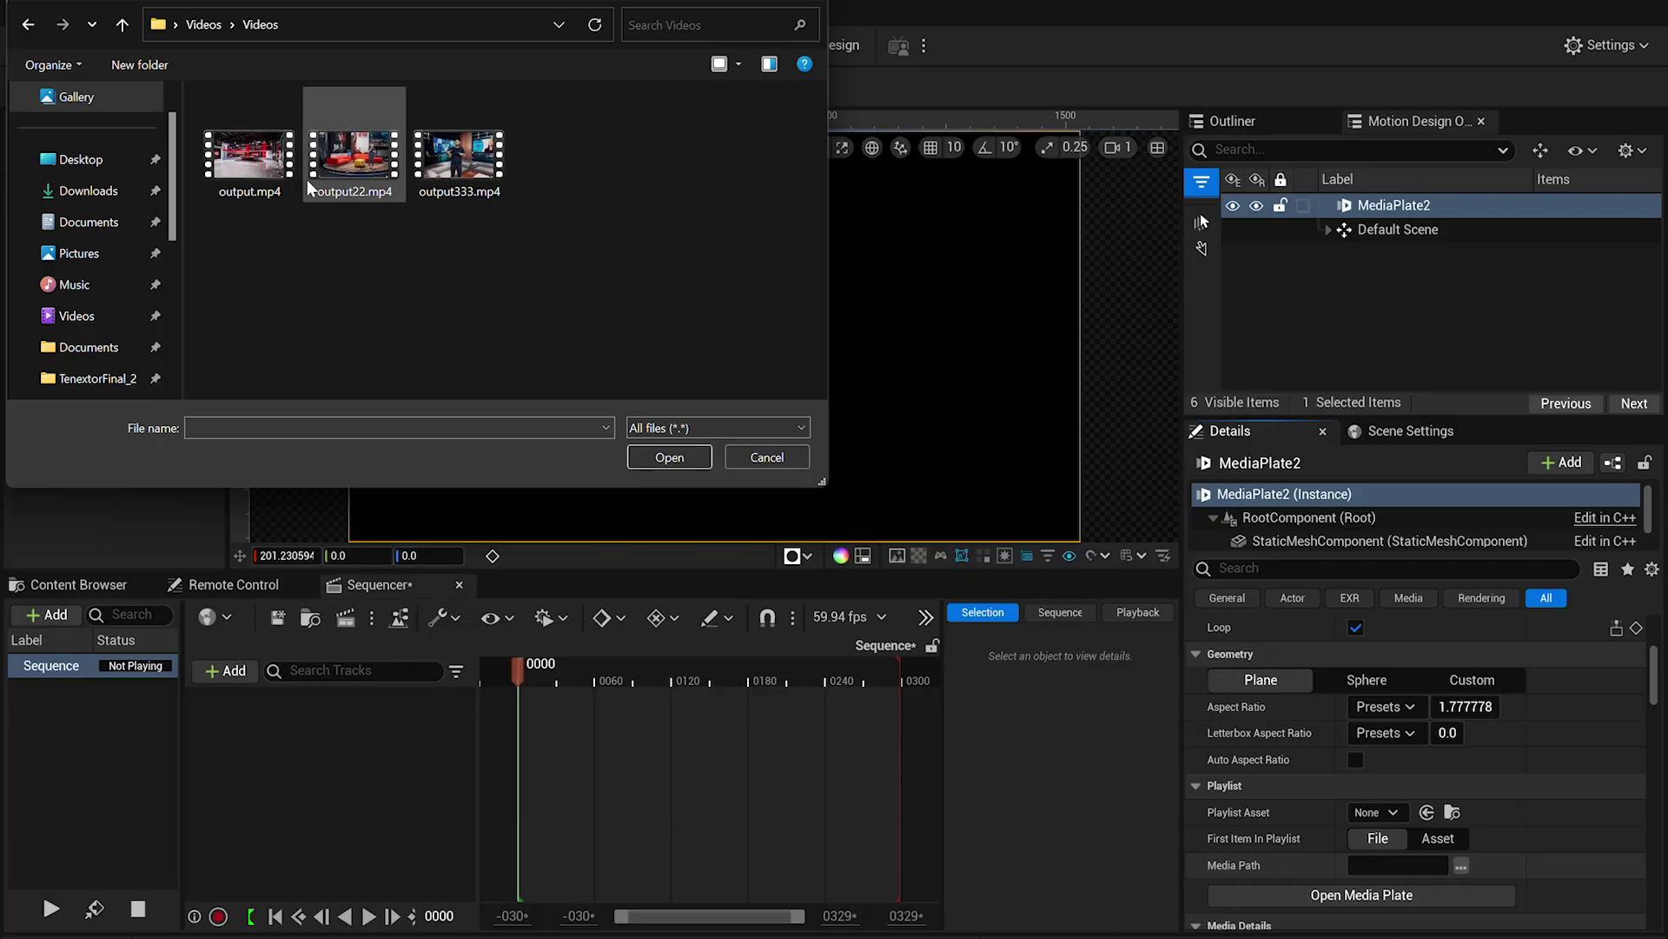
pyautogui.doubleClick(250, 184)
# Open NewNDIMediaReceiver from Content and list its available Connection sources
pyautogui.click(78, 584)
pyautogui.click(75, 725)
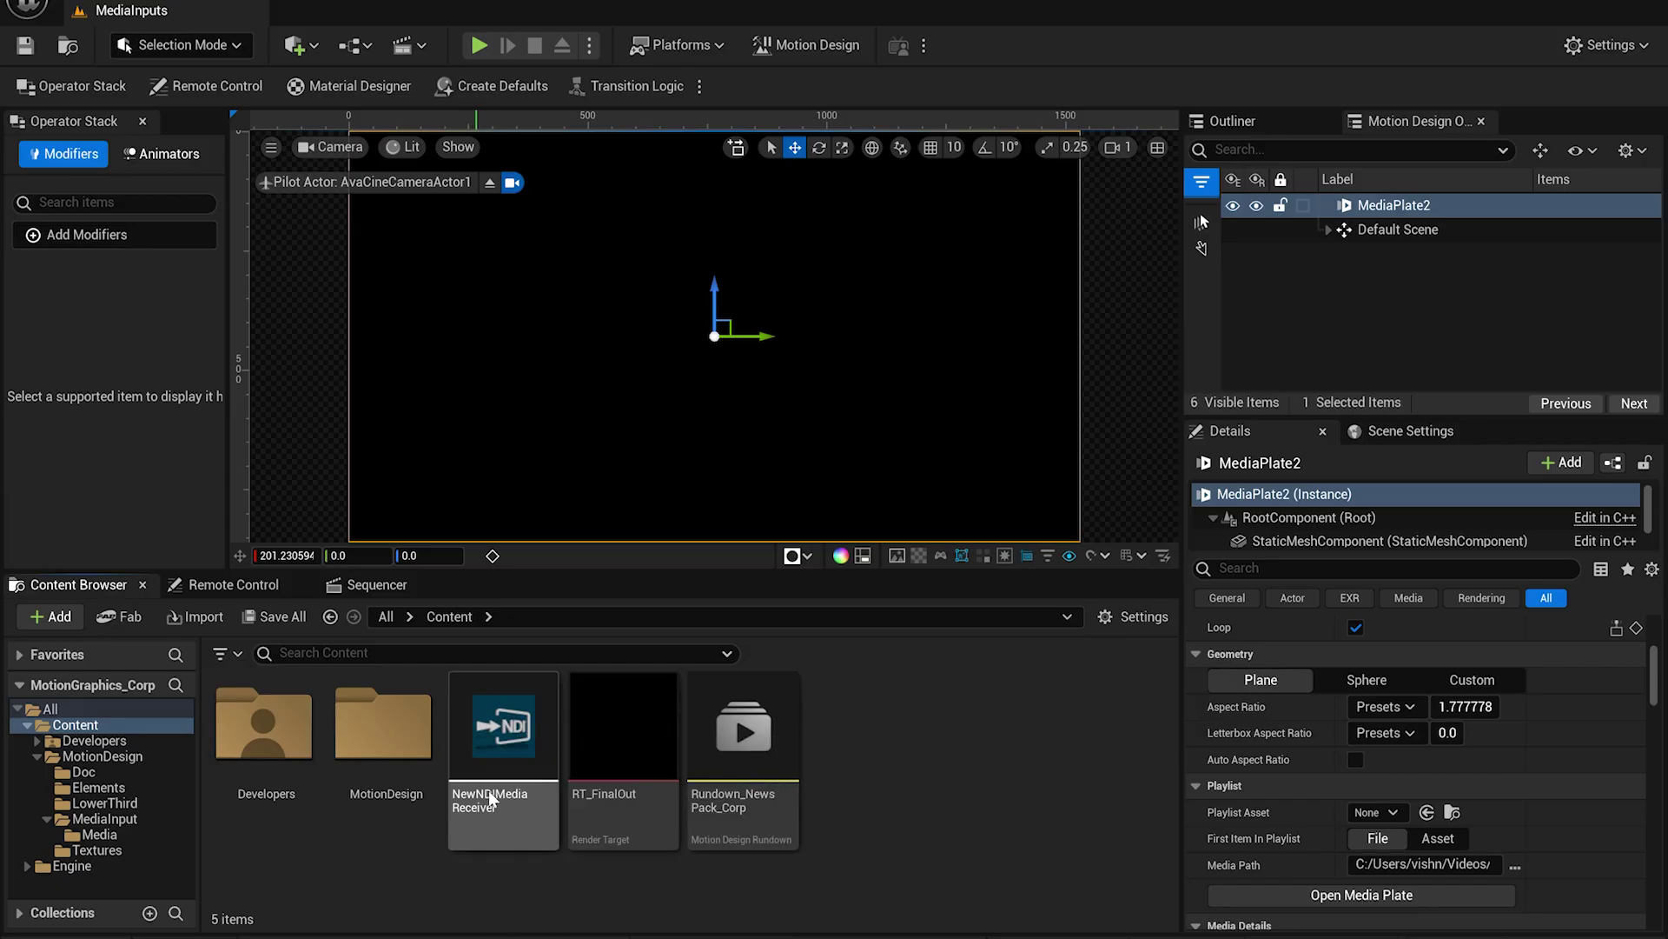
pyautogui.doubleClick(502, 730)
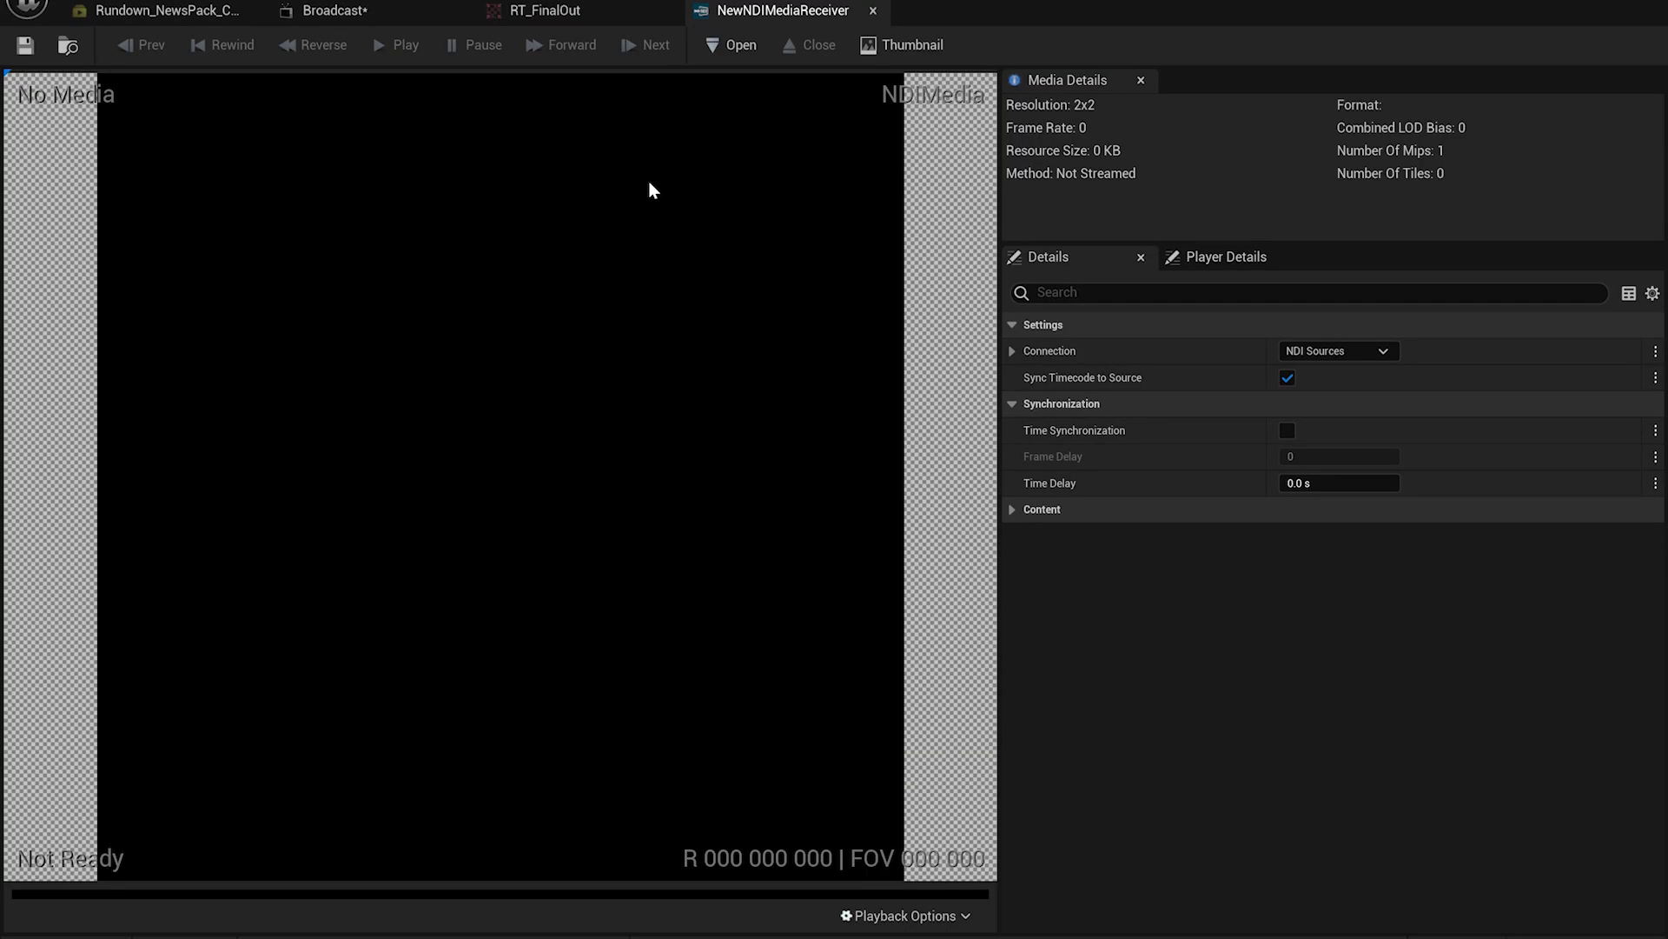
pyautogui.click(1352, 352)
pyautogui.moveTo(1364, 383)
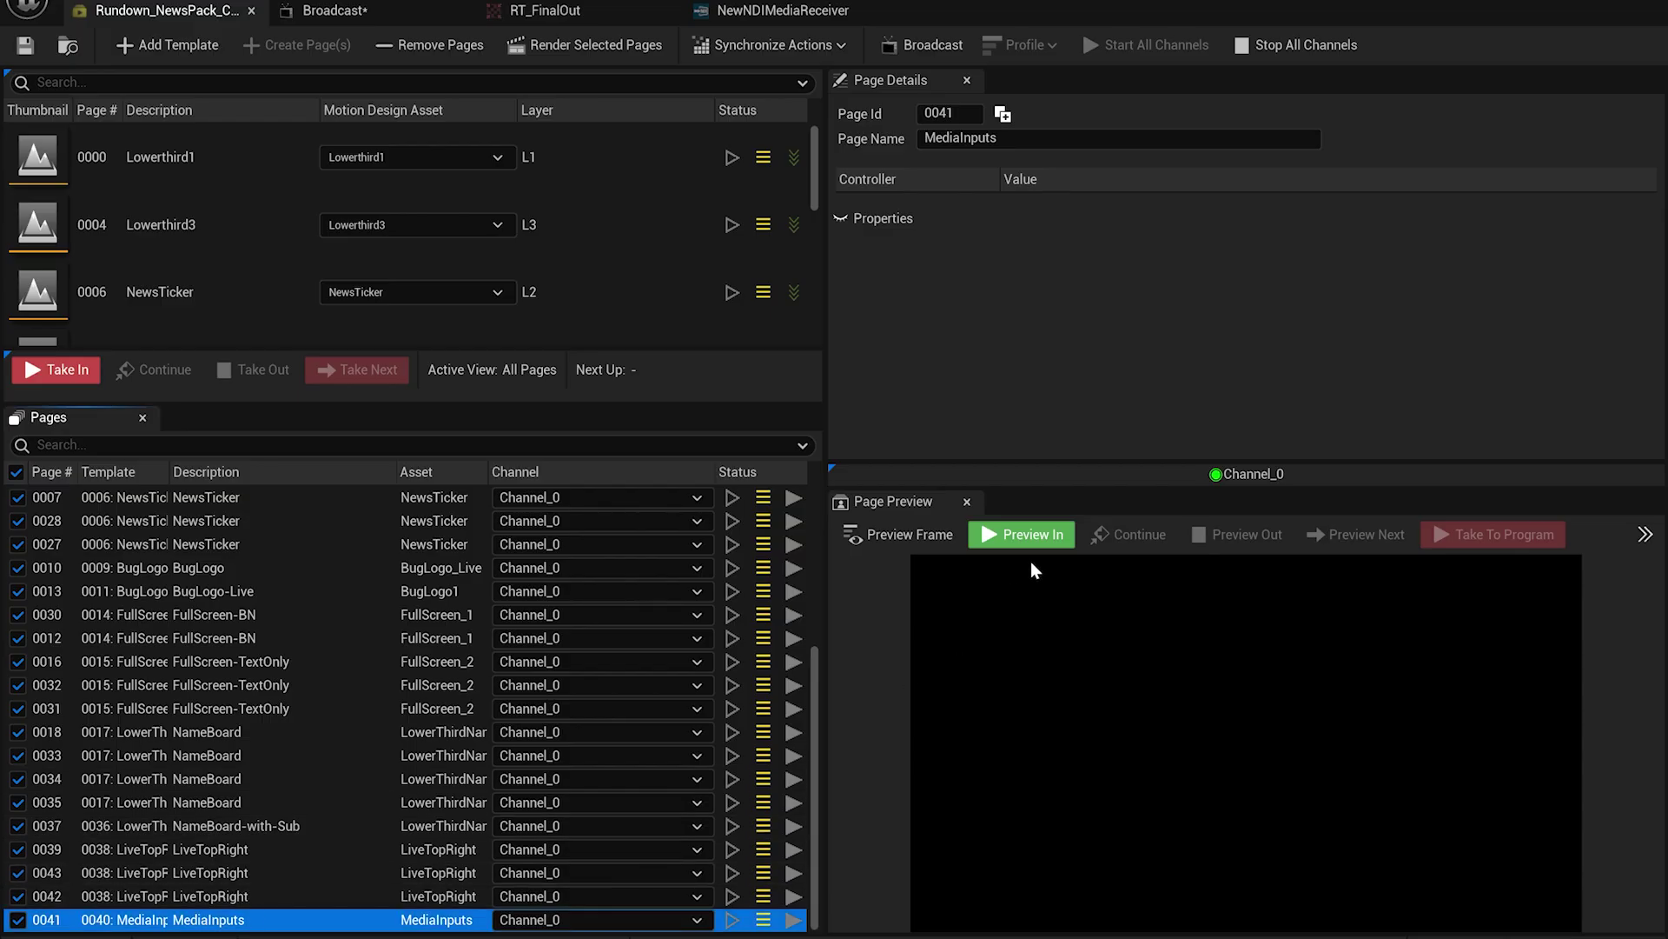
# Preview and take page 0041 MediaInputs live, then view the Channel_0 broadcast
pyautogui.click(1022, 533)
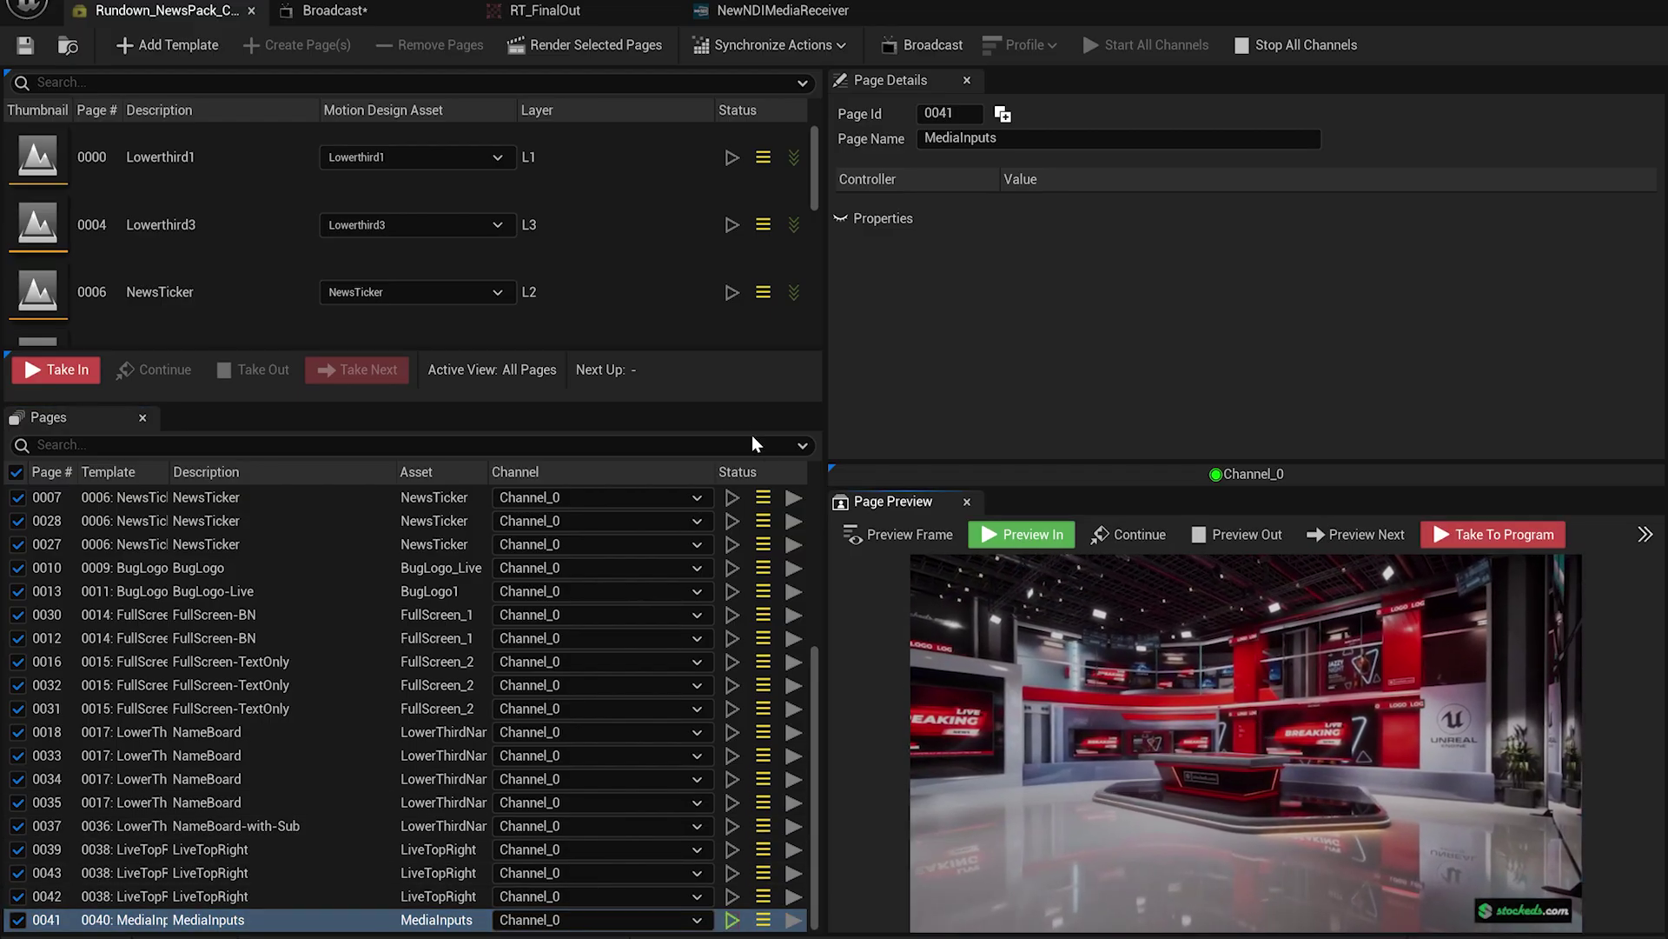
pyautogui.click(49, 371)
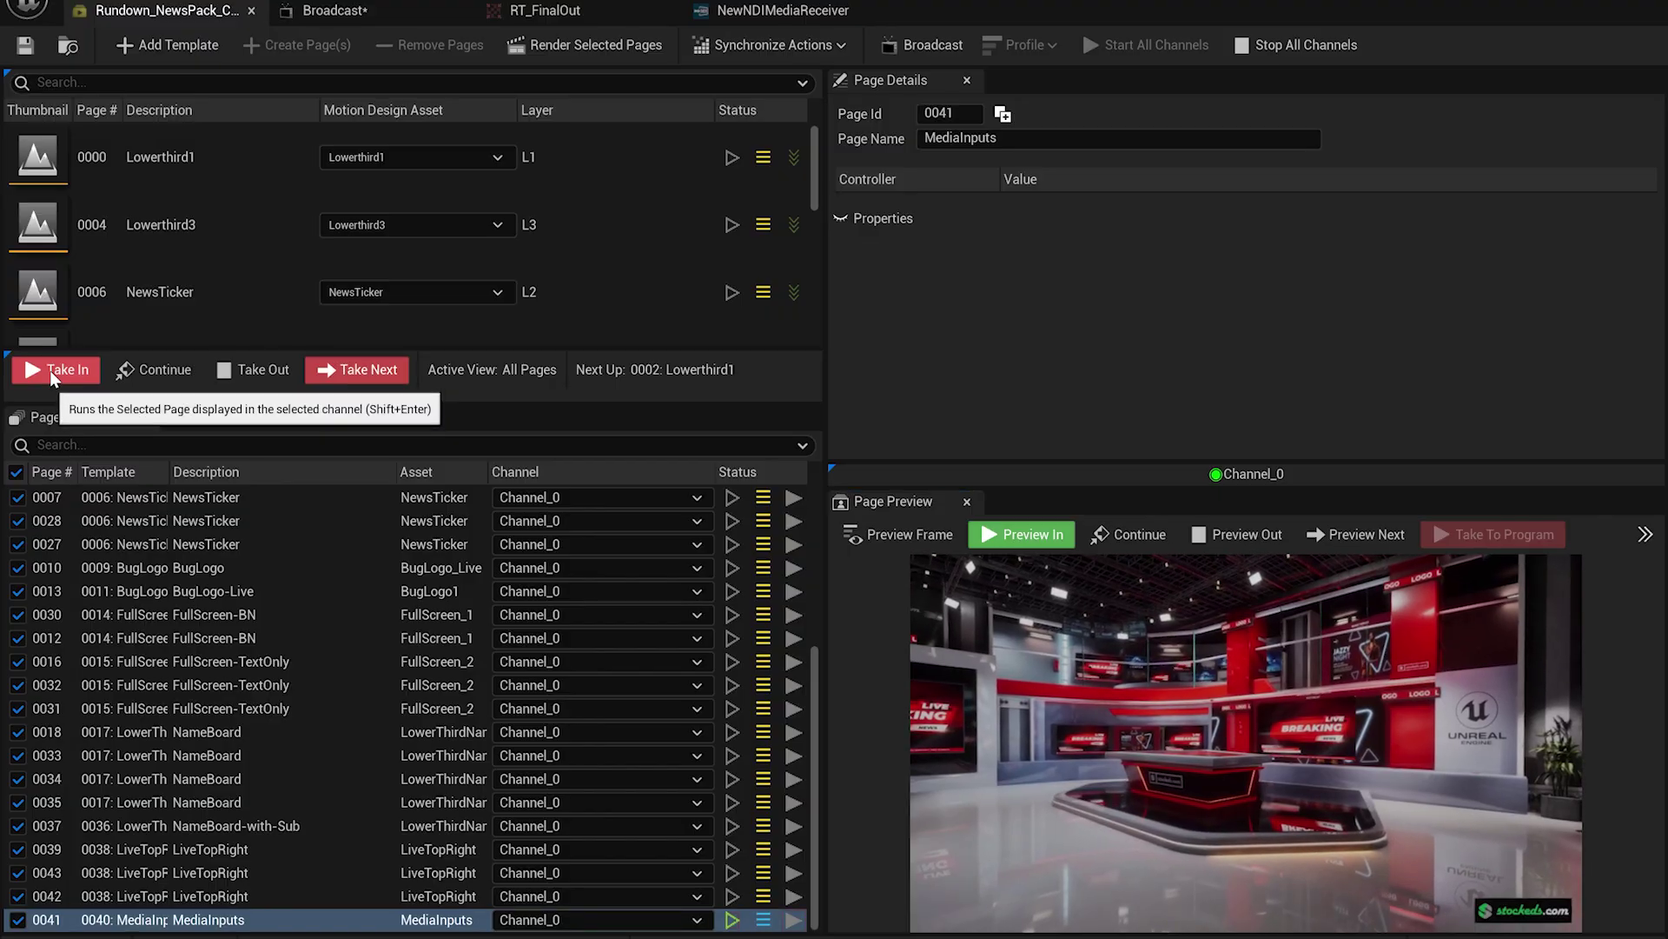
pyautogui.click(336, 14)
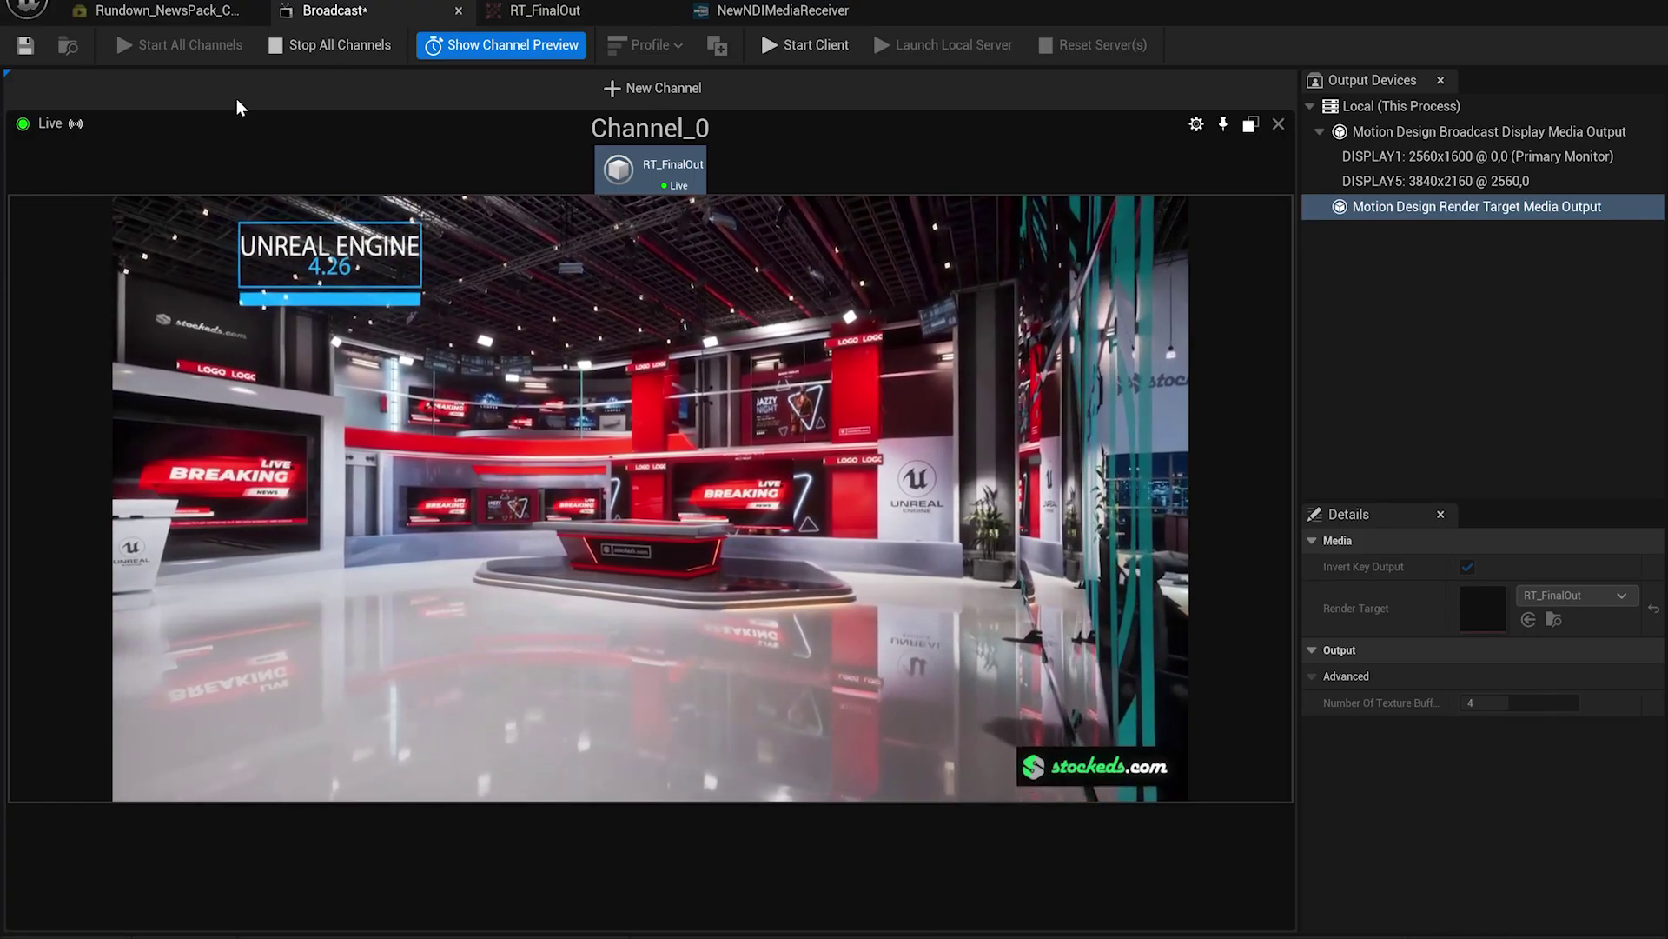
# Preview page 0013 BugLogo-Live, check the broadcast output, then preview page 0002 LowerThird-1
pyautogui.click(161, 11)
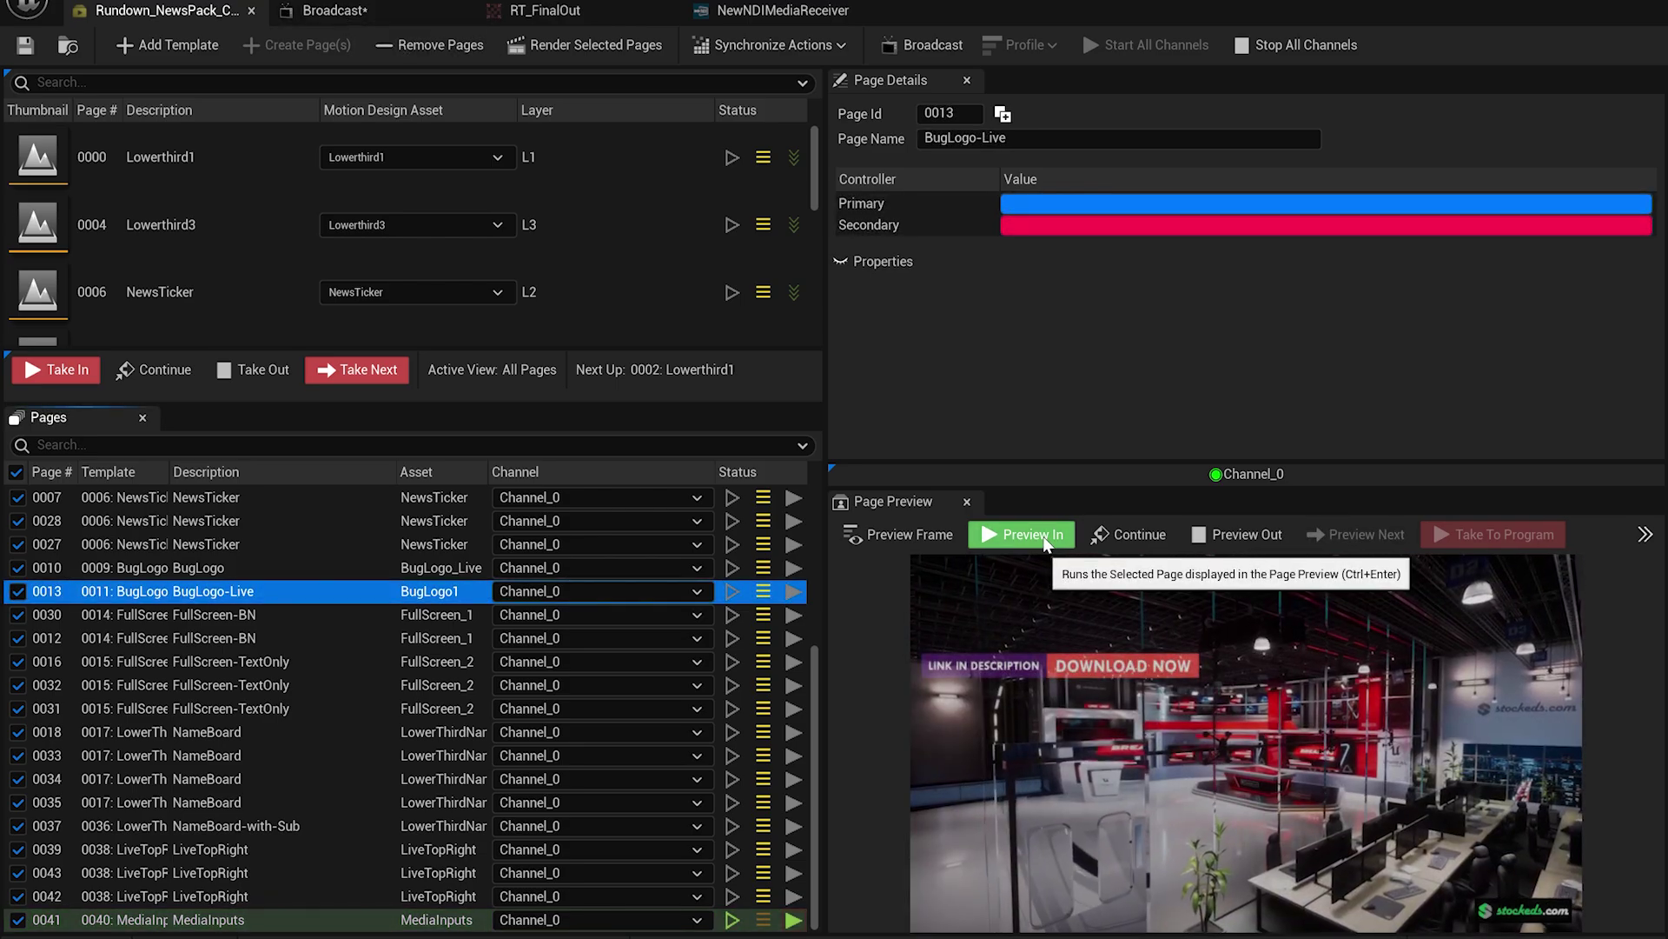
pyautogui.click(1043, 535)
pyautogui.click(1043, 535)
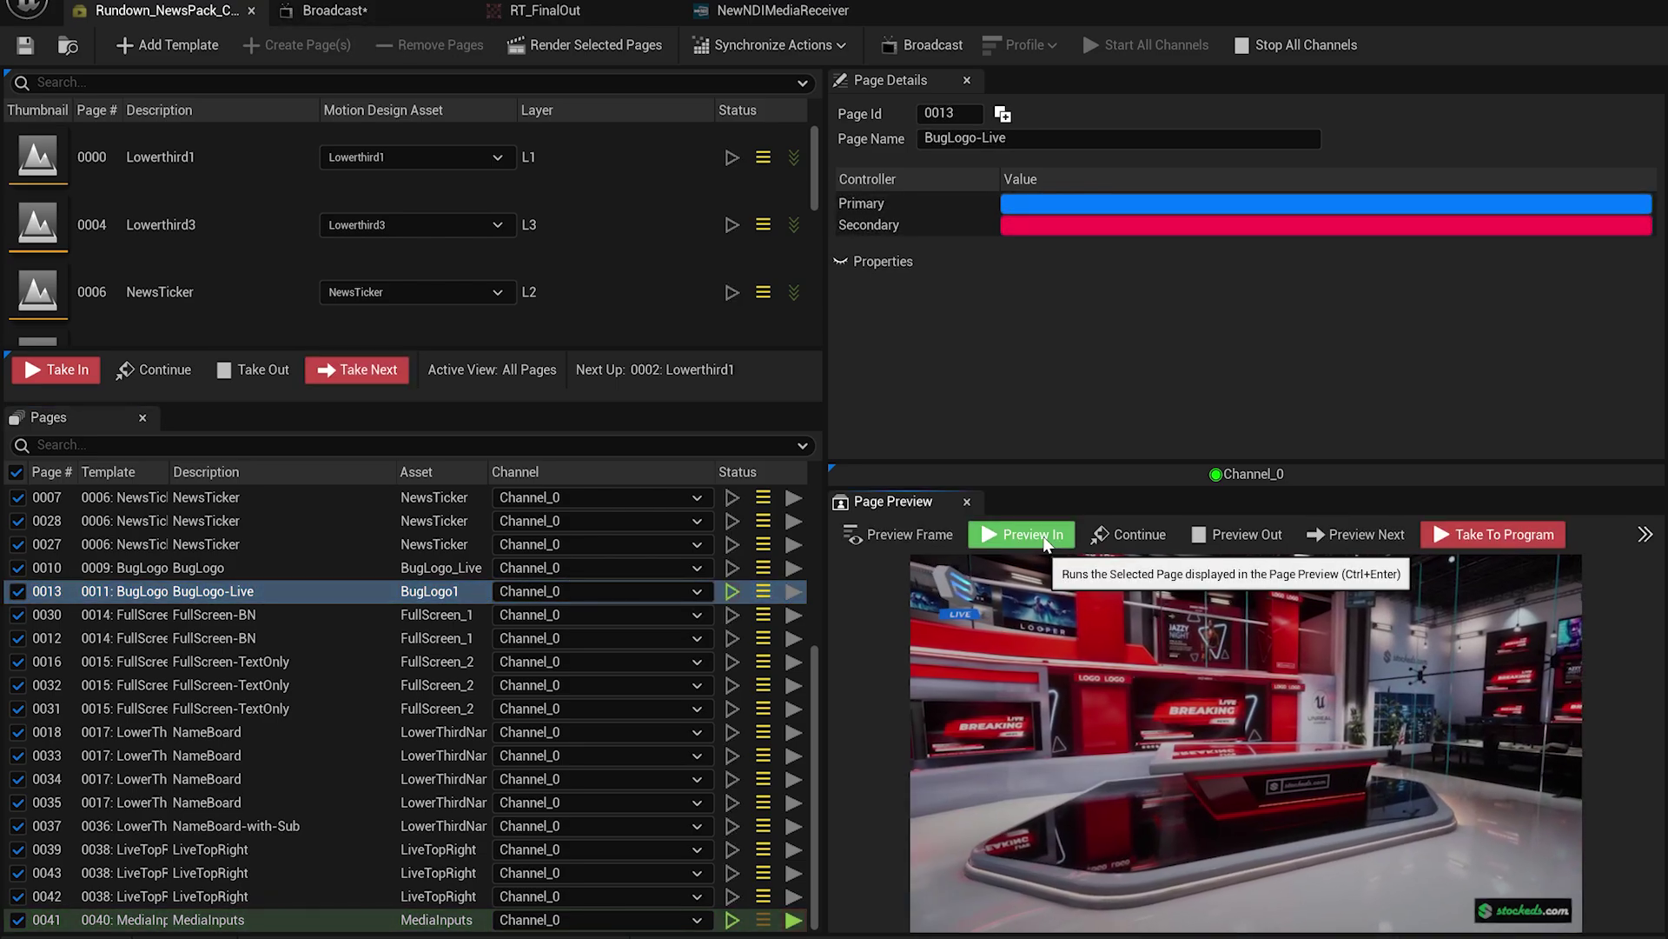
pyautogui.click(337, 10)
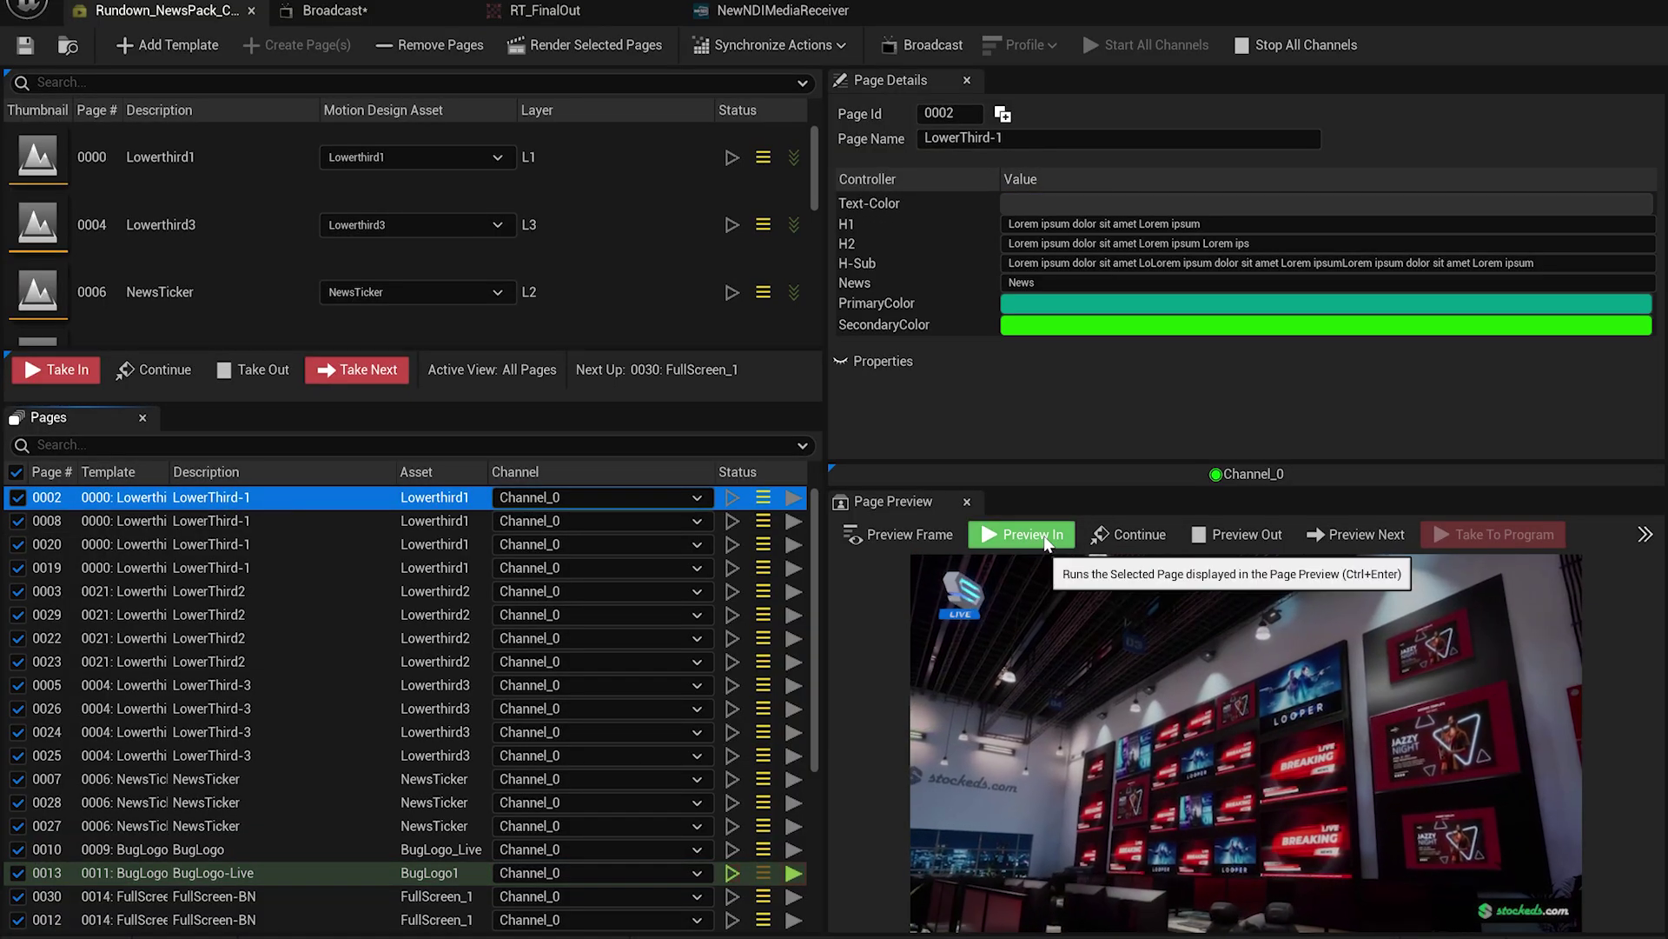
pyautogui.click(1044, 535)
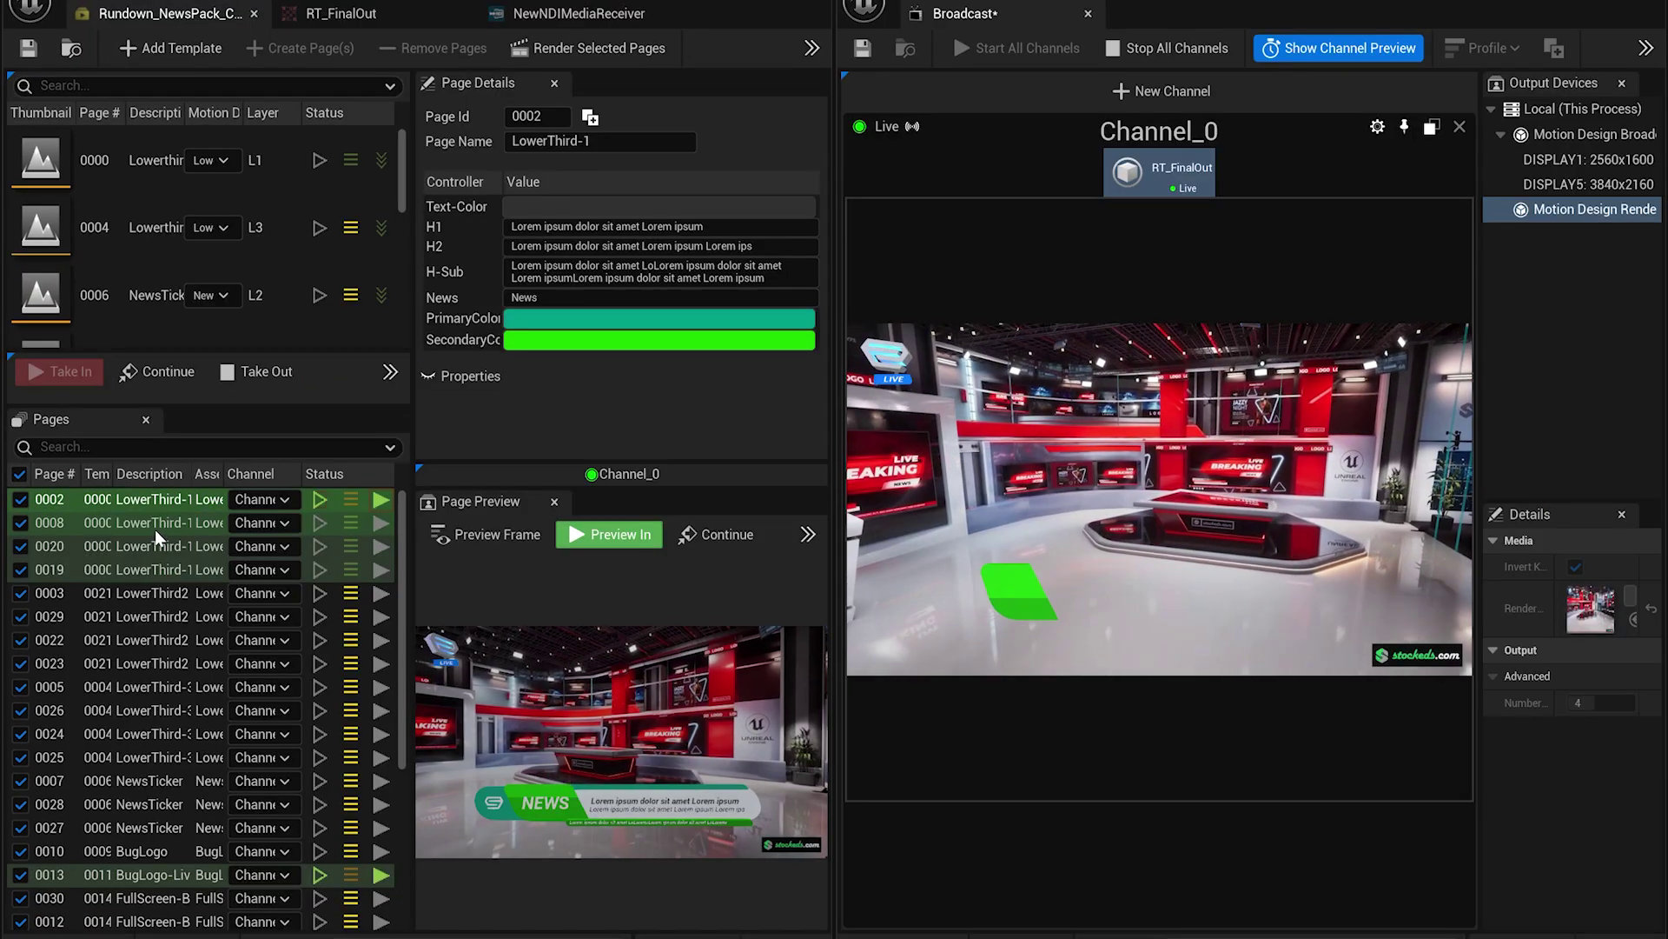
# Dock Broadcast beside the rundown and take page 0008 NEWS lower third and 0007 NewsTicker live
pyautogui.click(155, 526)
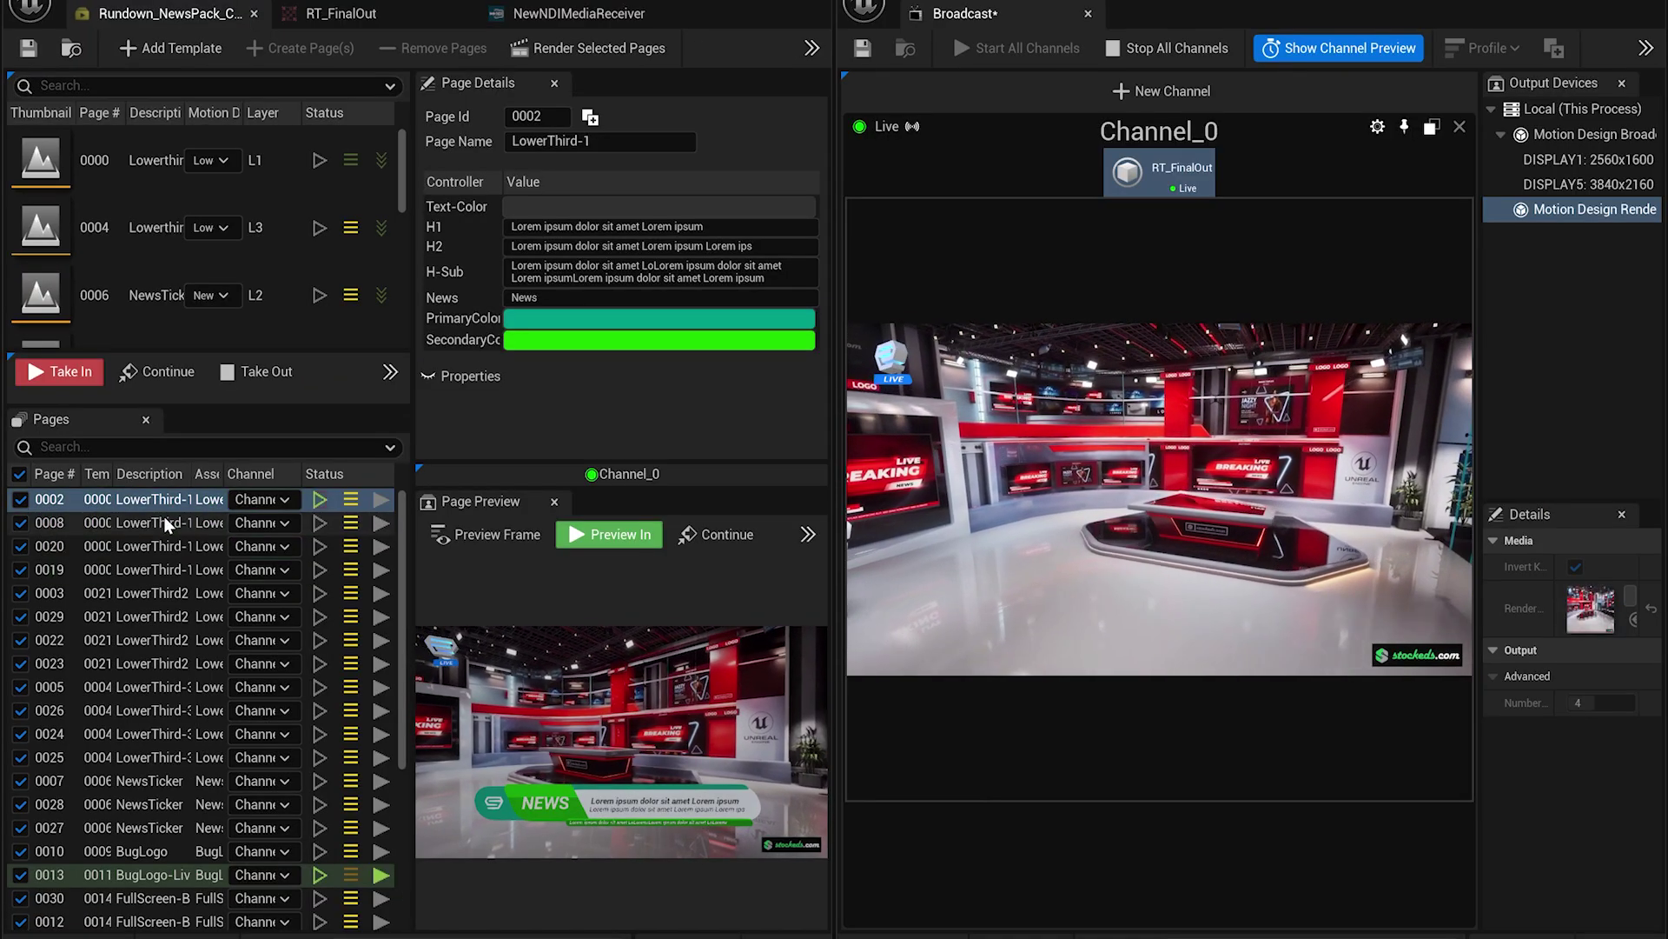
pyautogui.click(85, 374)
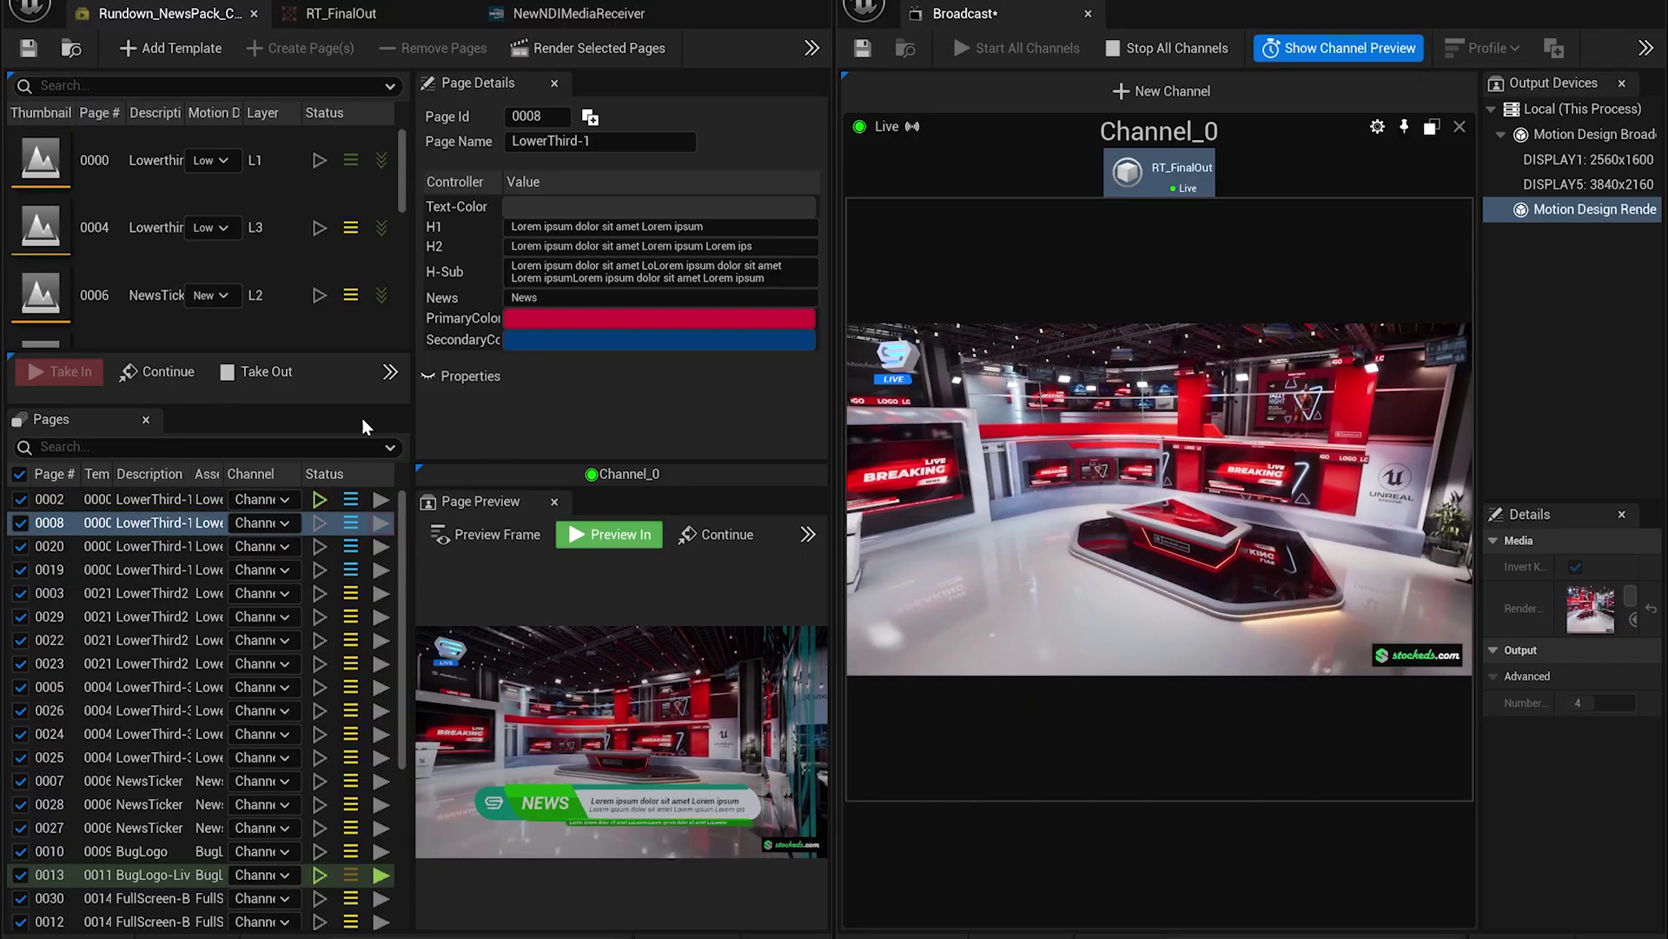
pyautogui.click(130, 781)
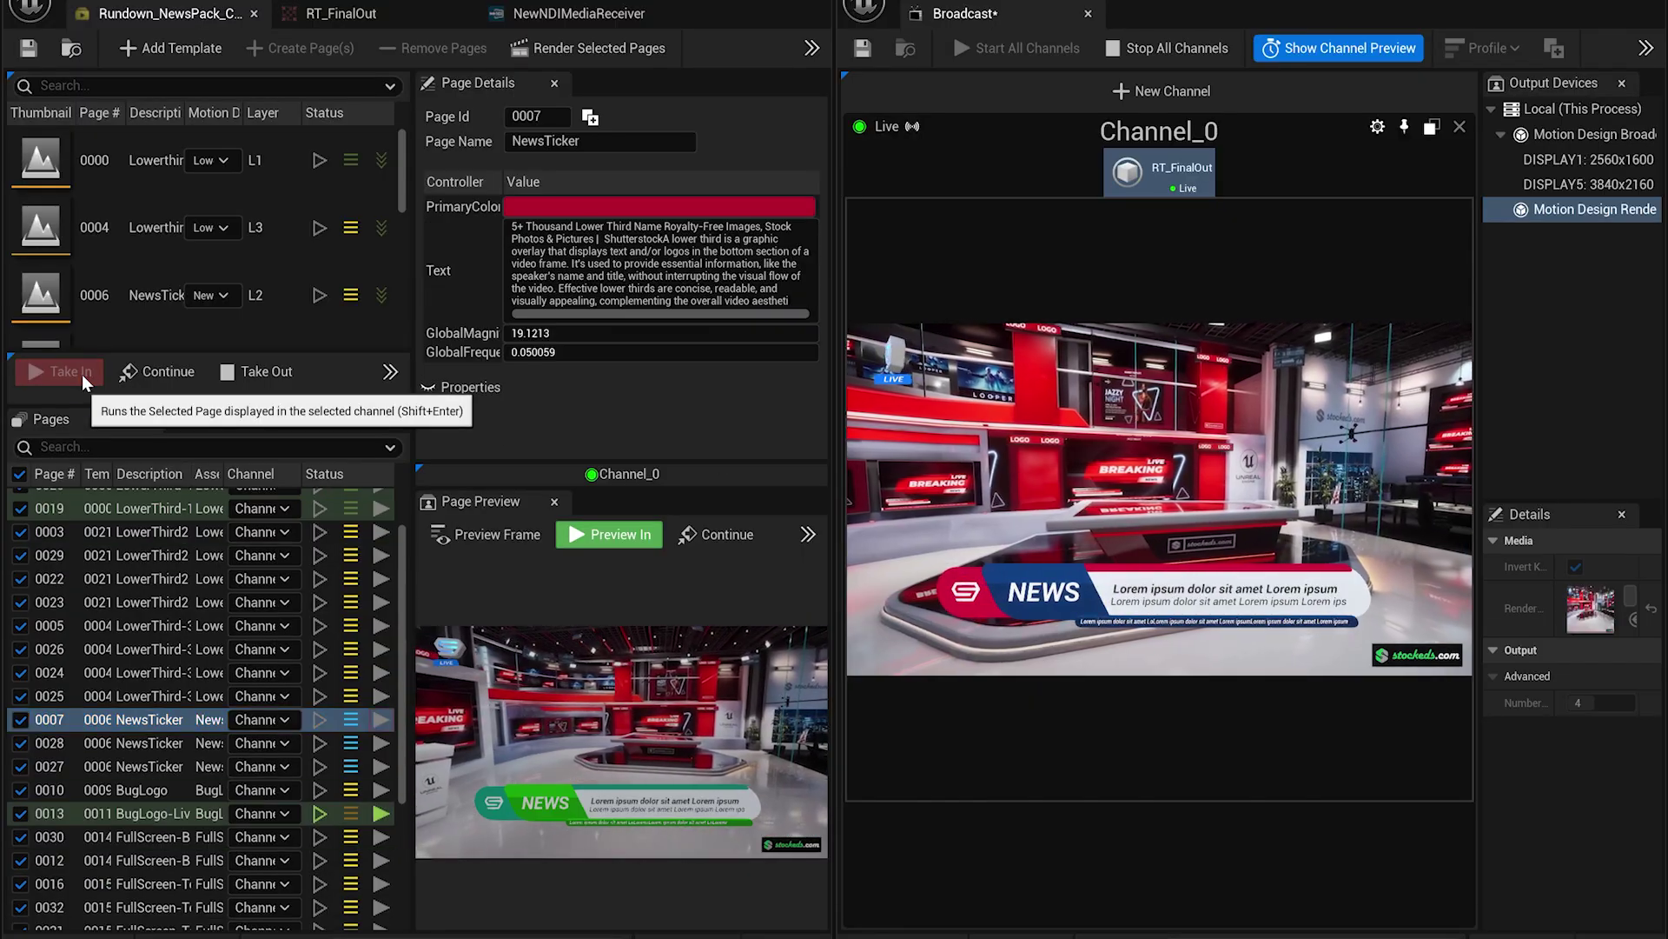
pyautogui.click(81, 374)
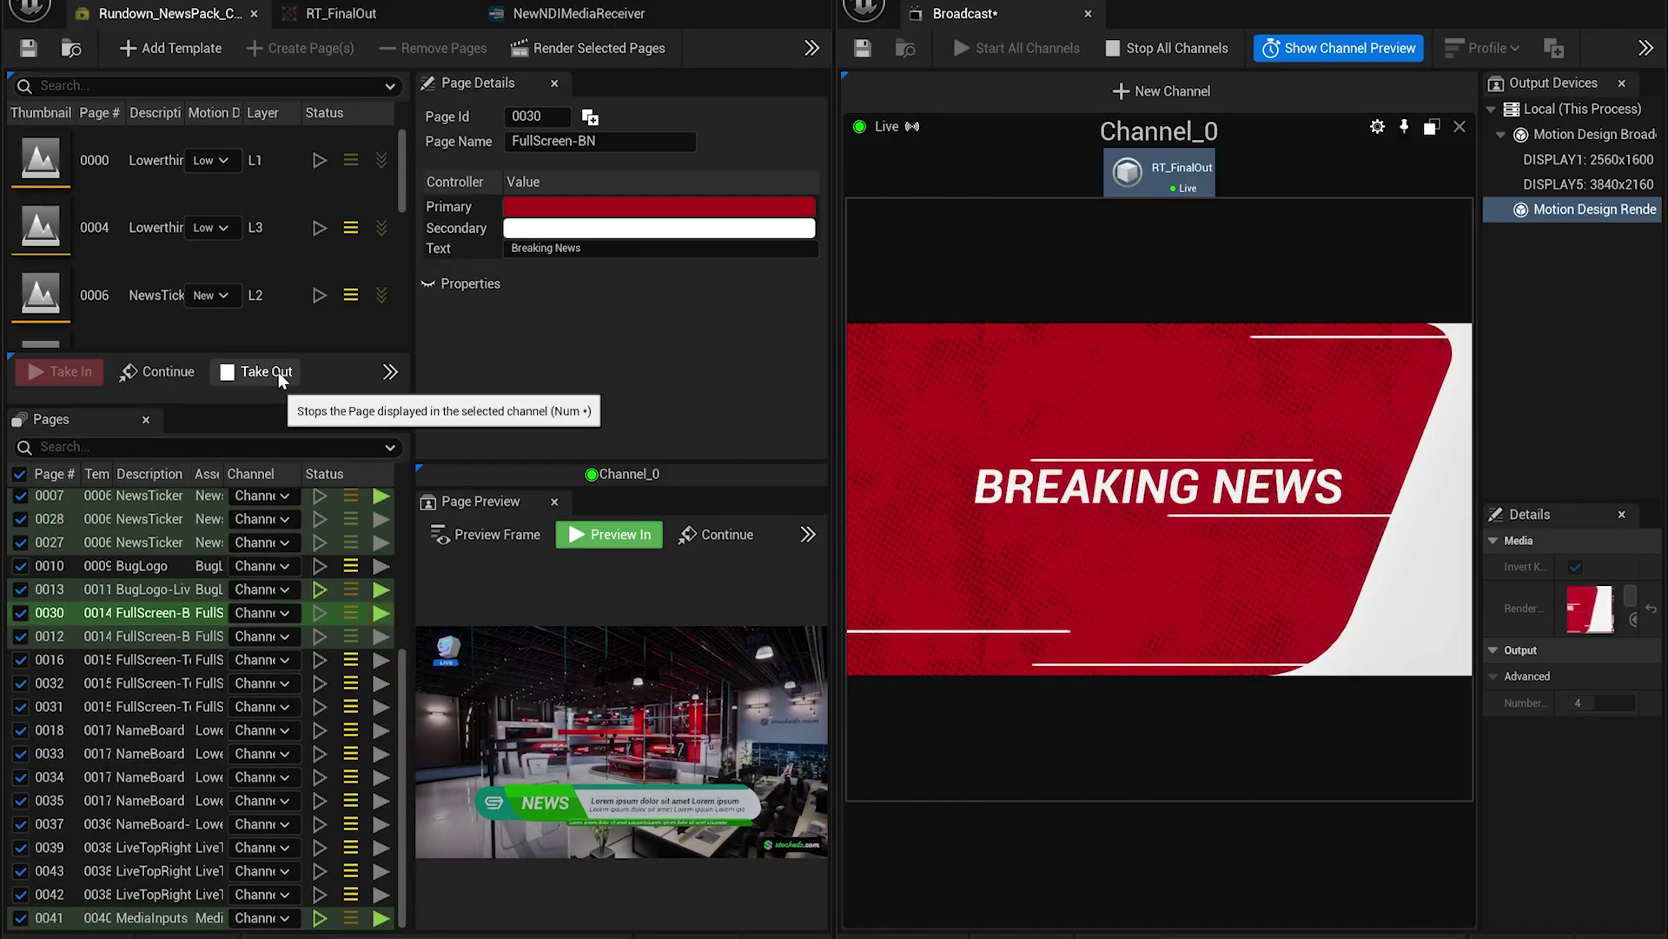
# Air then clear the 0030 FullScreen-BN BREAKING NEWS graphic, leaving it playing in preview
pyautogui.click(265, 371)
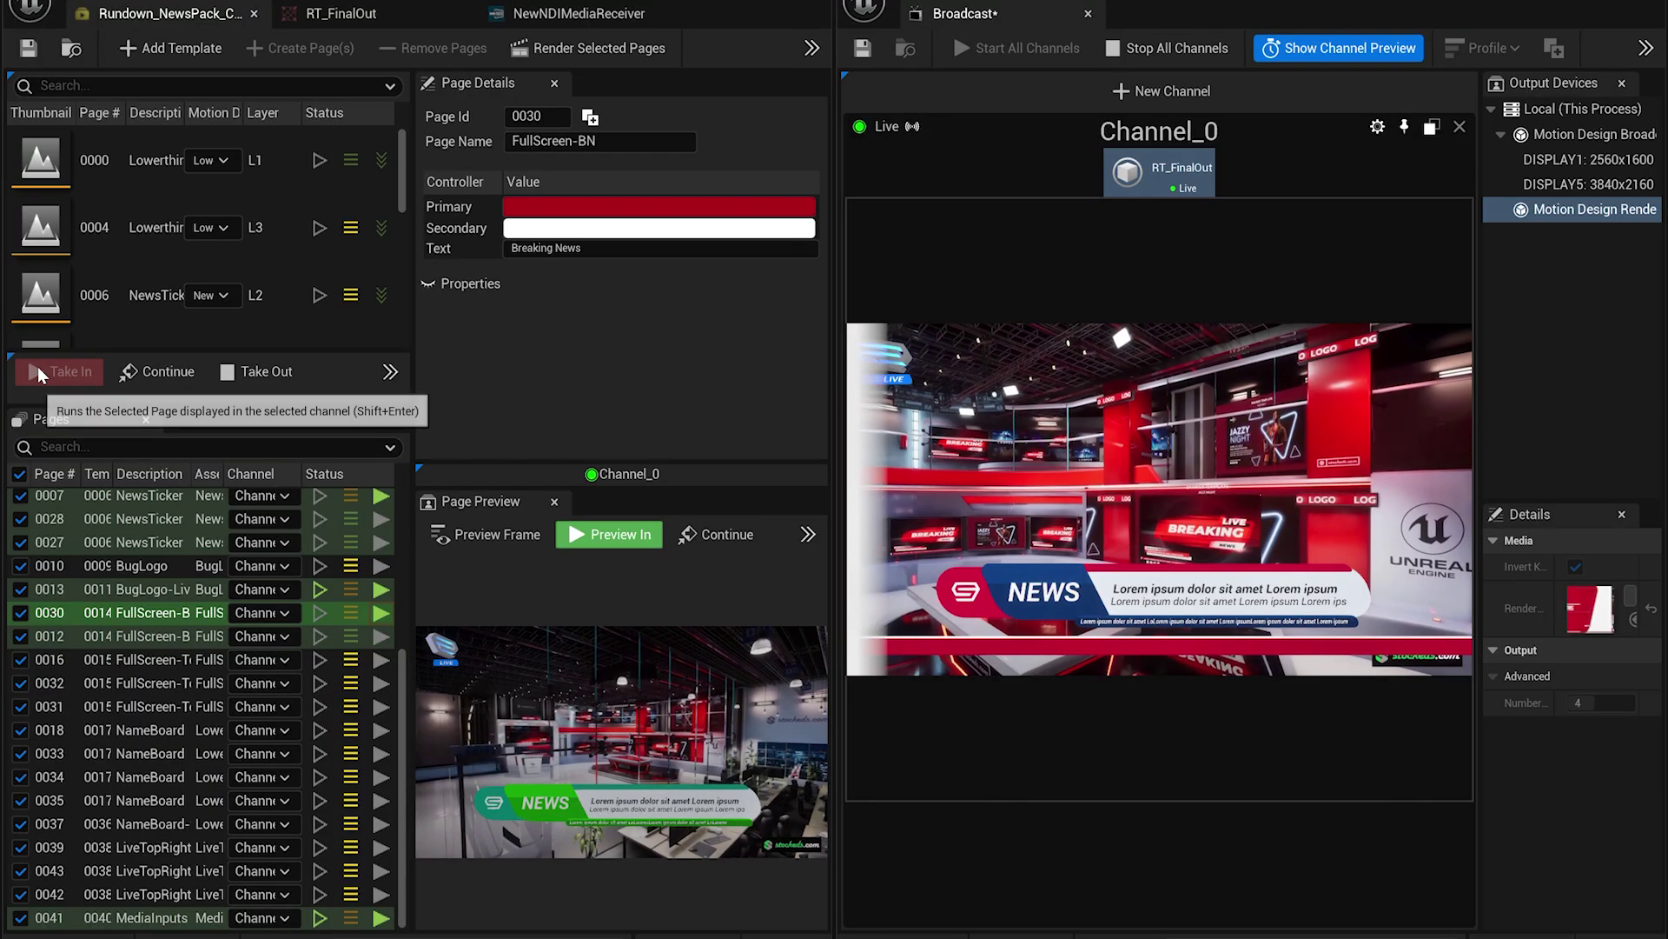
pyautogui.click(37, 367)
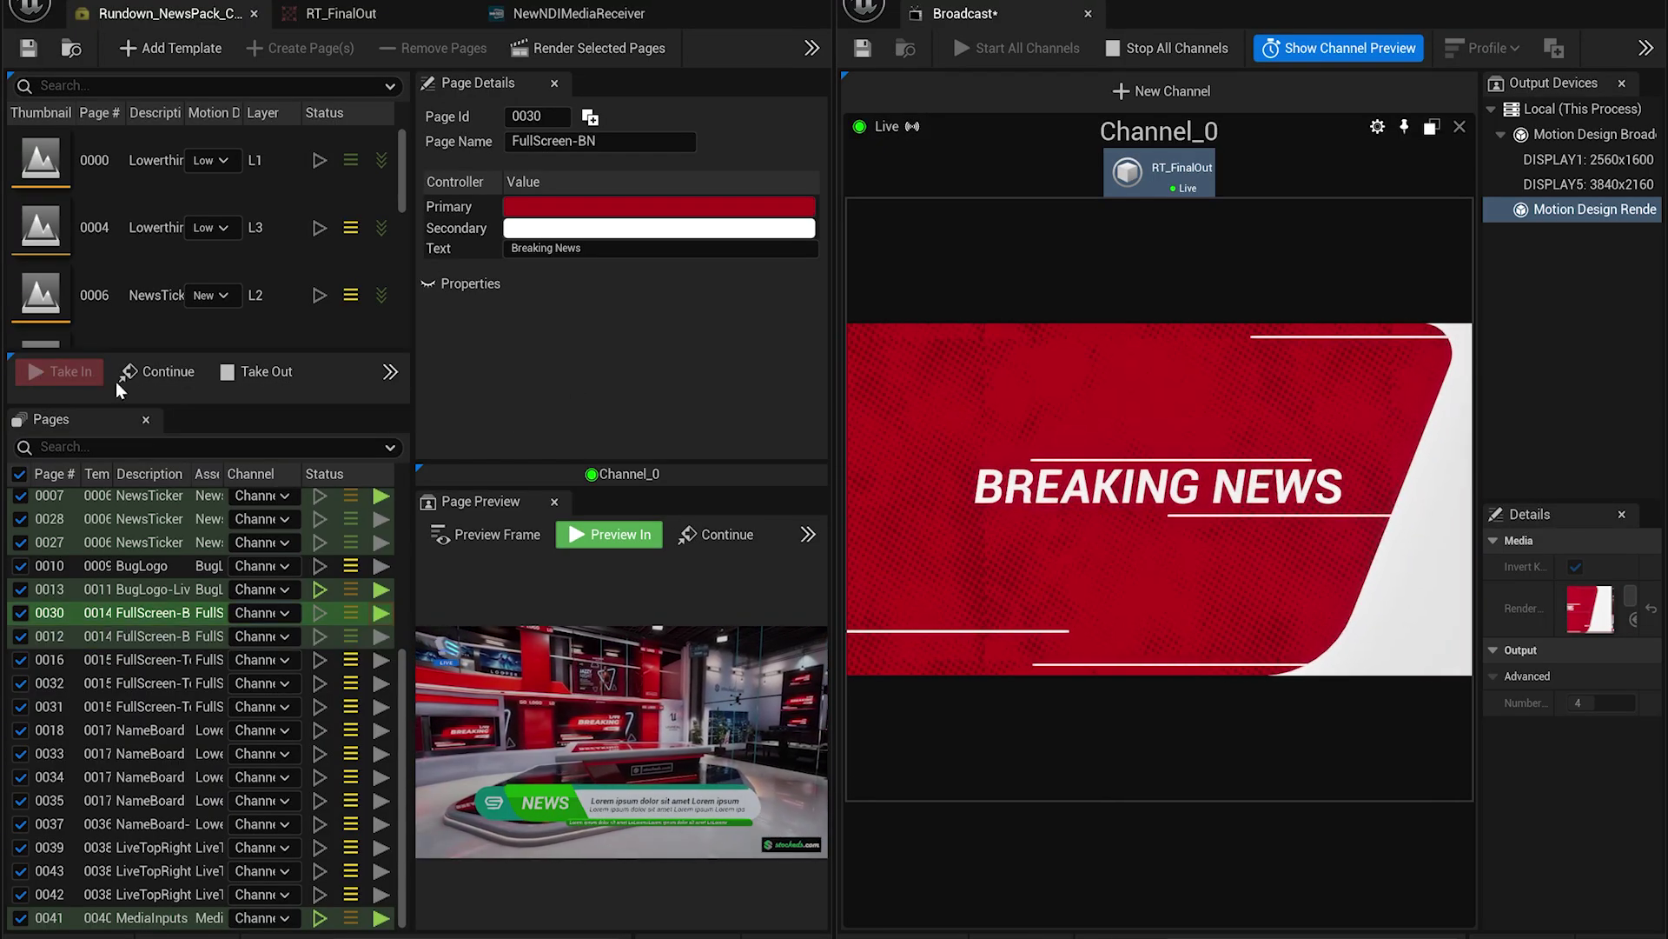
pyautogui.click(265, 372)
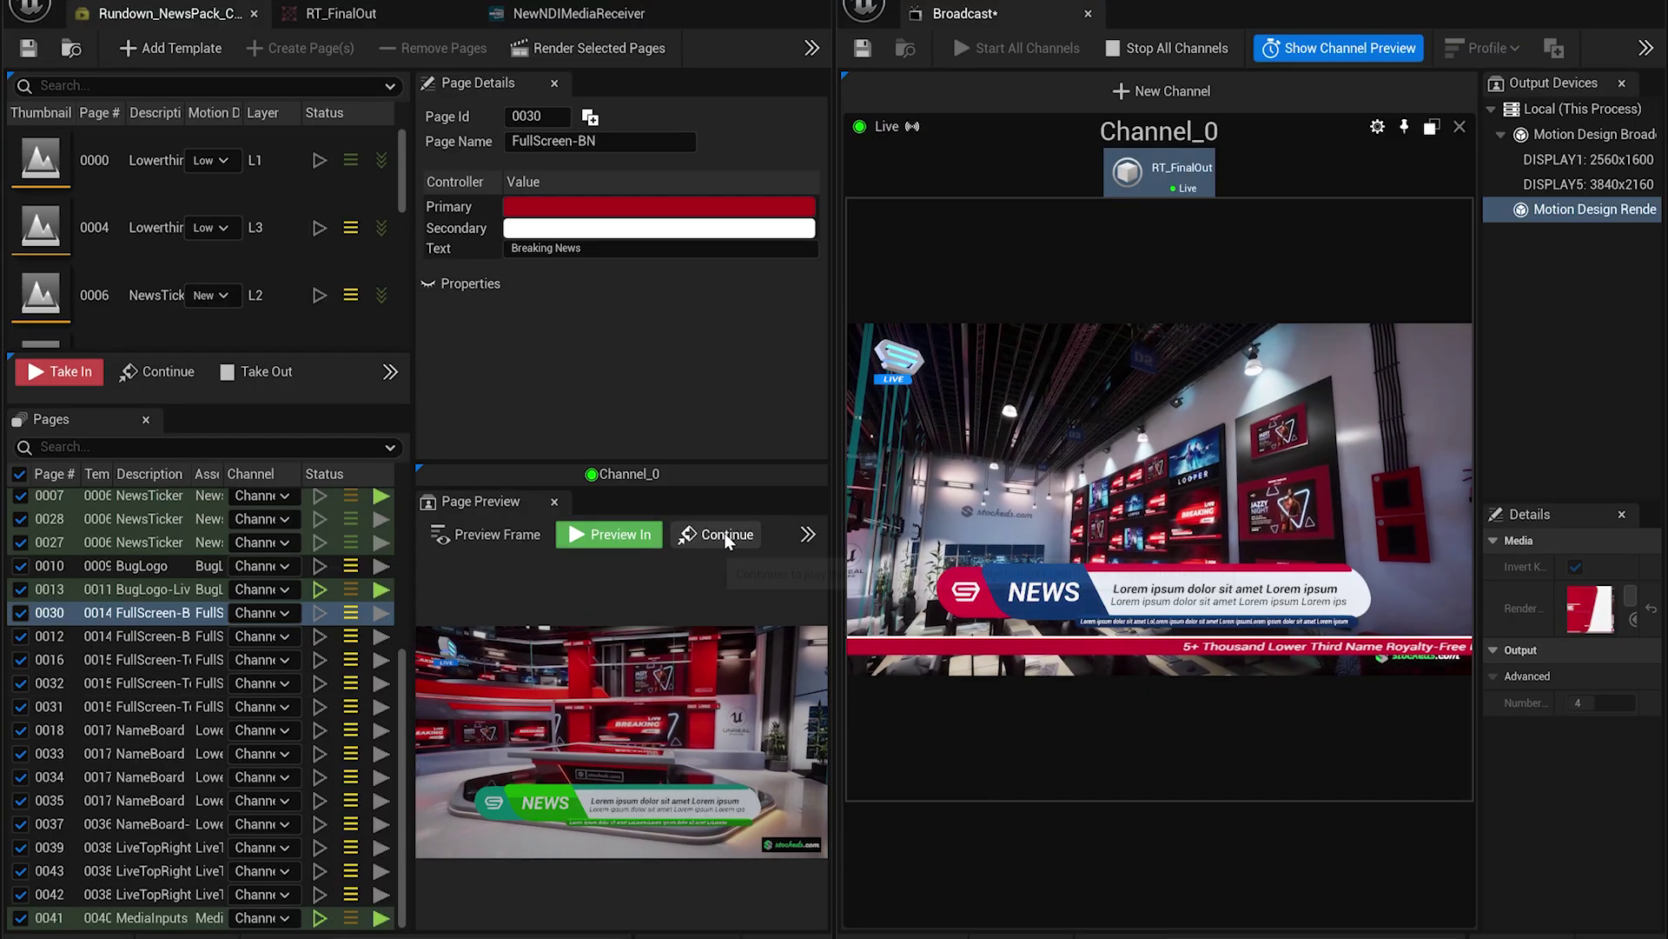
pyautogui.click(628, 533)
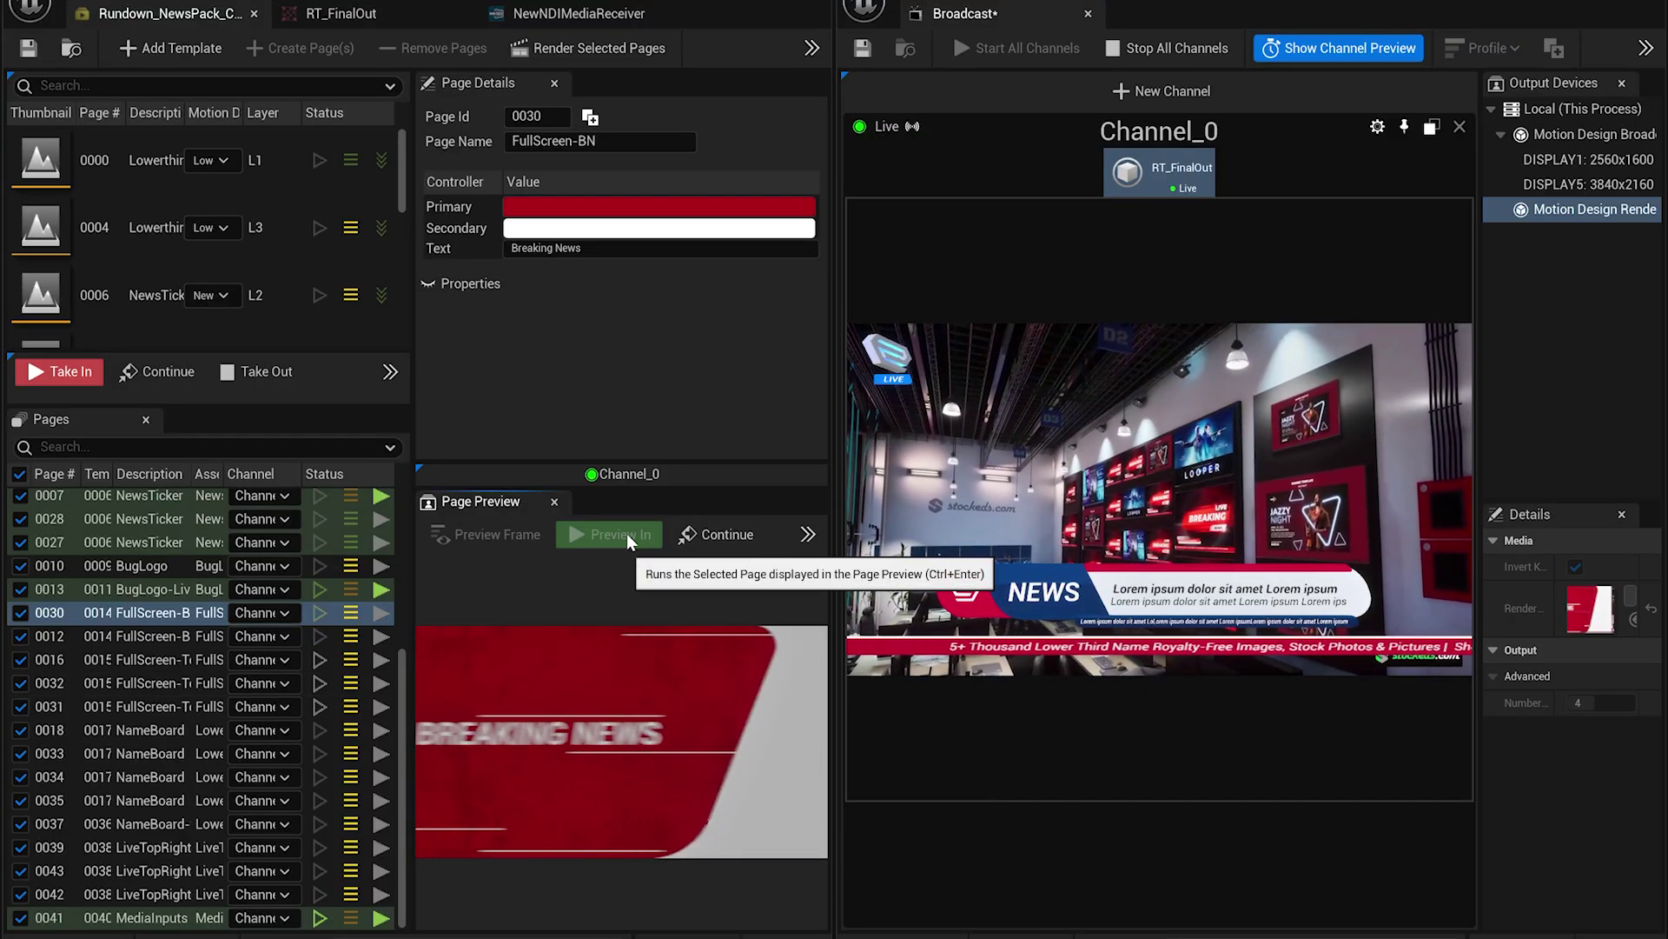
# Stop the BREAKING NEWS preview, then take the 0030 full screen in and back out
pyautogui.click(808, 534)
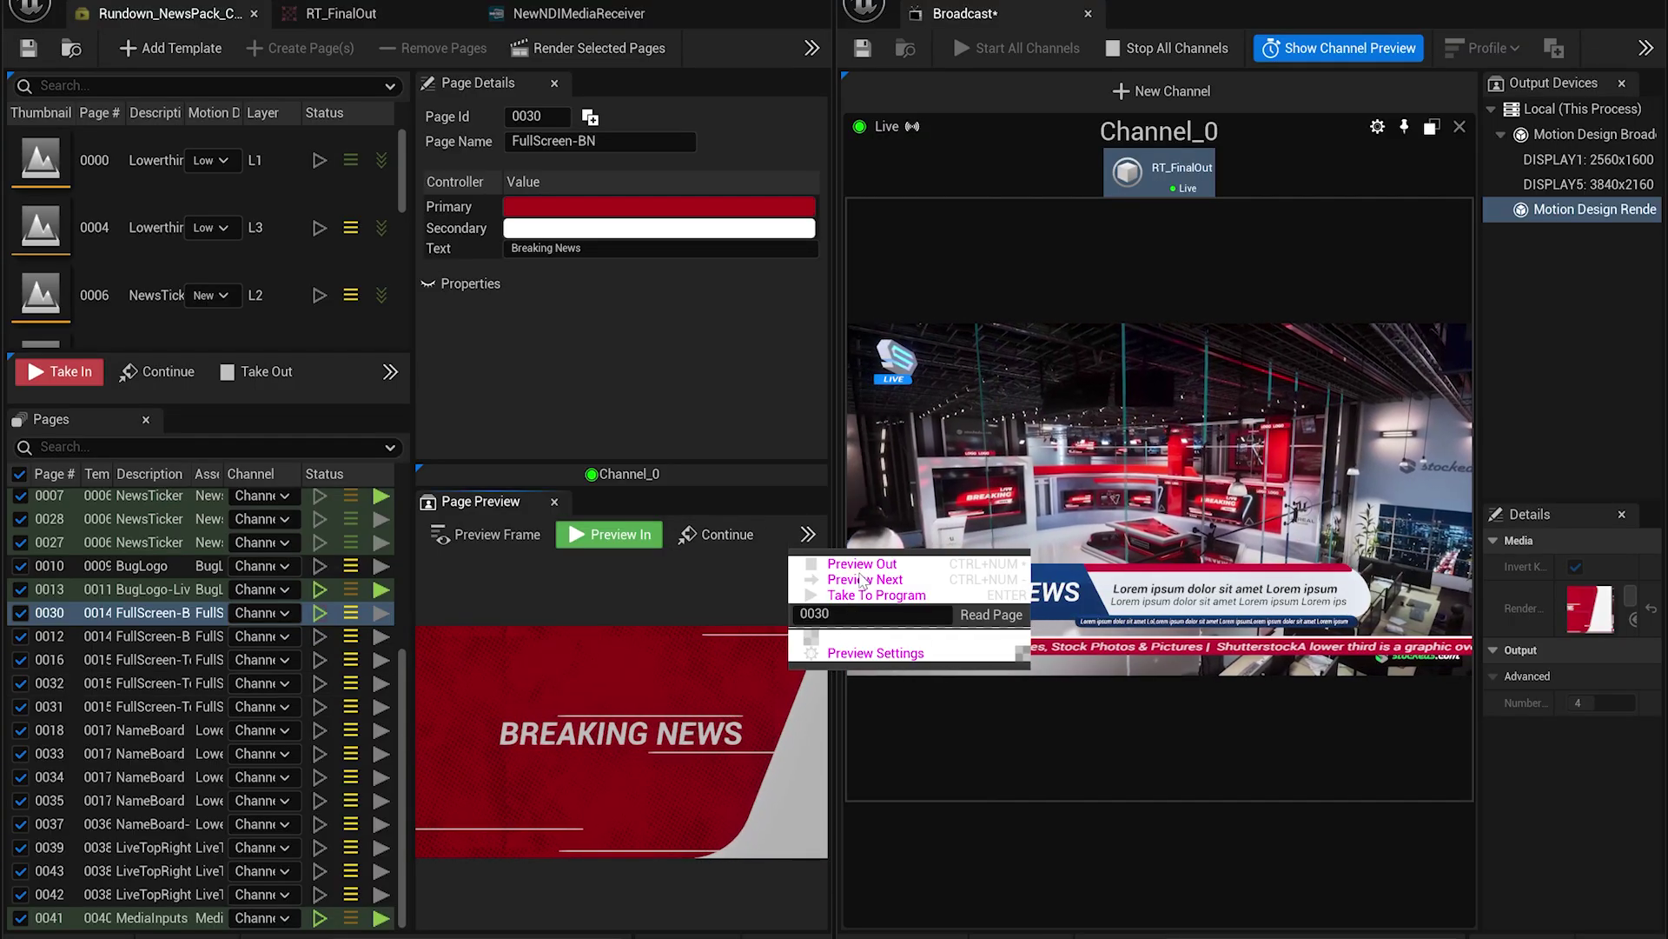
pyautogui.click(864, 564)
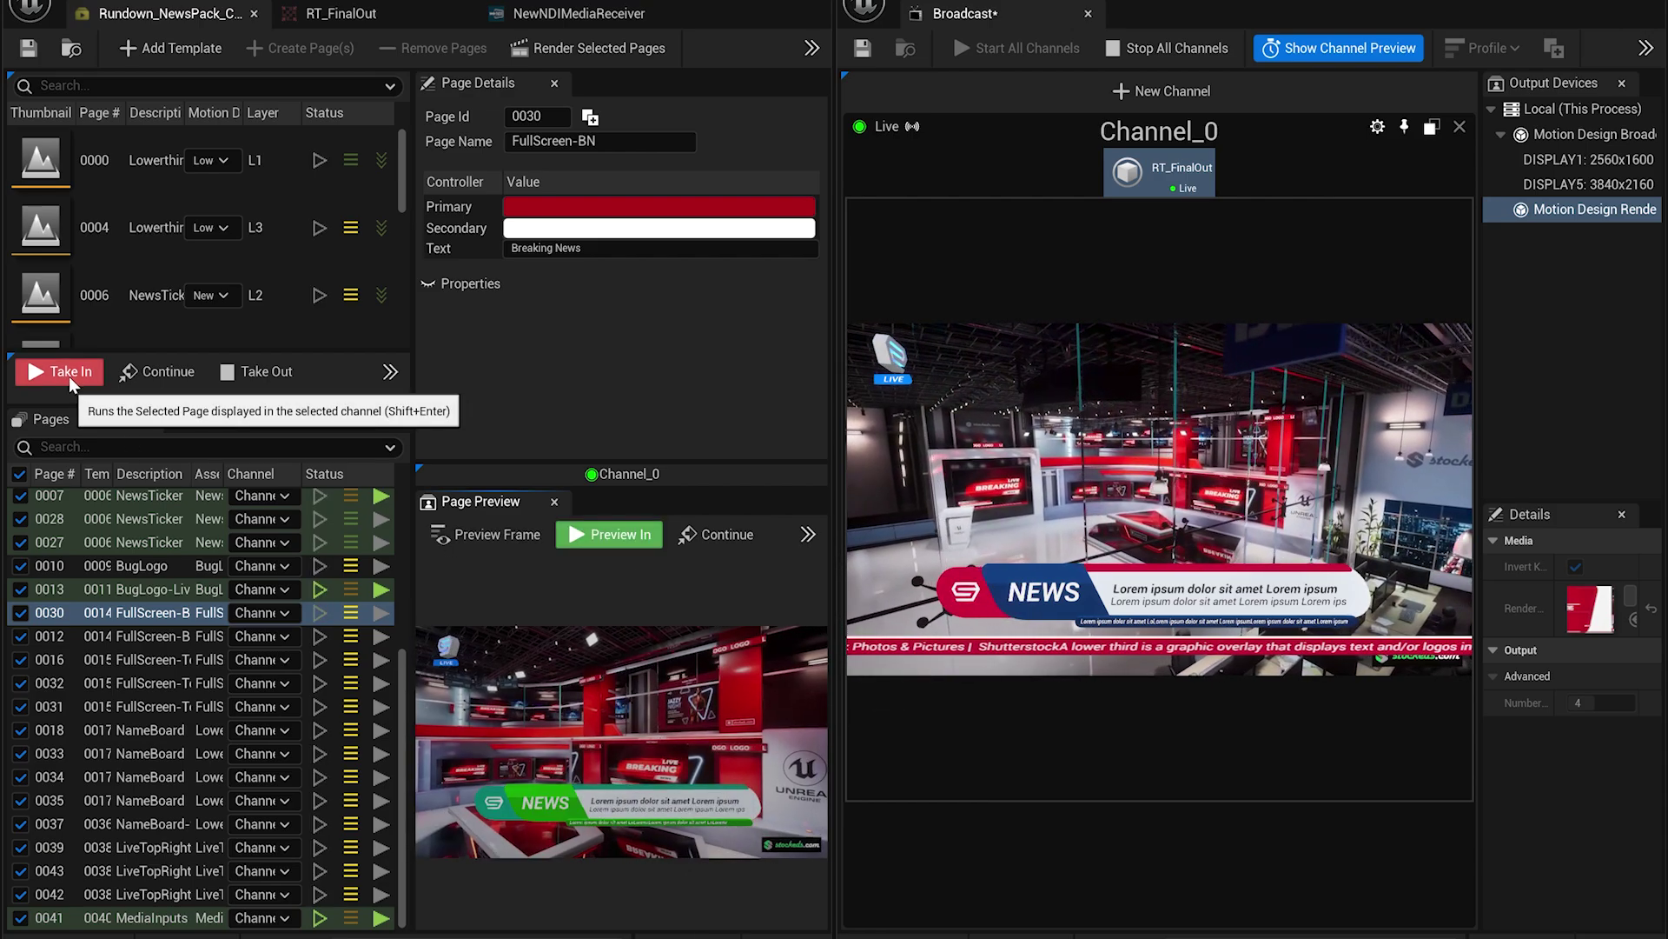
pyautogui.click(69, 377)
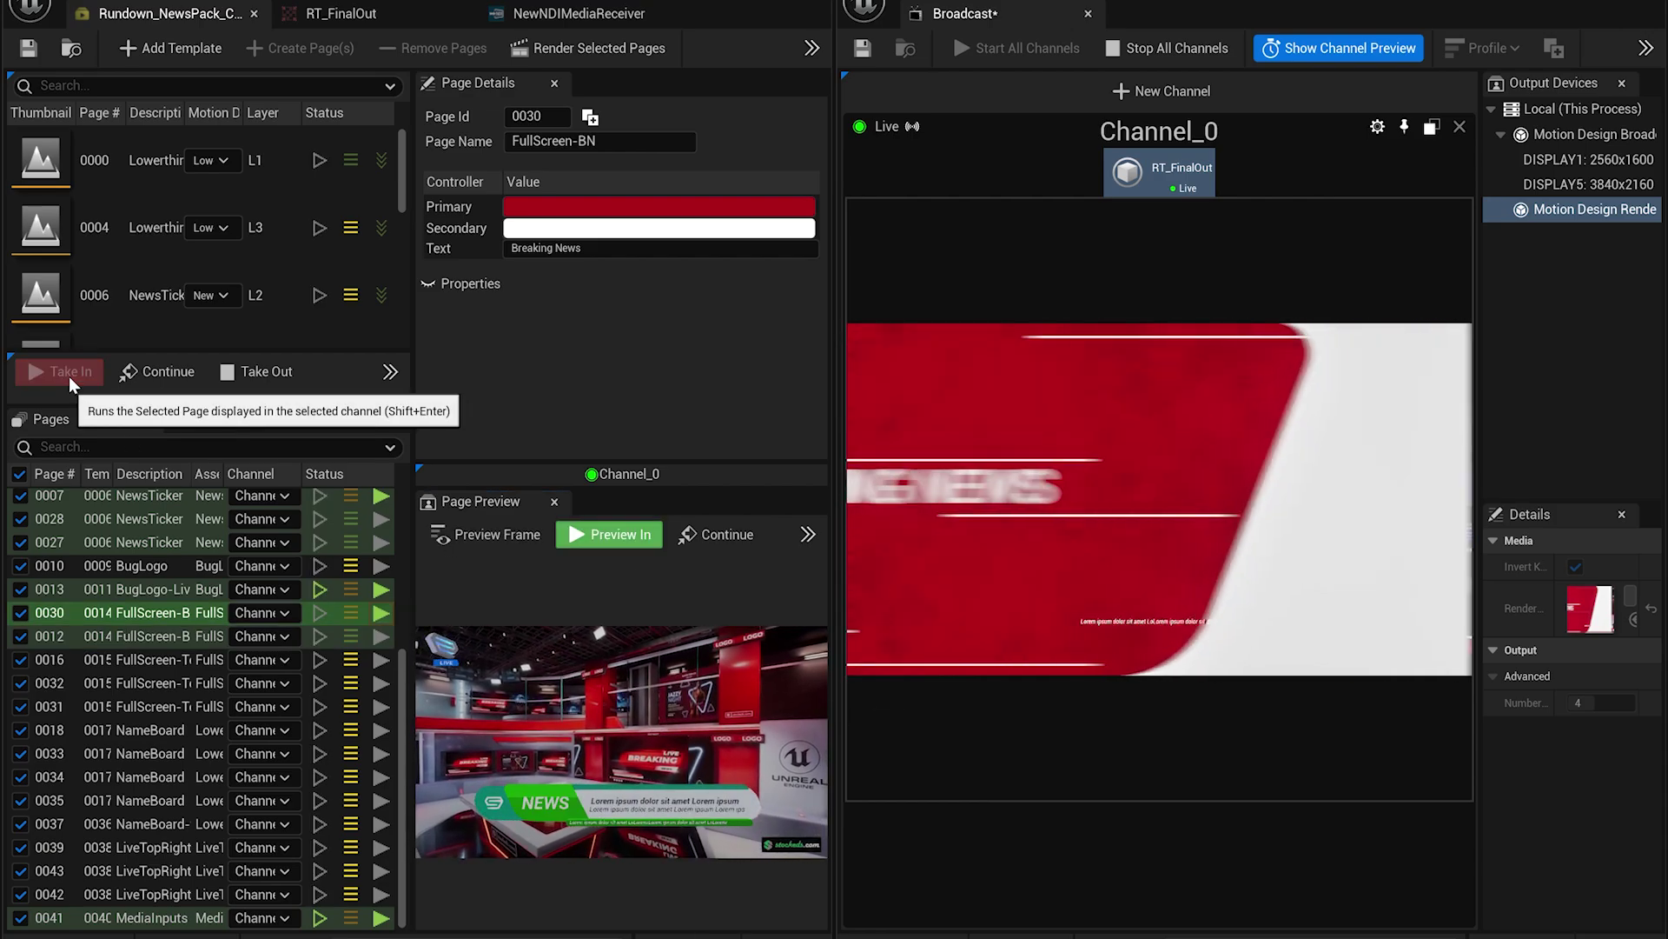
pyautogui.click(261, 379)
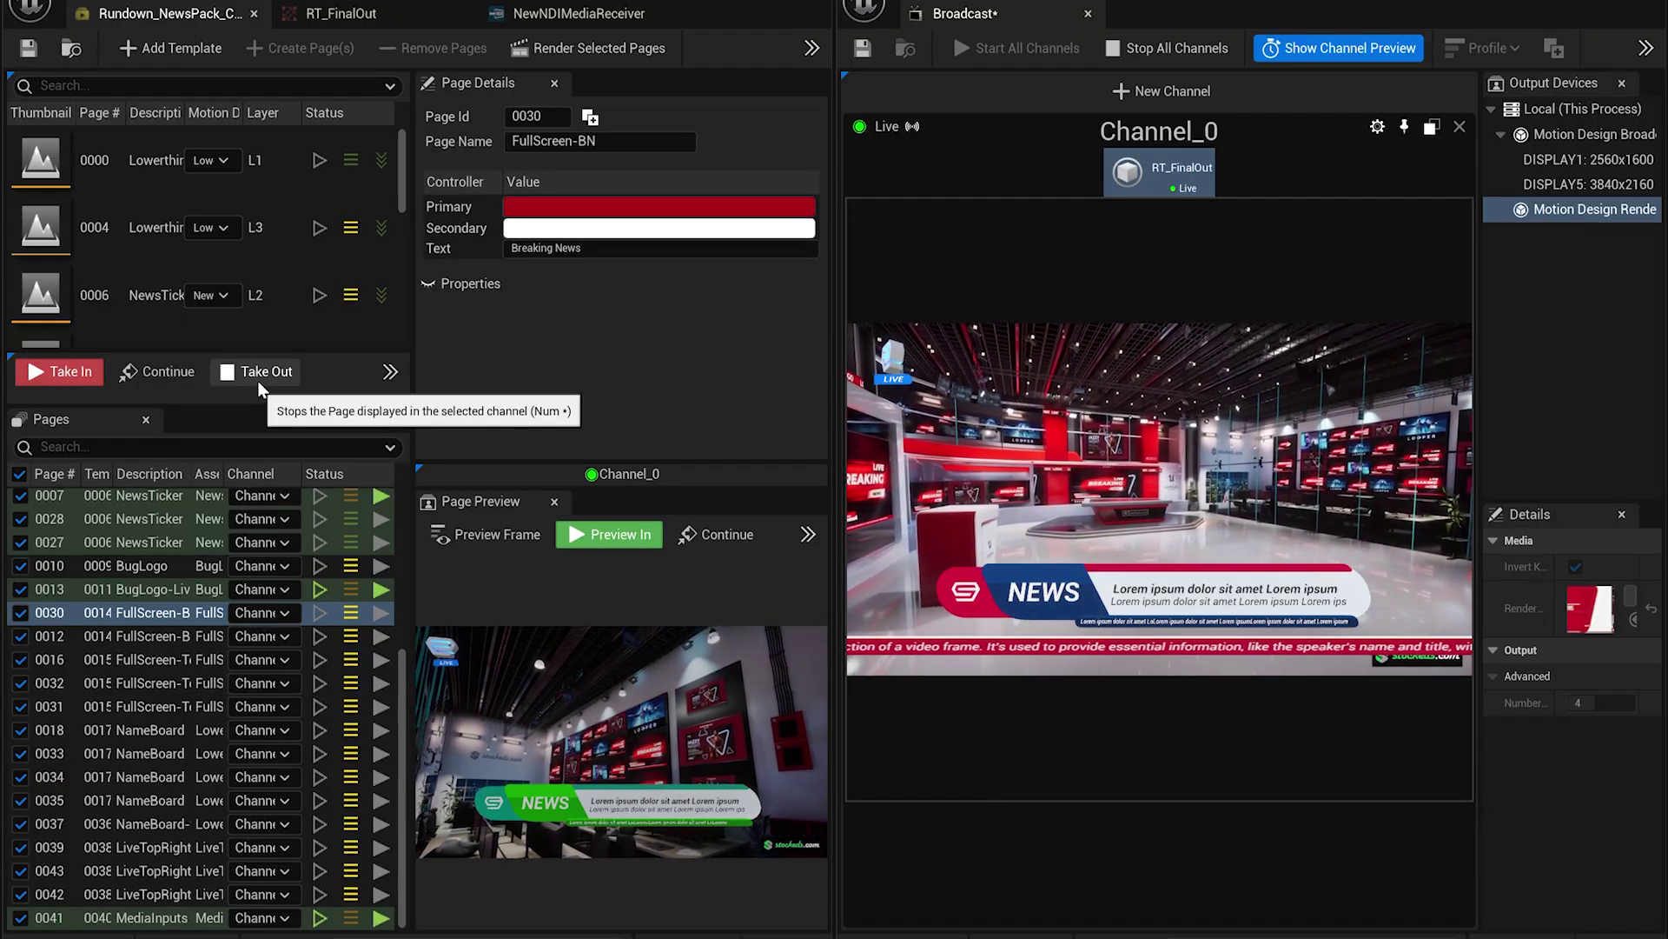
# Take out the remaining lower third and ticker pages and stop the page preview
pyautogui.click(257, 379)
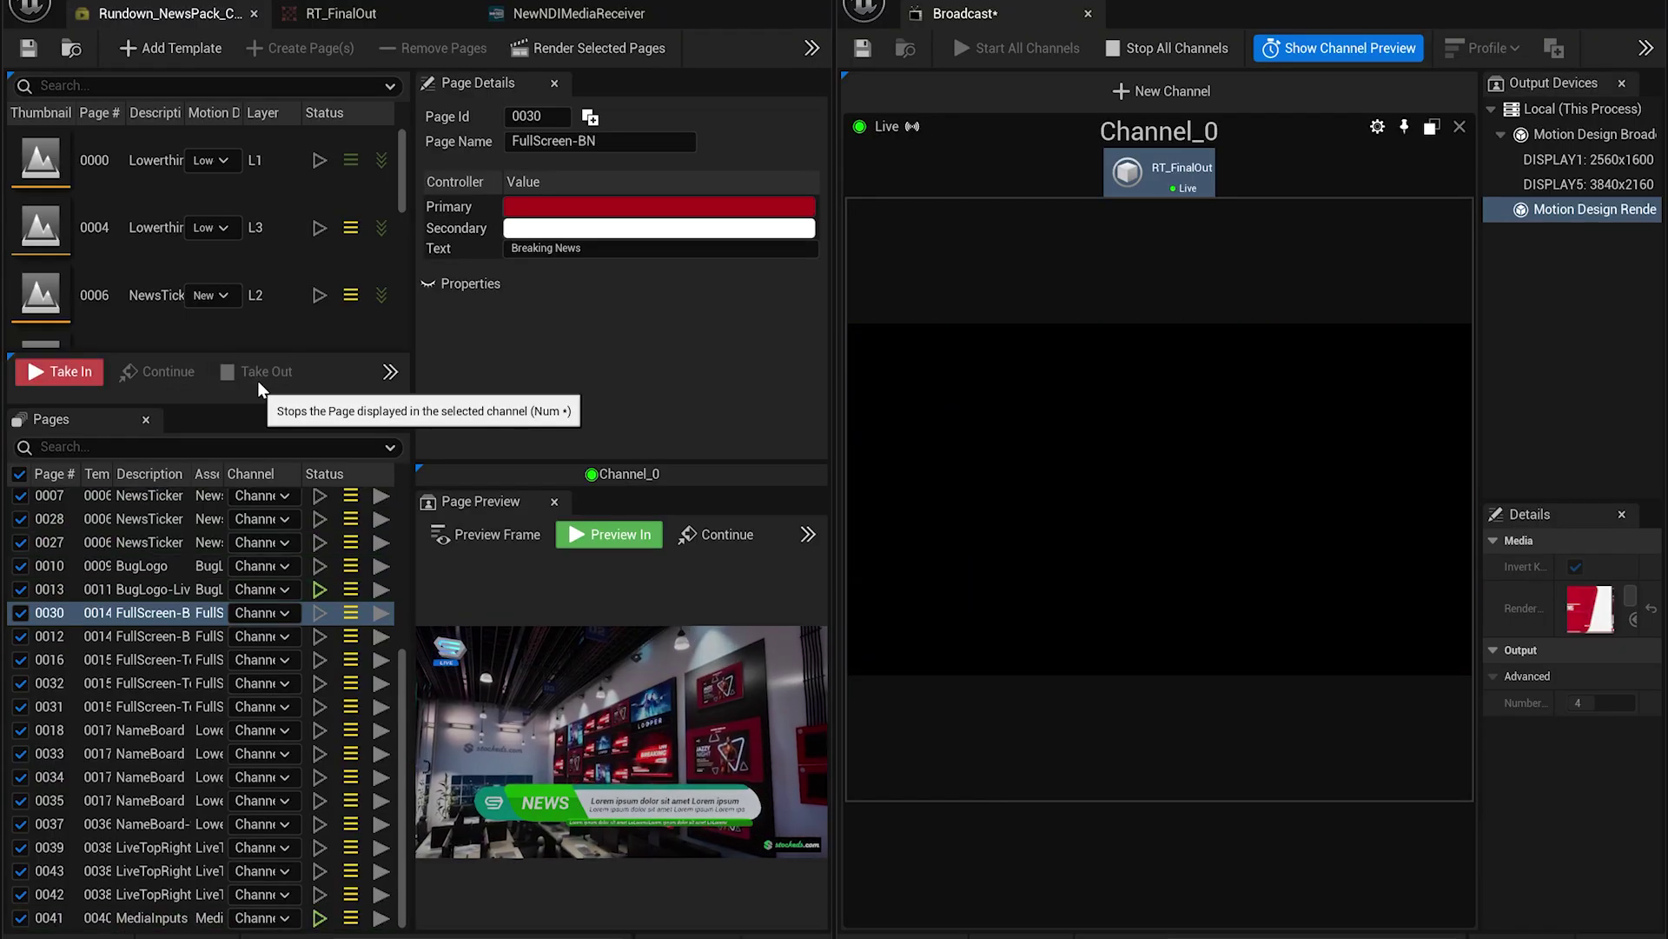
pyautogui.click(806, 534)
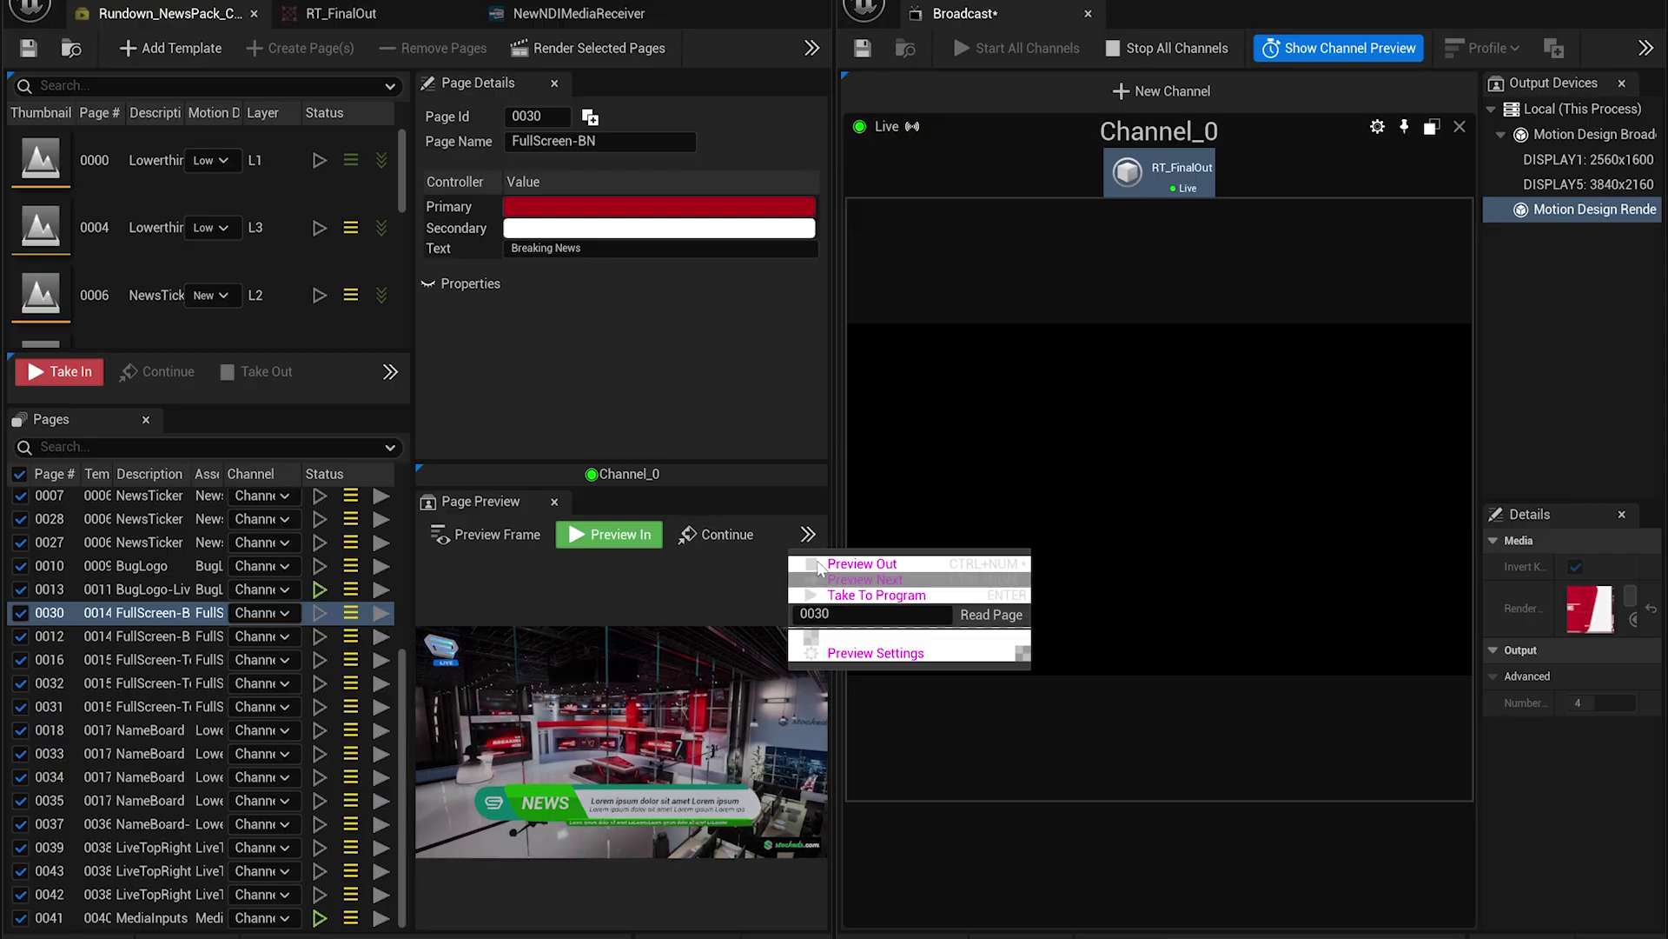
pyautogui.click(841, 565)
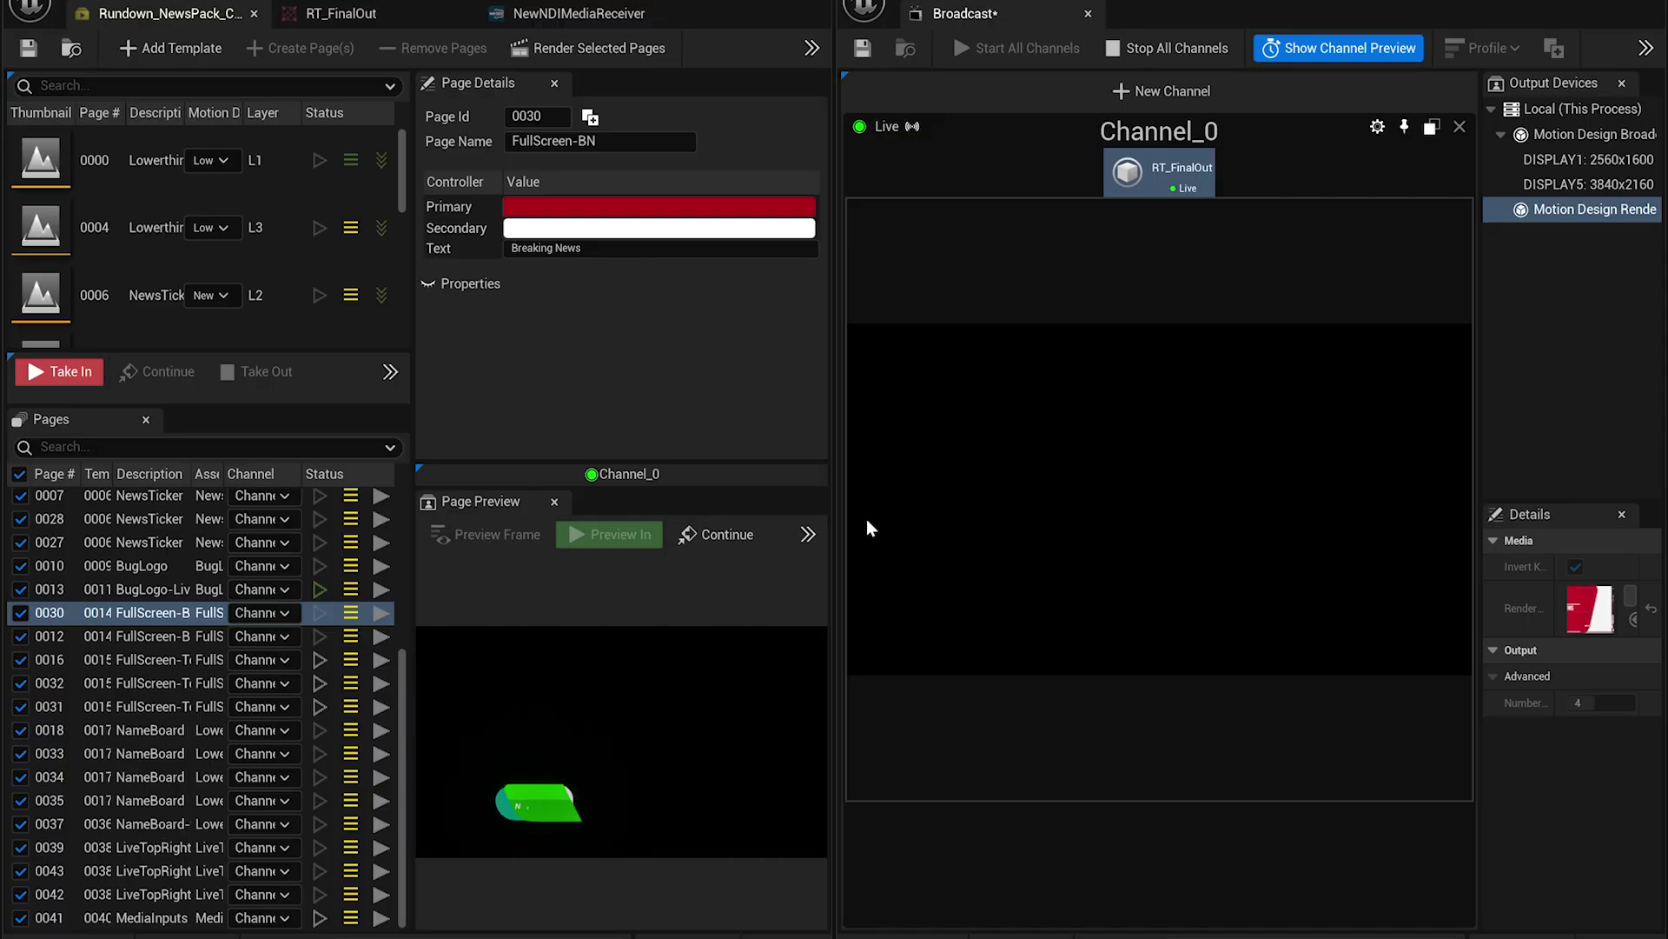